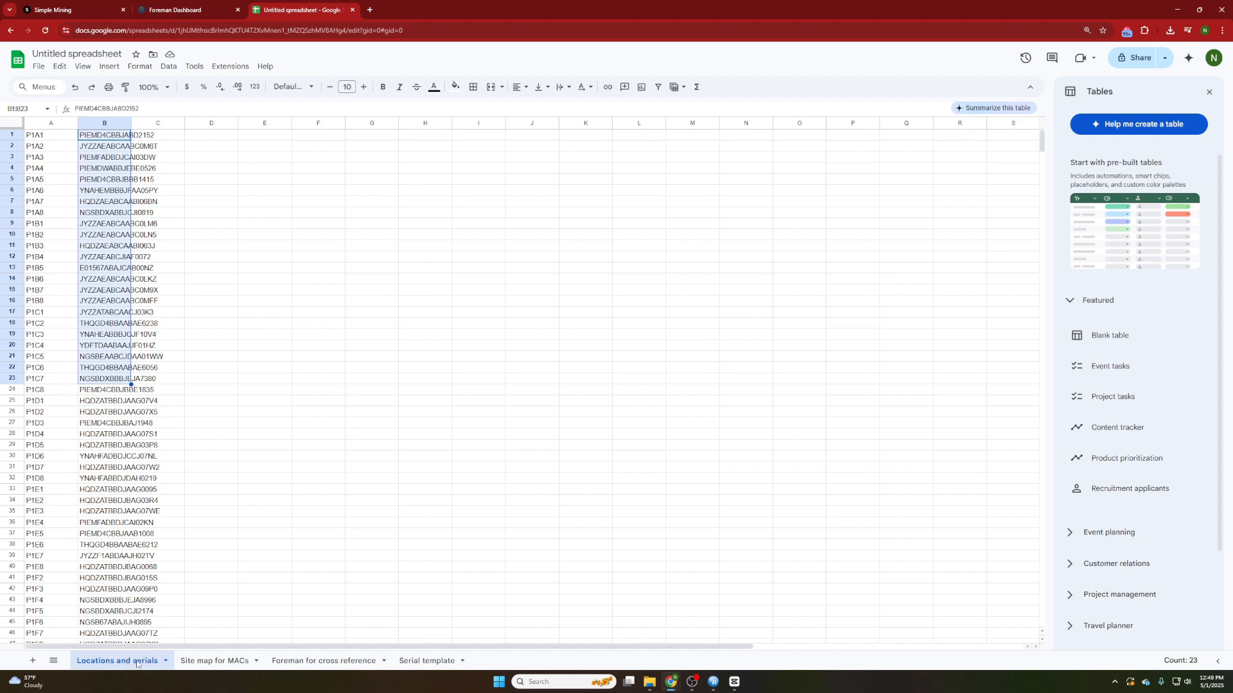
# Look through the Site map for MACs, Foreman for cross reference and Serial template sheets
pyautogui.click(180, 659)
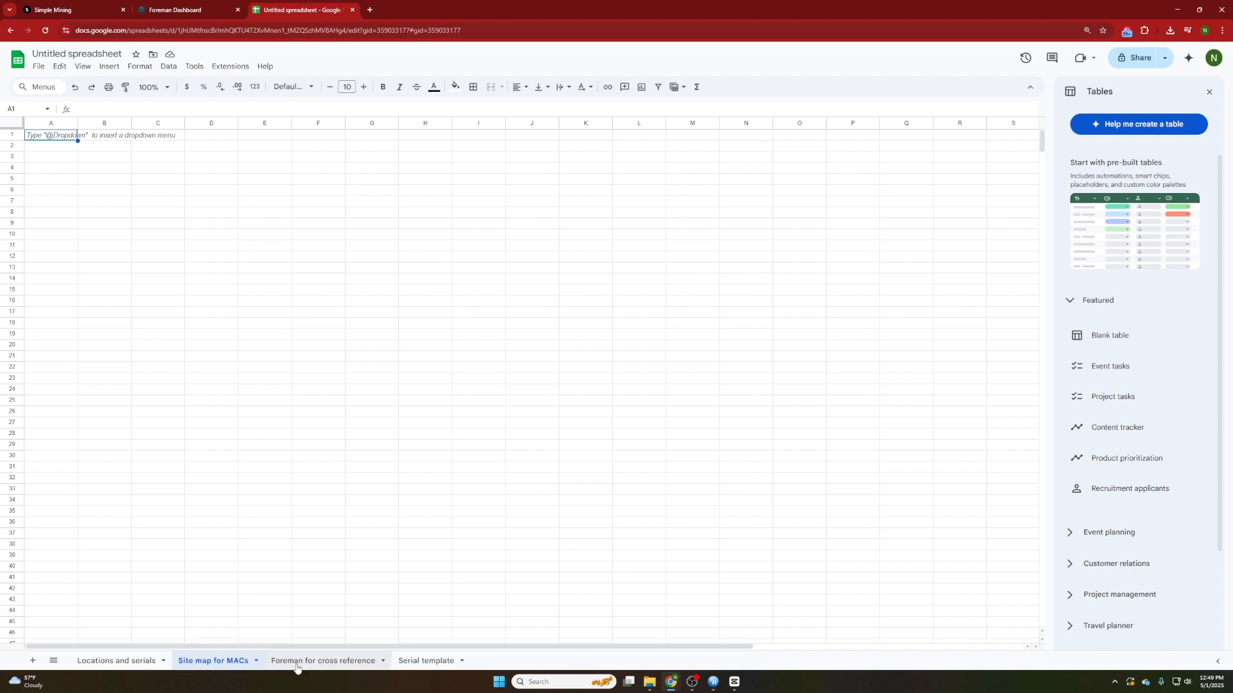
pyautogui.click(321, 662)
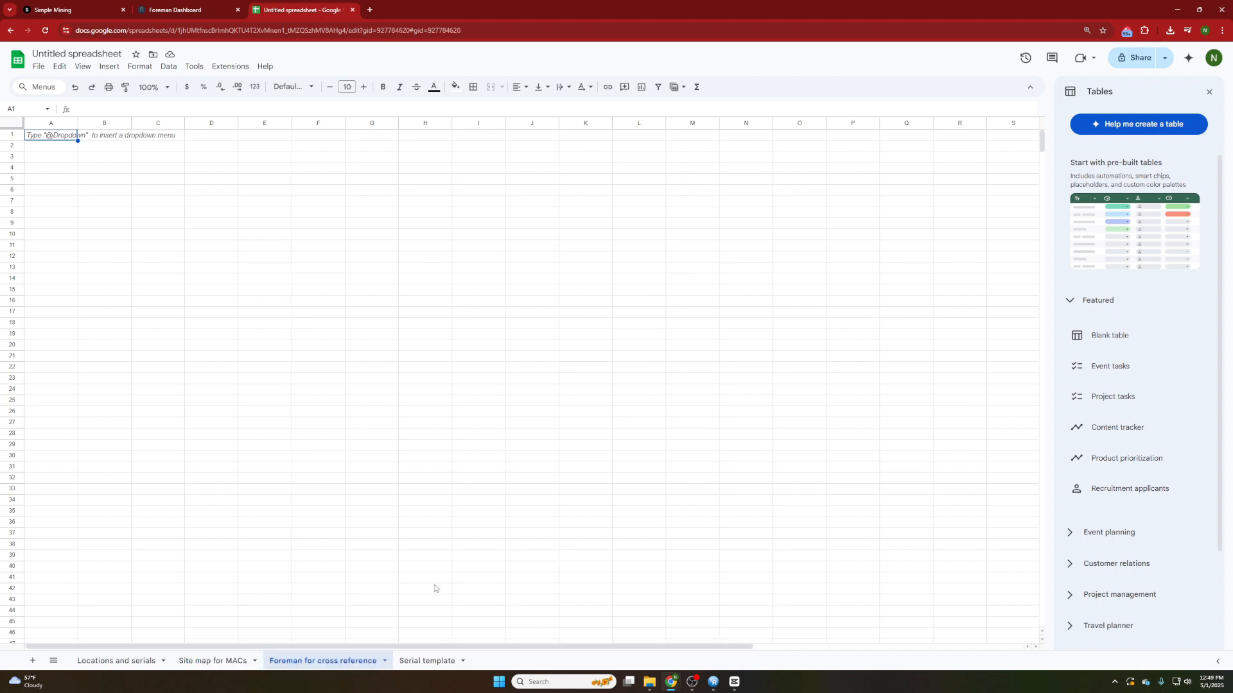
pyautogui.click(427, 660)
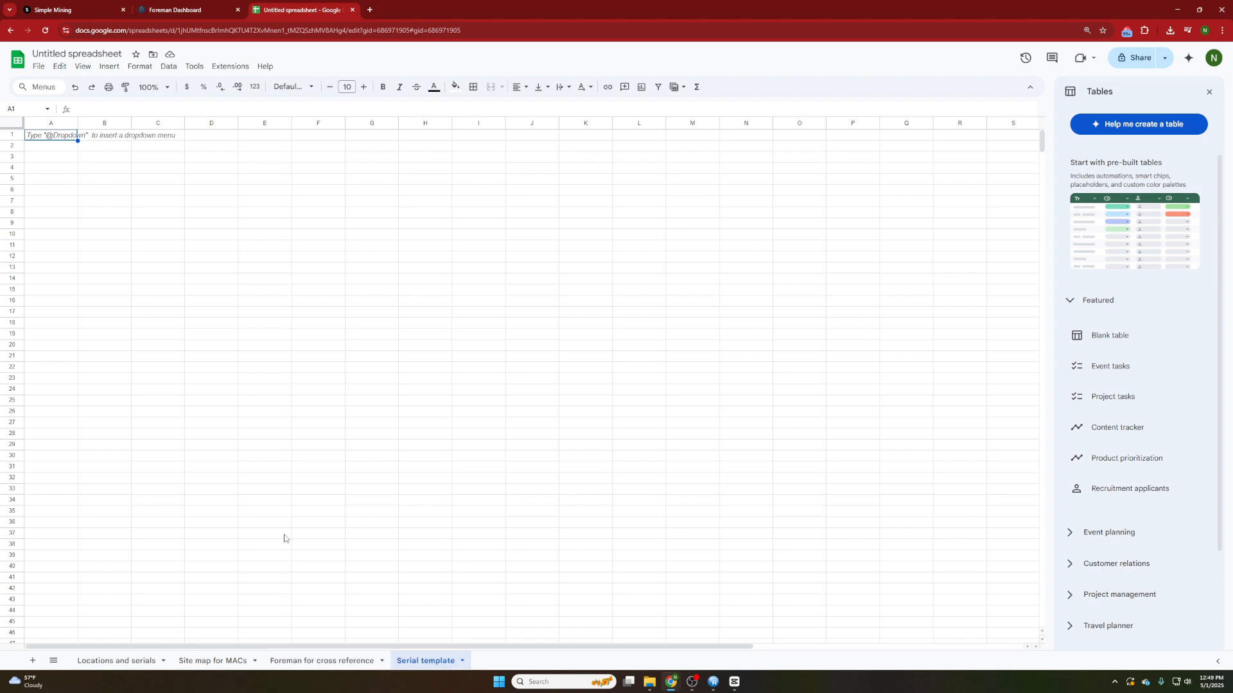
pyautogui.click(217, 666)
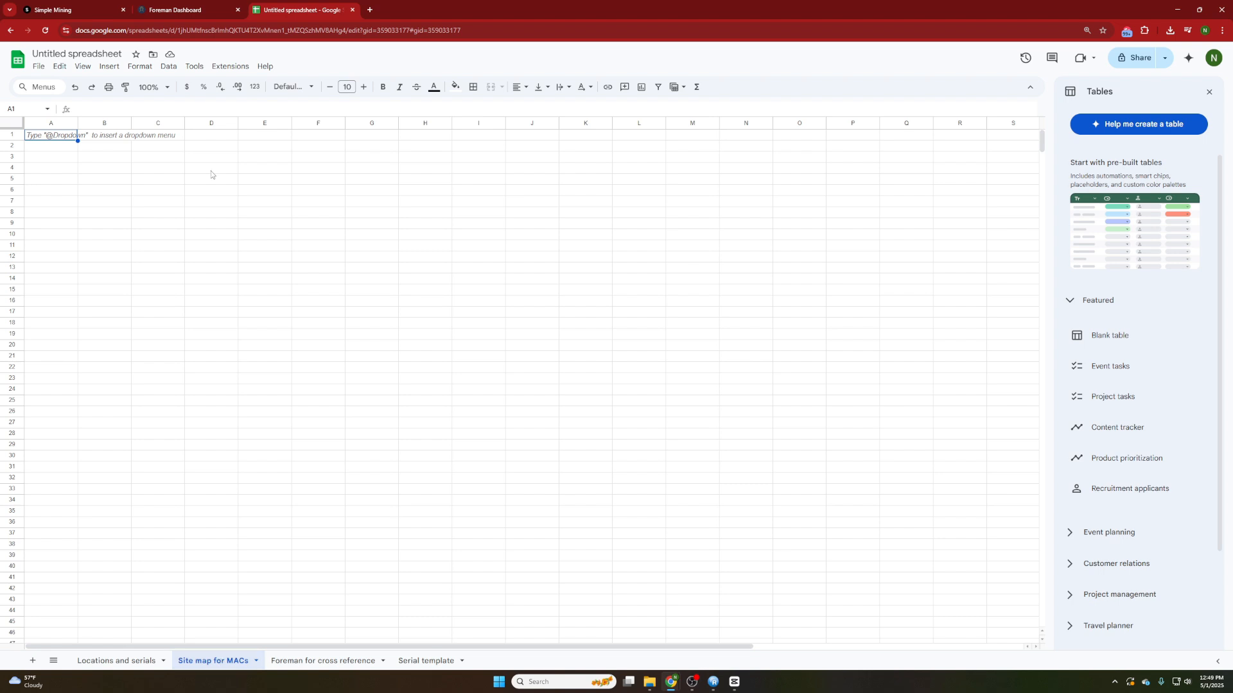
# Switch to the Foreman dashboard and download the site map's current location layout by MACs
pyautogui.click(177, 10)
pyautogui.click(64, 126)
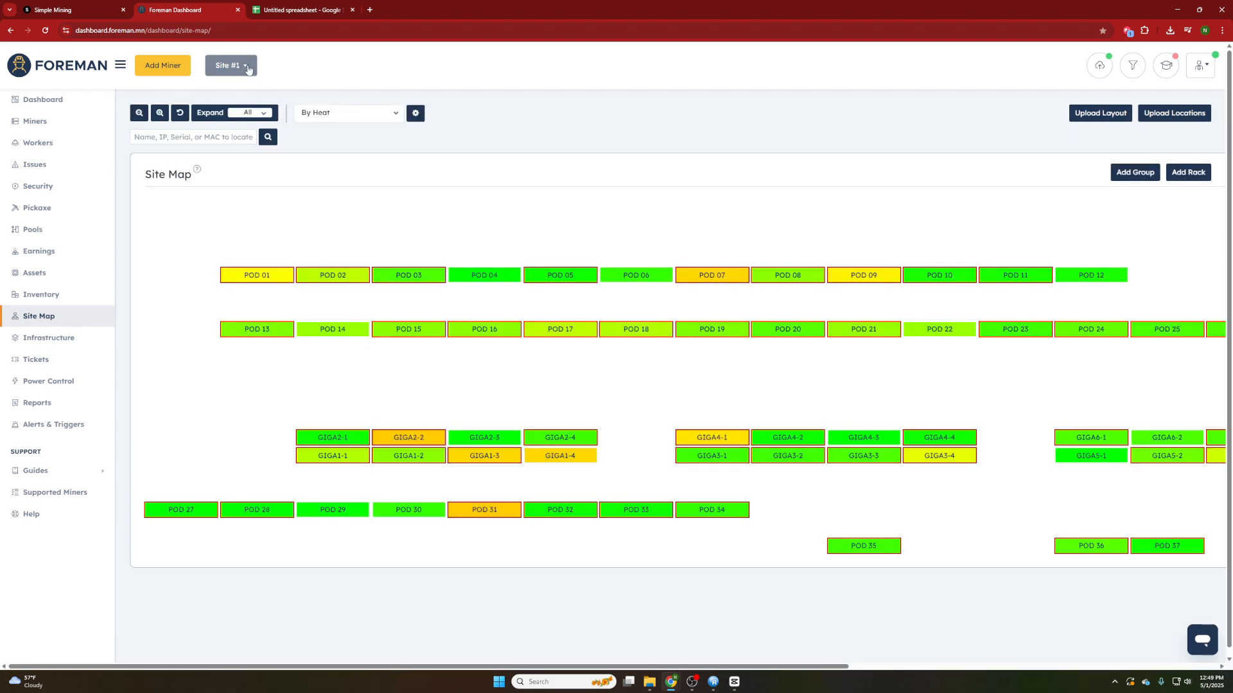
pyautogui.click(1174, 113)
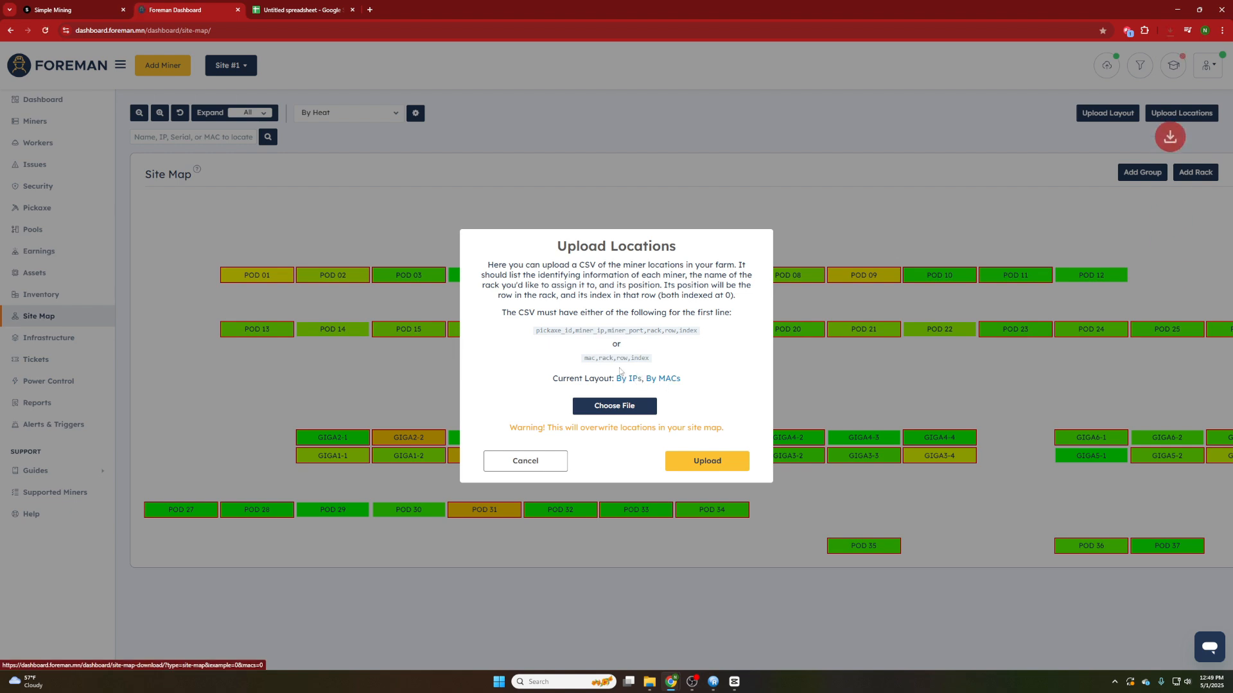
# Back in the spreadsheet, import site-map-current (21).csv into the Site map for MACs sheet, appending it to the current sheet
pyautogui.click(323, 5)
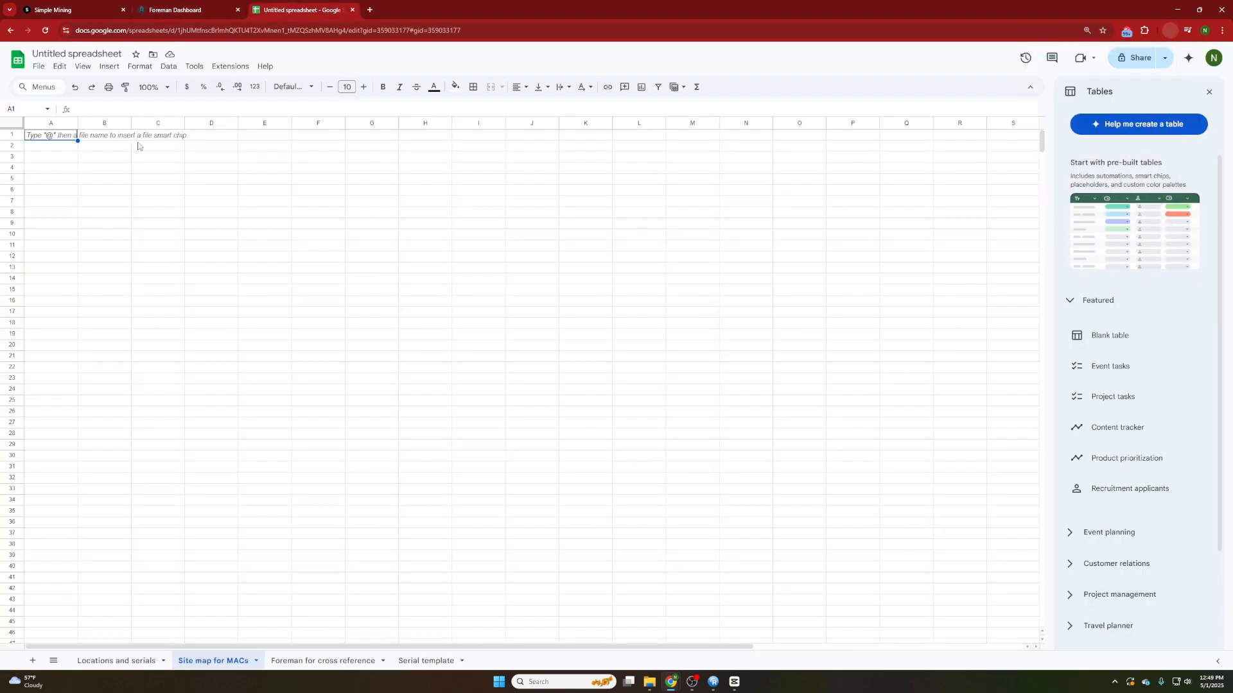
pyautogui.click(38, 68)
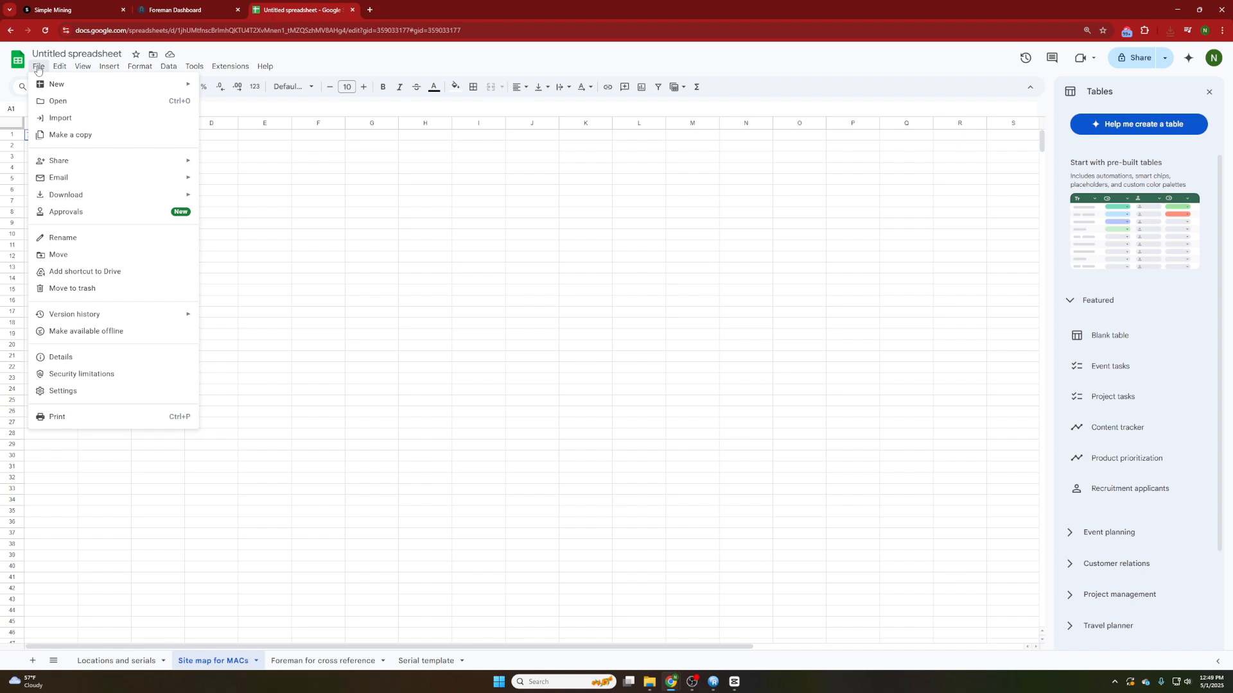
pyautogui.click(103, 117)
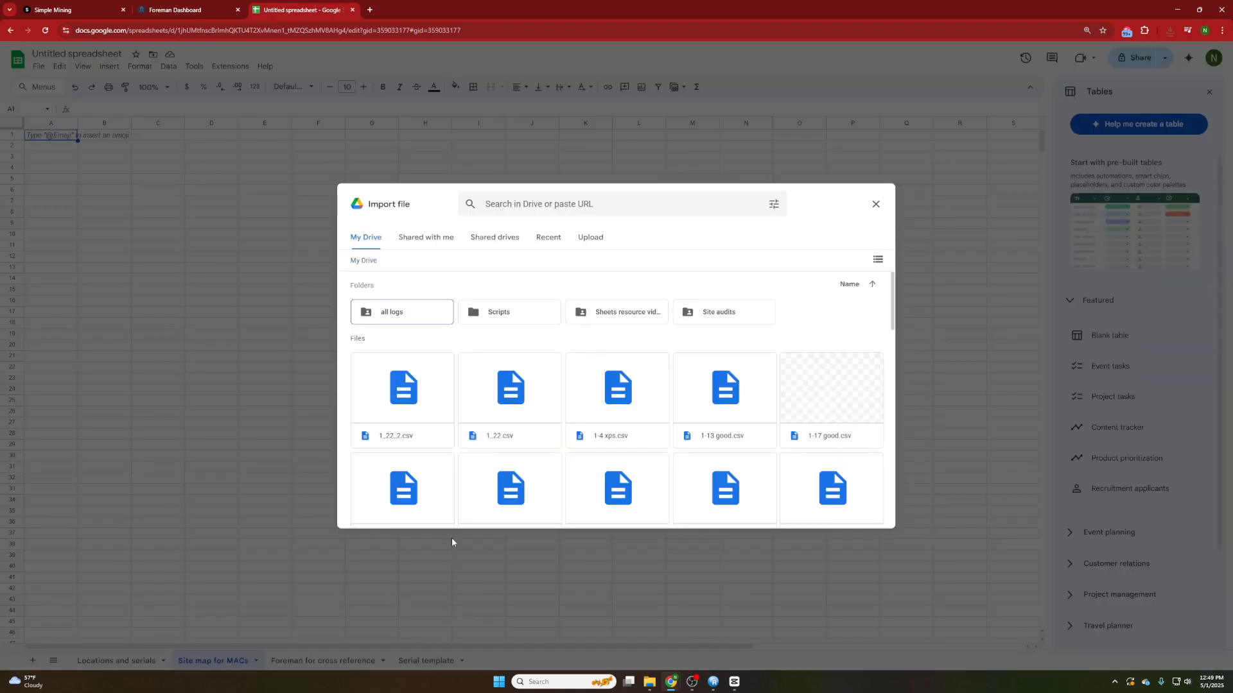
pyautogui.click(589, 237)
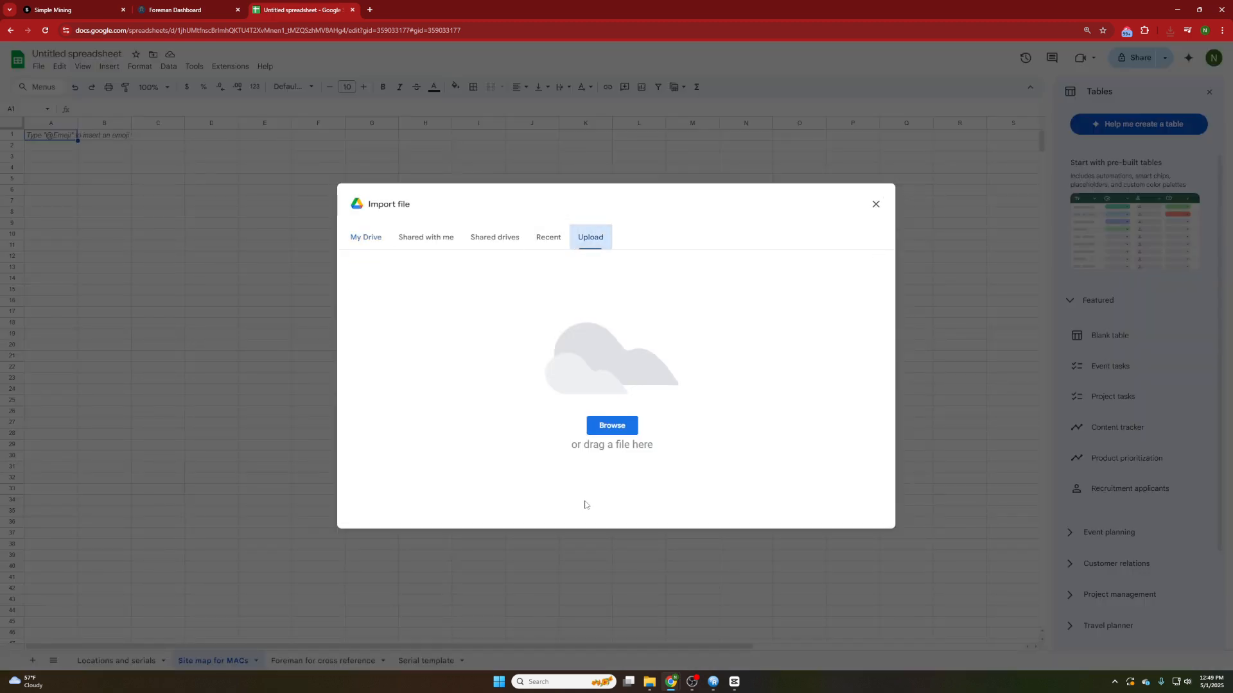
pyautogui.click(612, 426)
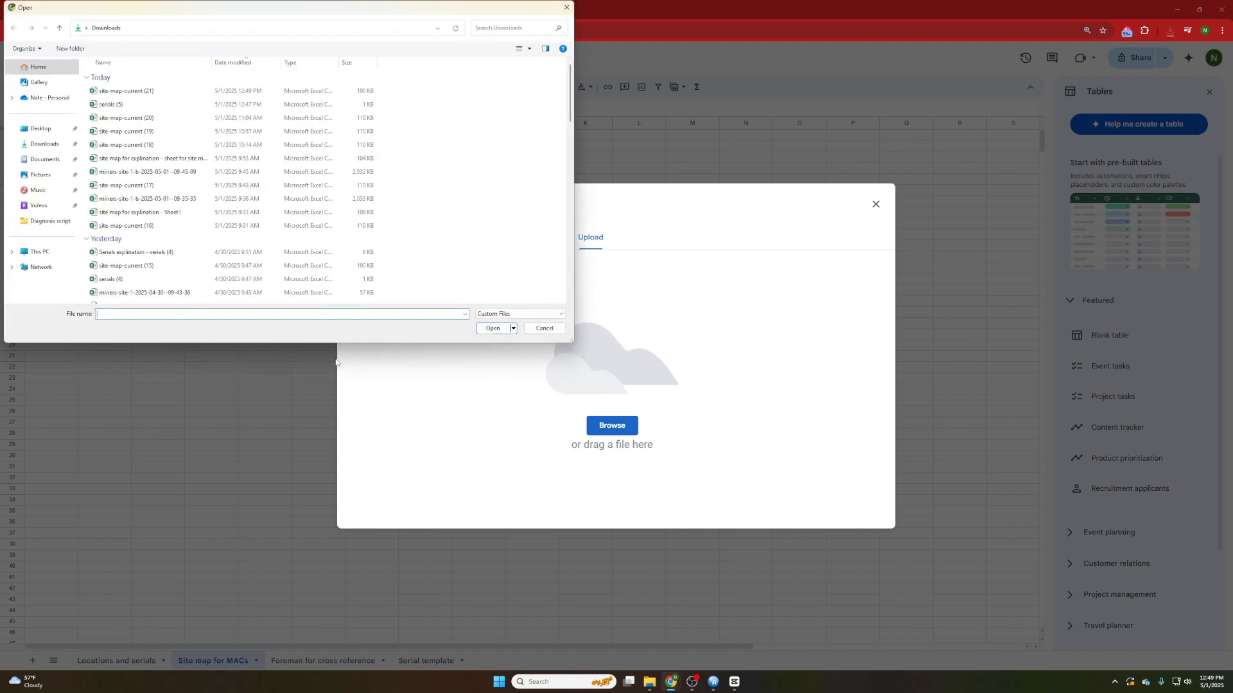
pyautogui.doubleClick(217, 94)
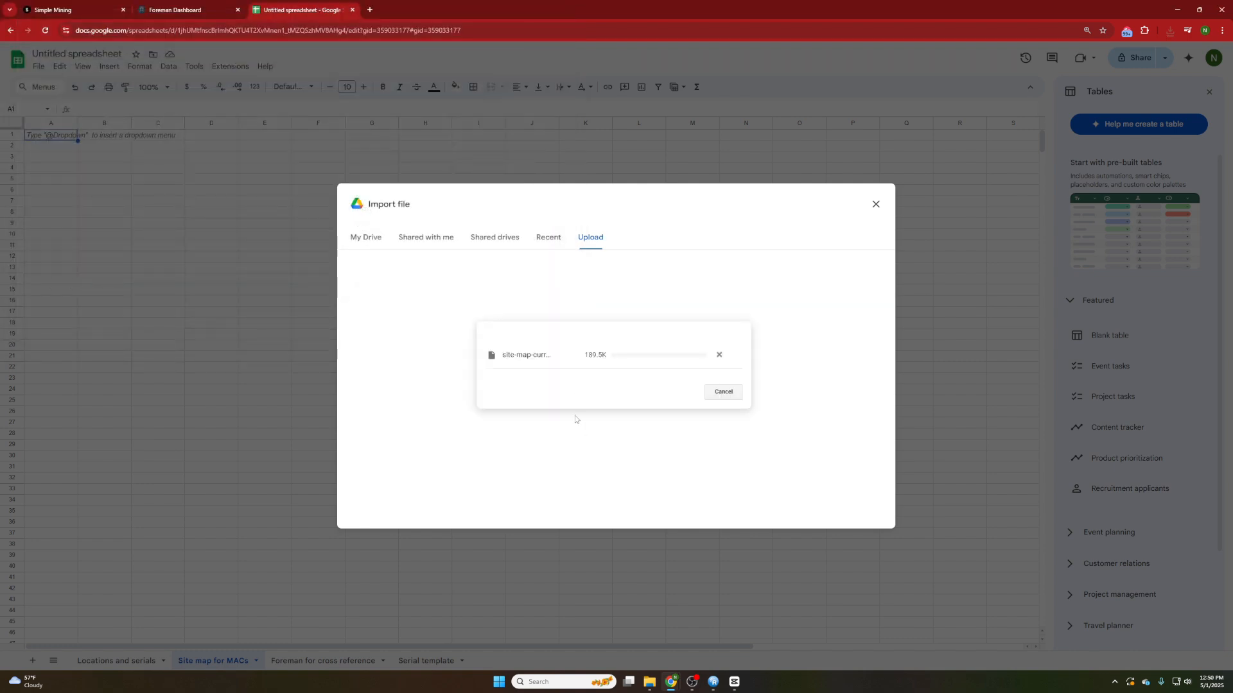
pyautogui.click(552, 362)
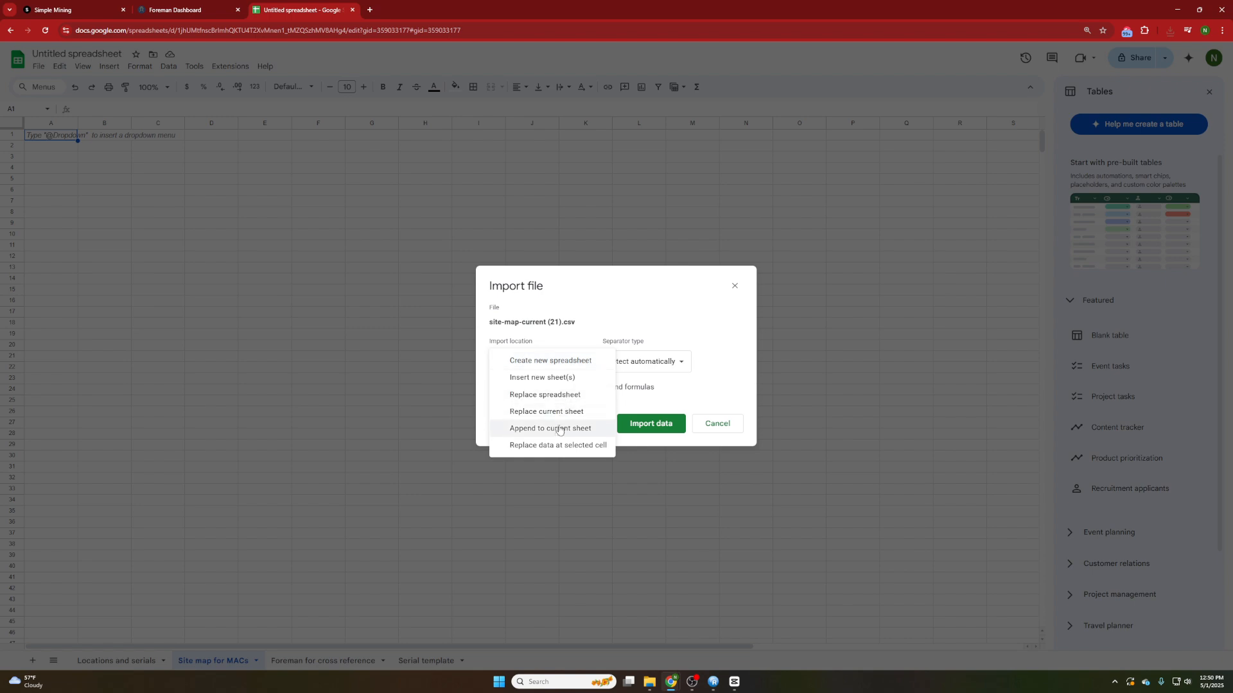
pyautogui.click(607, 425)
pyautogui.click(633, 424)
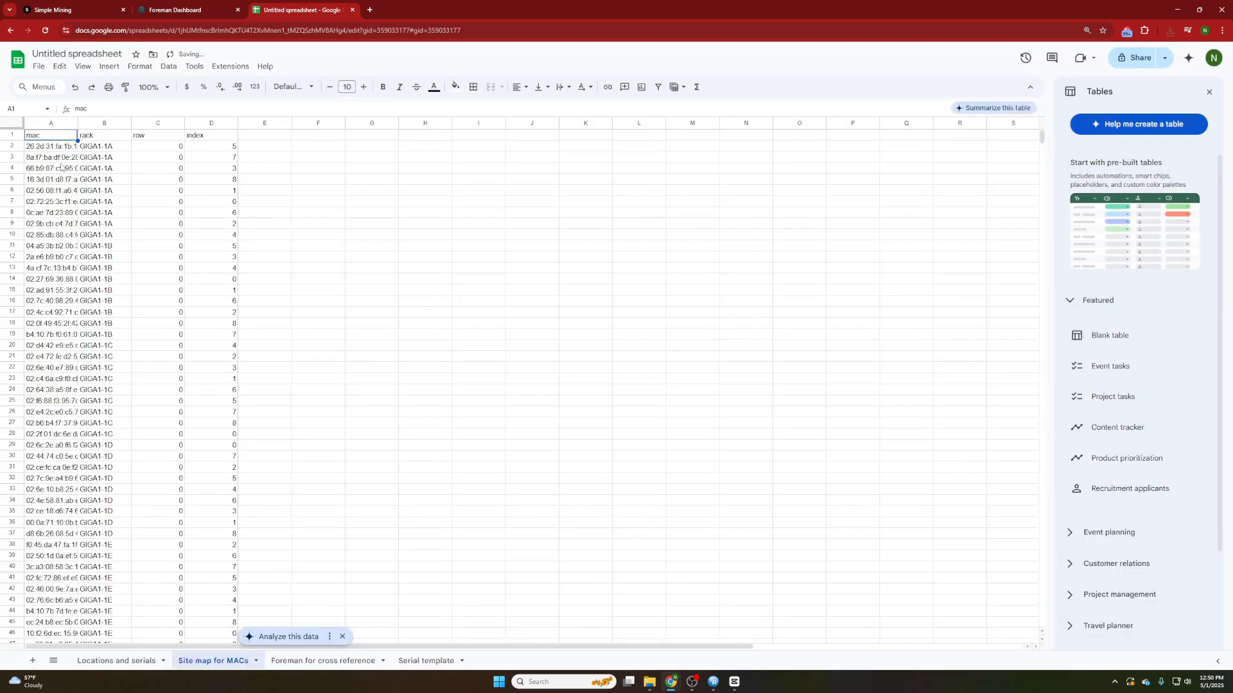
# Enter =CONCAT(B2,D2+1) in E2 to join rack and index plus one, and autofill it down column E
pyautogui.moveTo(58, 158); pyautogui.dragTo(225, 367)
pyautogui.click(250, 149)
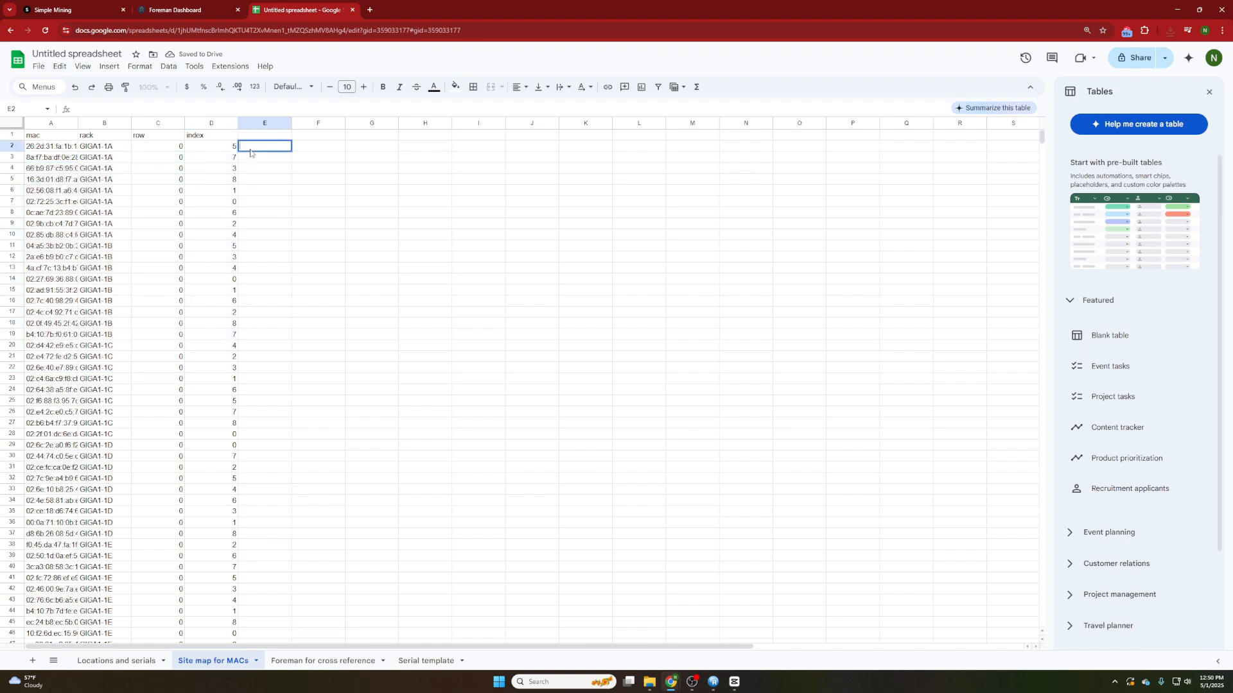
pyautogui.write('=CON')
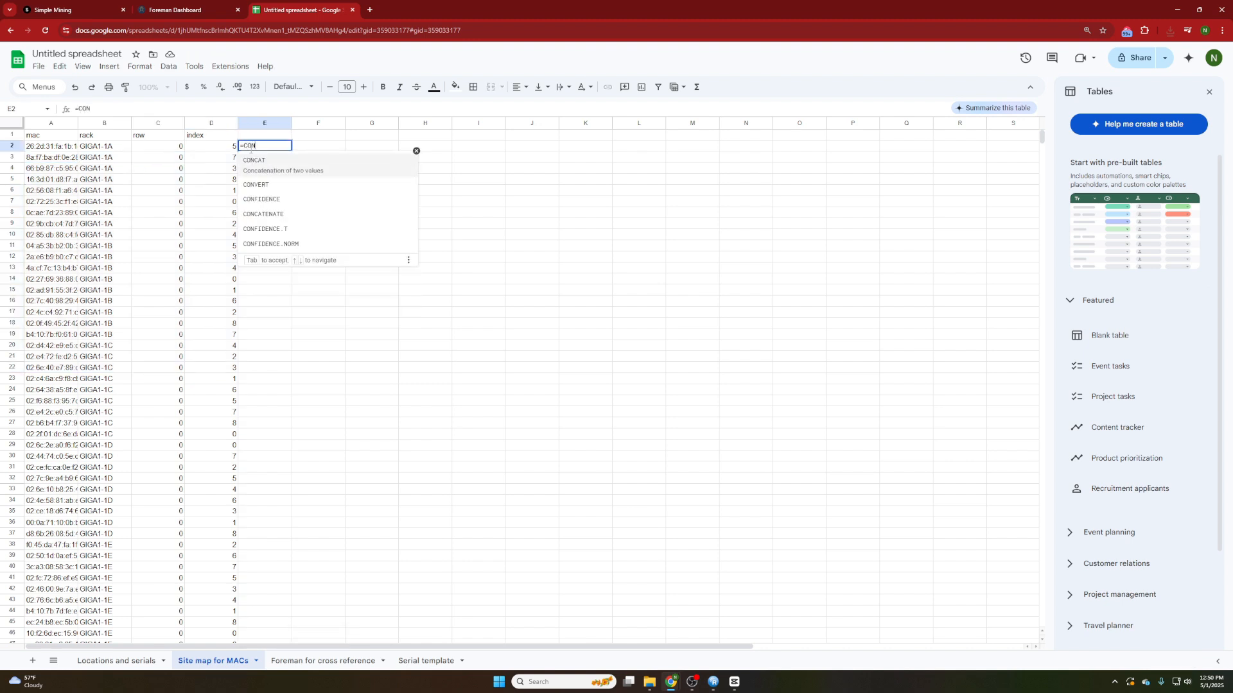
pyautogui.click(269, 165)
pyautogui.click(115, 148)
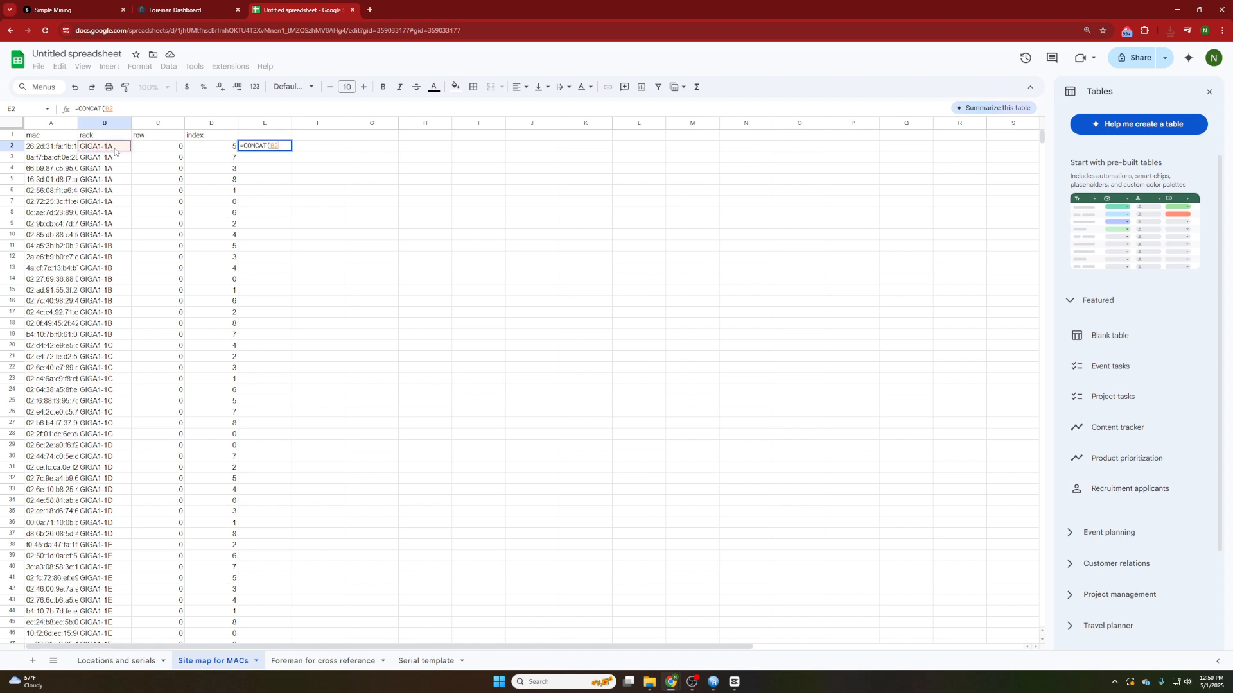
pyautogui.write(',')
pyautogui.click(209, 152)
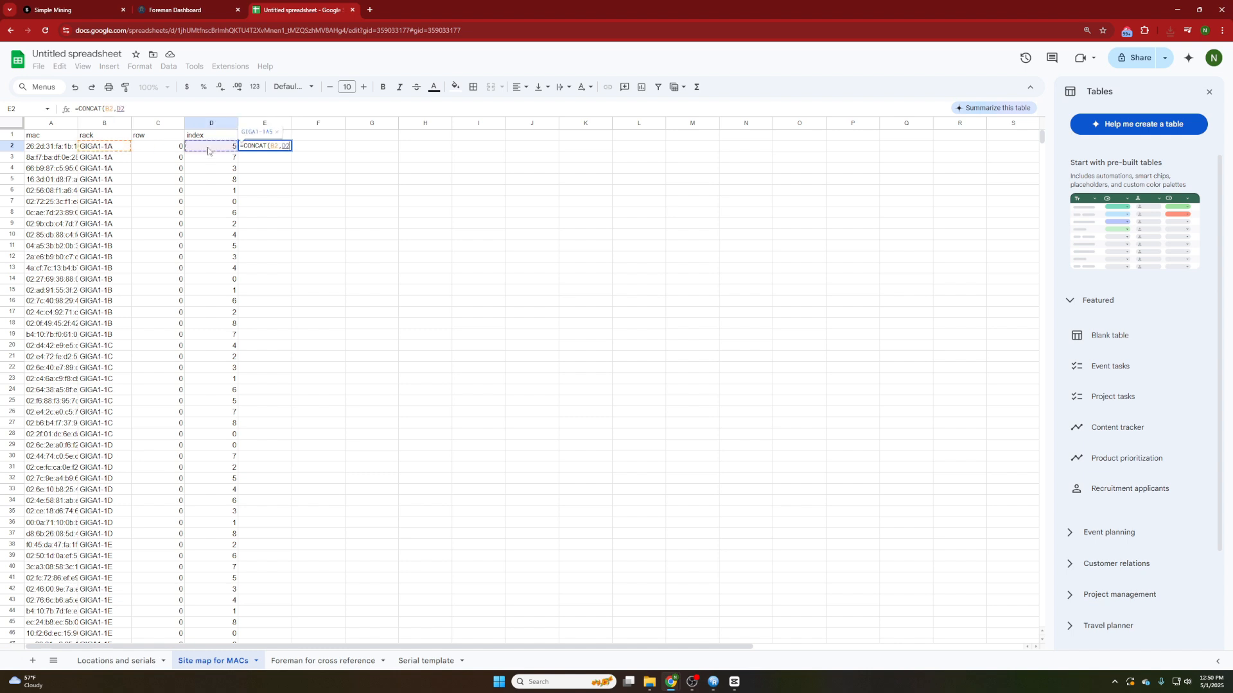
pyautogui.write('+1)')
pyautogui.press('Return')
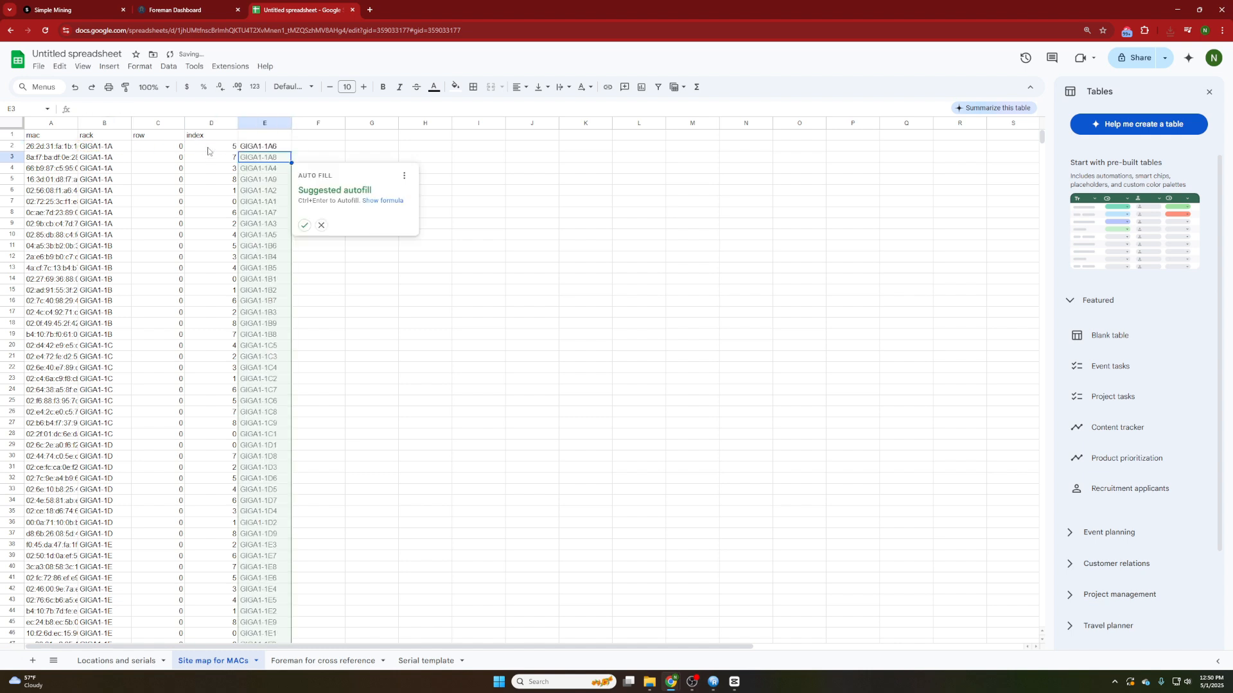
pyautogui.click(305, 225)
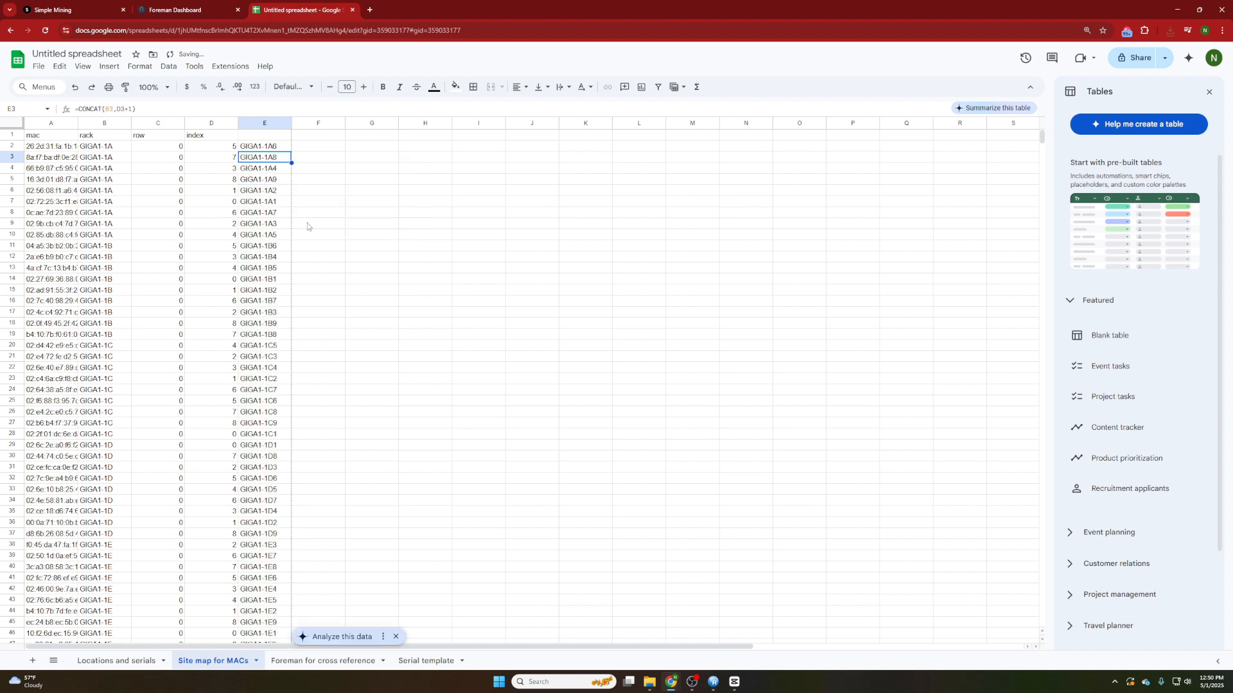
# Move the combined location column E in front of the mac column so it becomes column A
pyautogui.click(269, 122)
pyautogui.moveTo(268, 122); pyautogui.dragTo(69, 167)
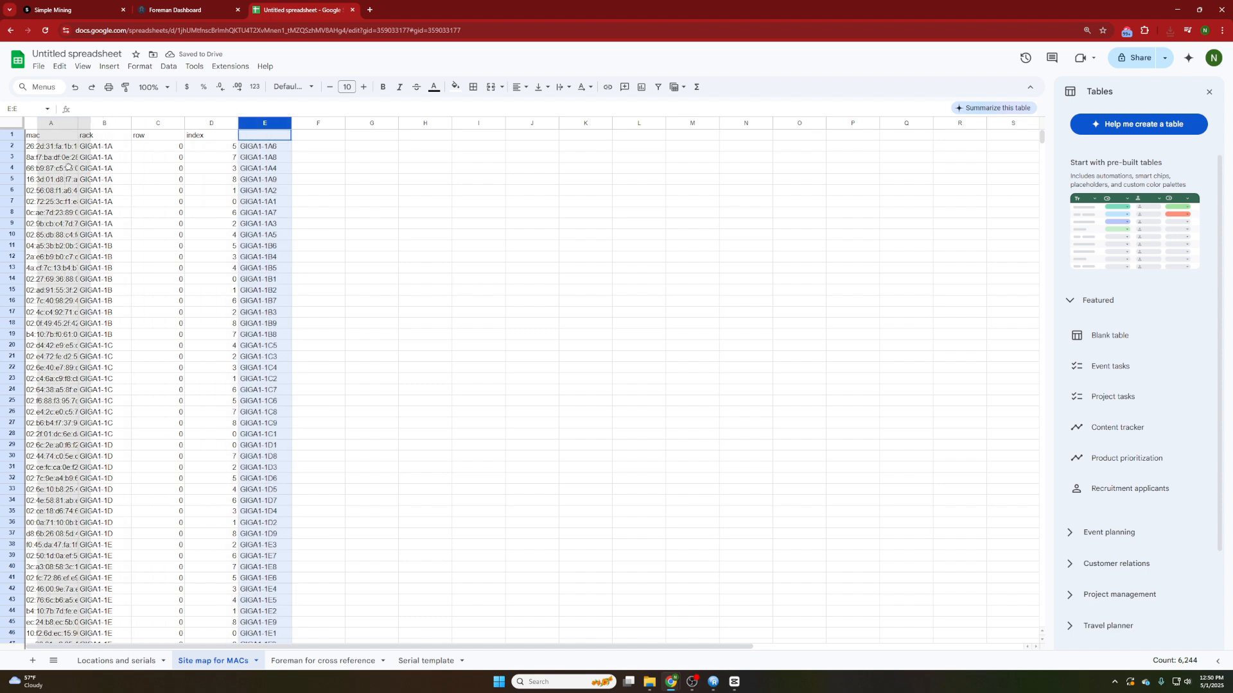
pyautogui.moveTo(208, 282); pyautogui.dragTo(208, 282)
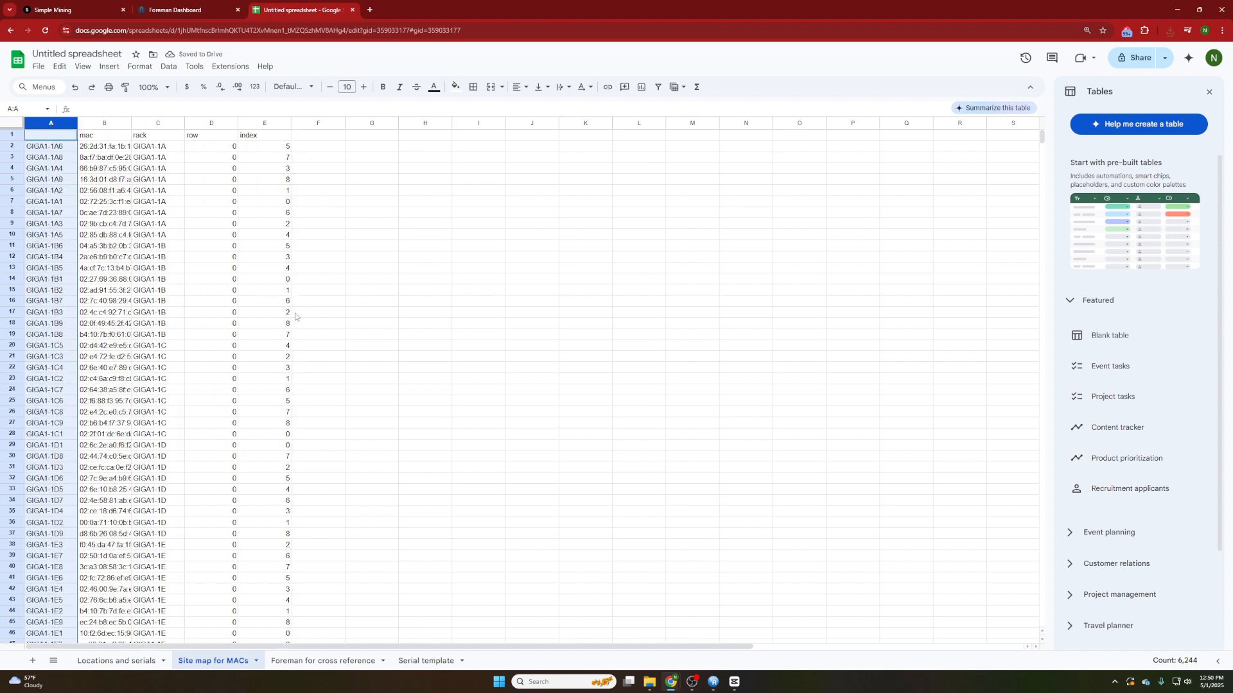
# In C1 of Locations and serials, enter =VLOOKUP(A:A,'Site map for MACs'!$A:$B,2,0) and fill it down column C
pyautogui.click(124, 661)
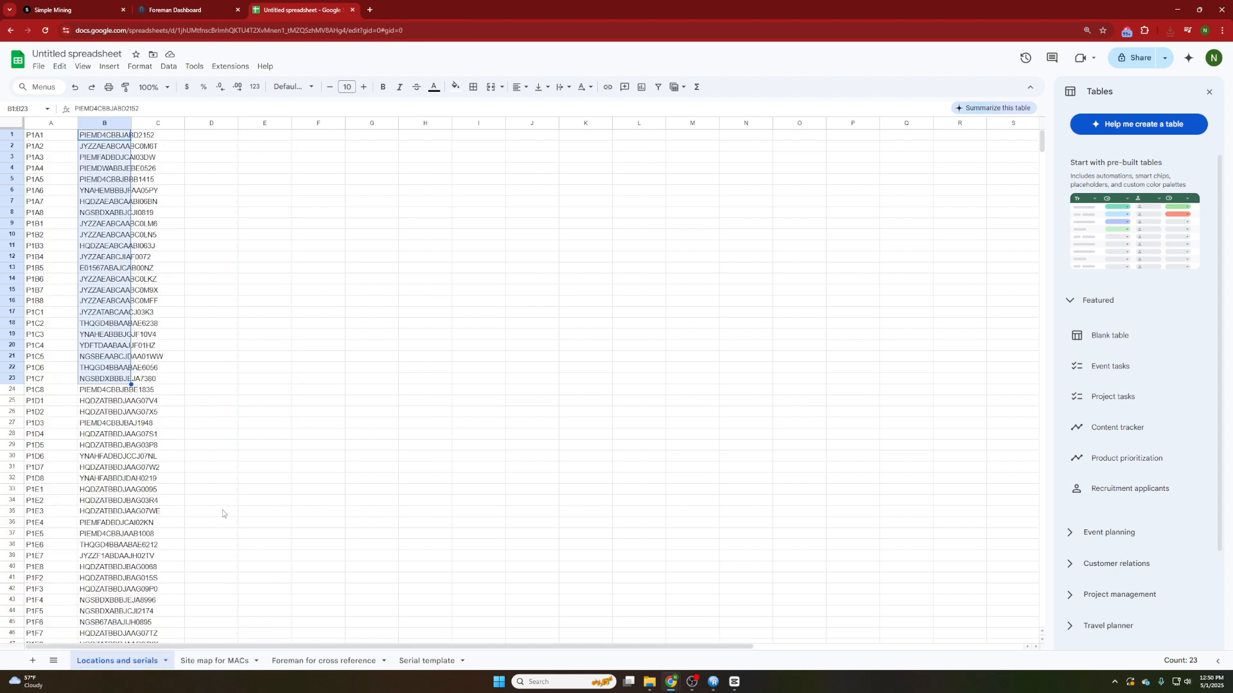
pyautogui.doubleClick(154, 136)
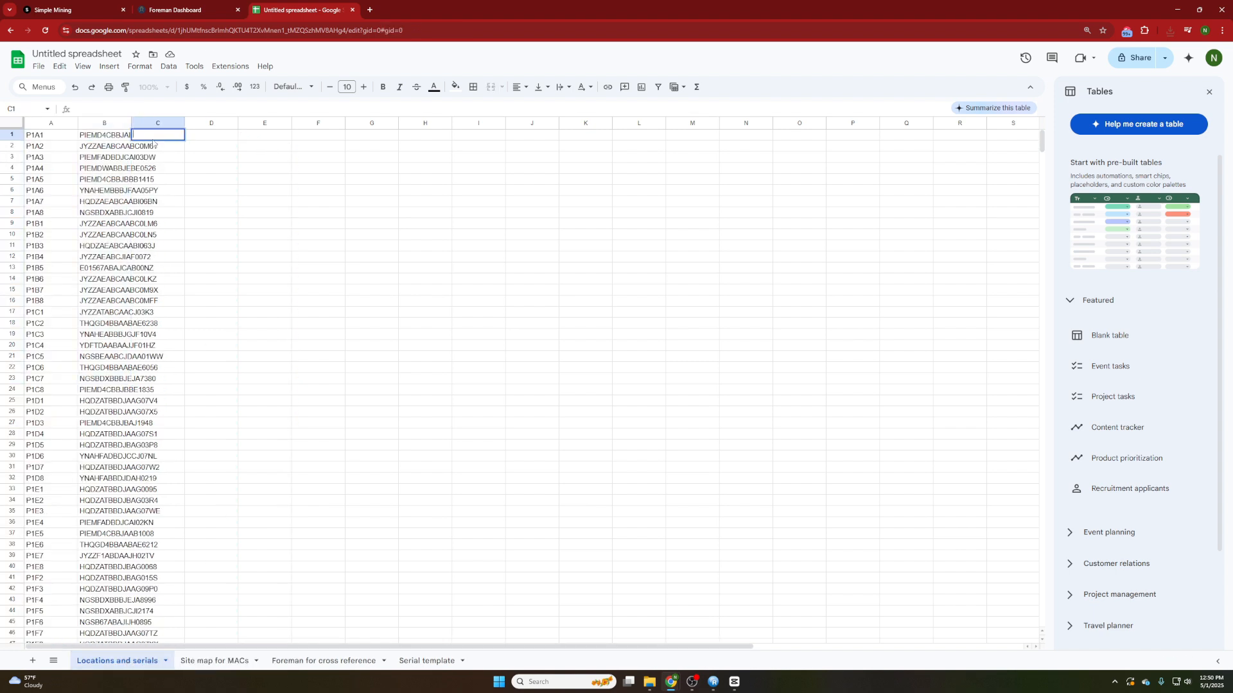
pyautogui.write('=VL')
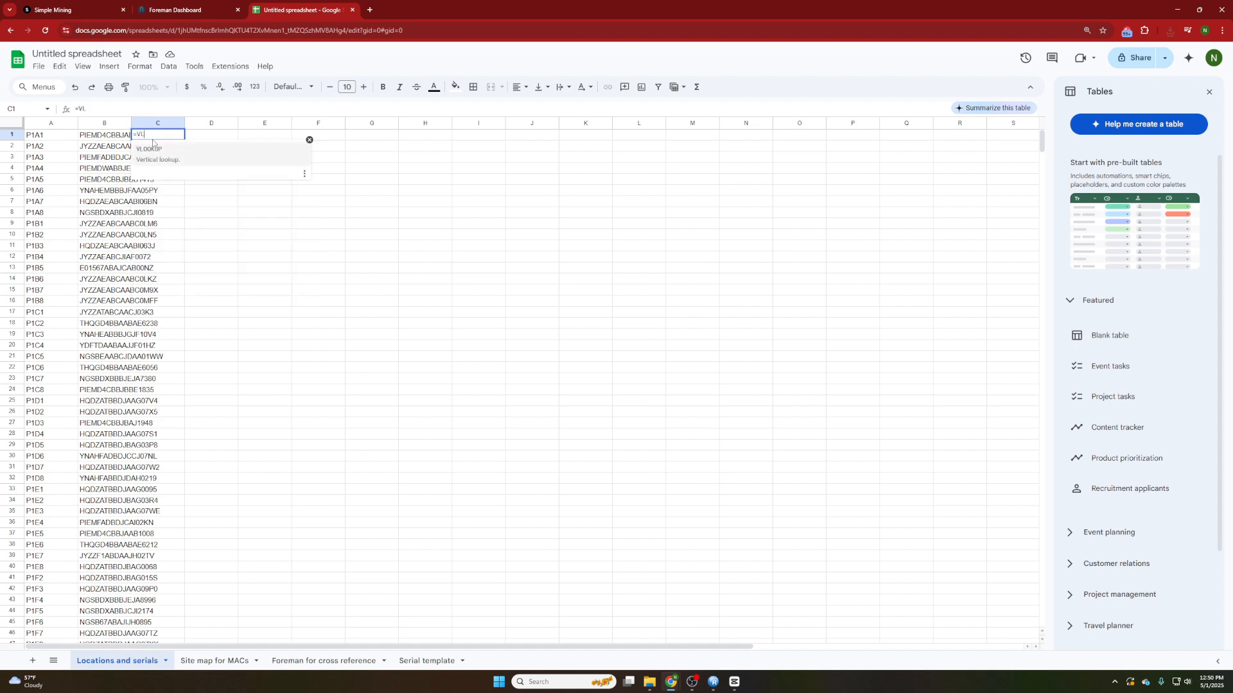
pyautogui.click(166, 154)
pyautogui.click(52, 124)
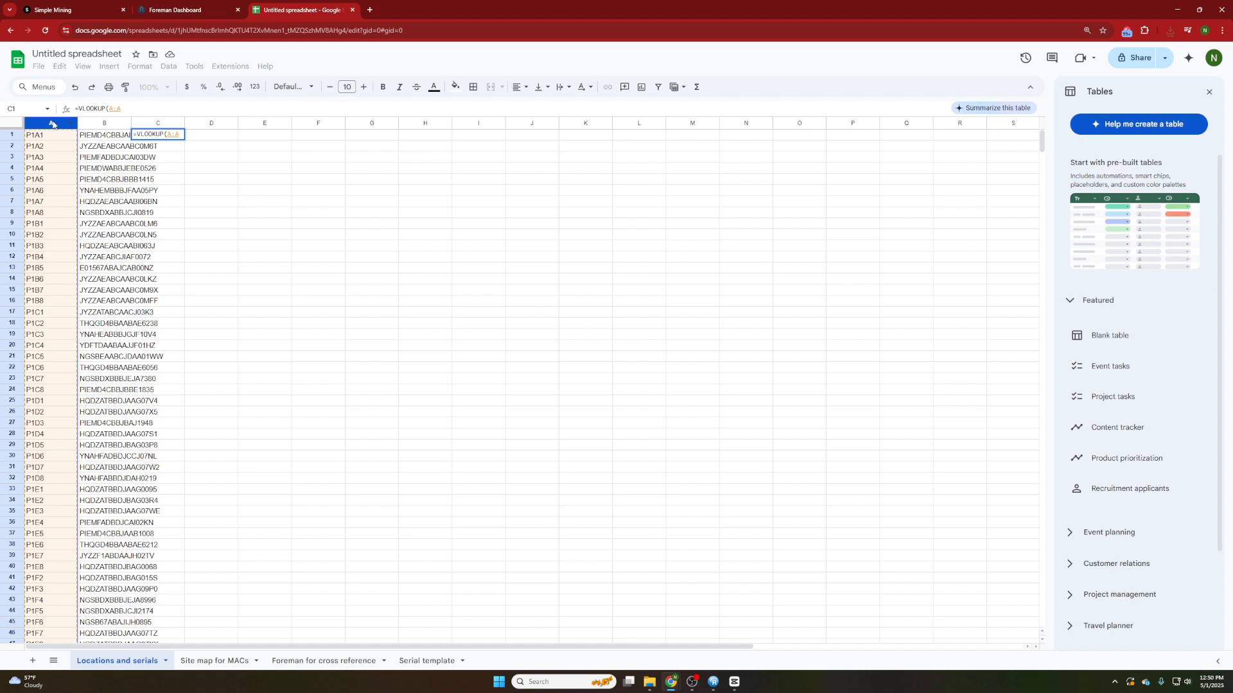
pyautogui.write(',')
pyautogui.click(215, 661)
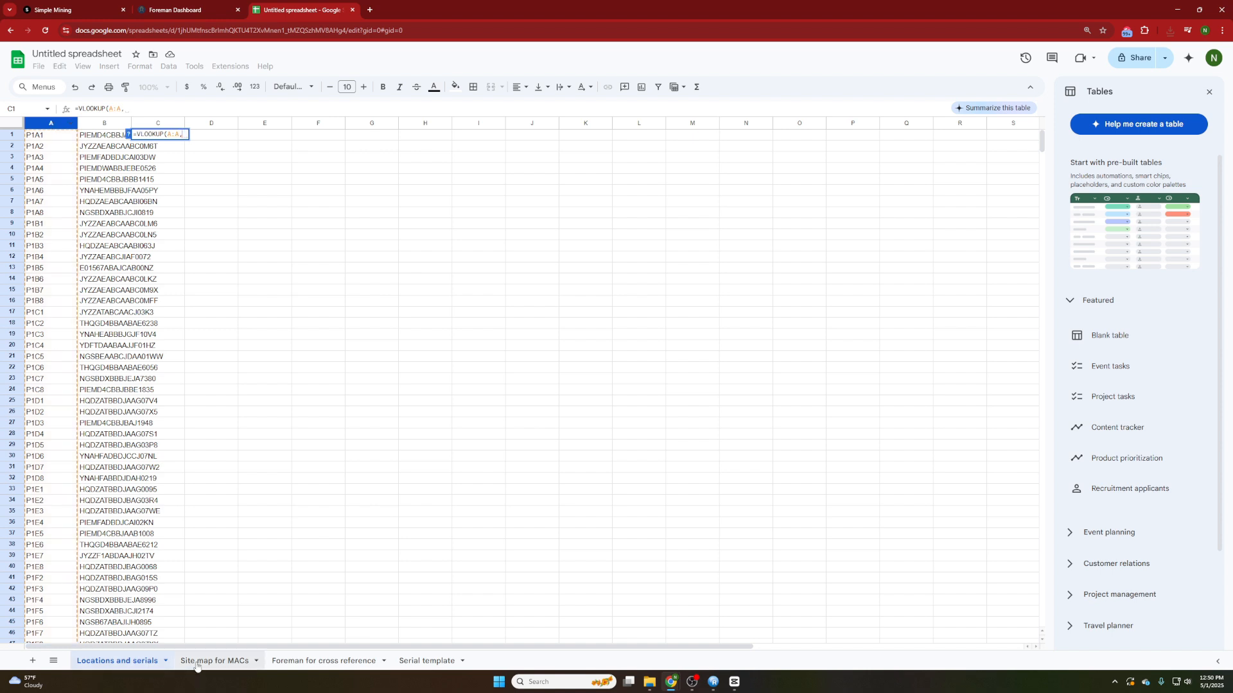
pyautogui.click(45, 126)
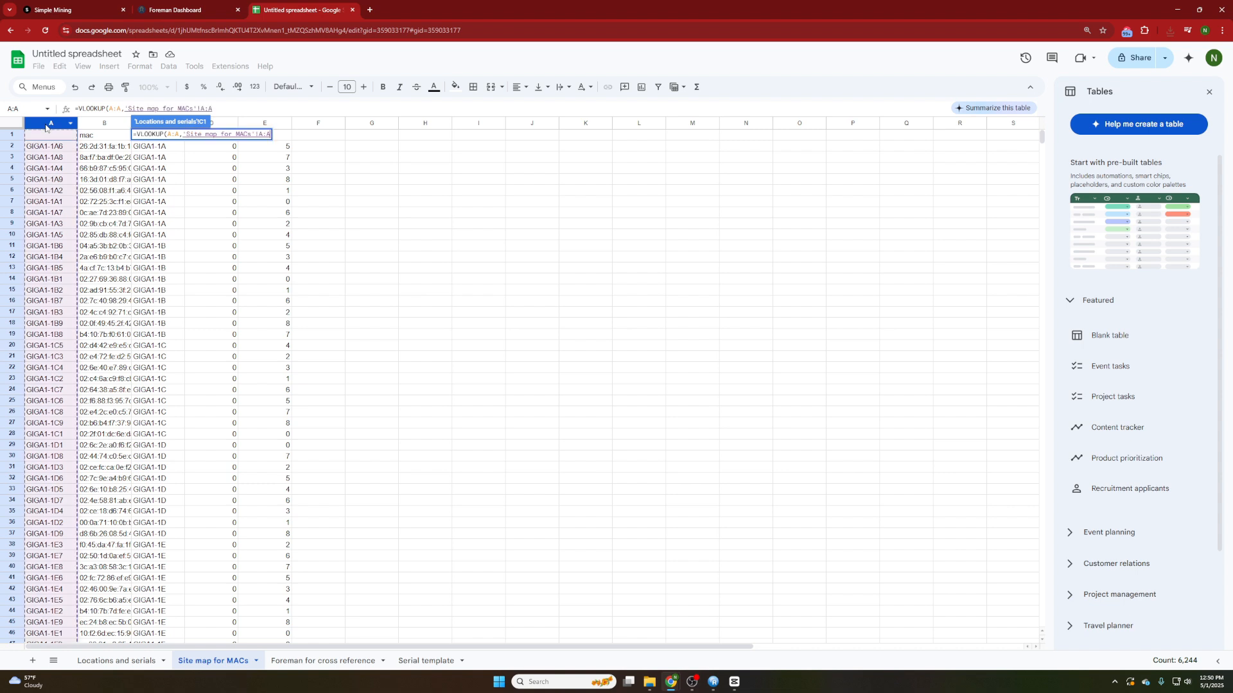
pyautogui.moveTo(45, 127); pyautogui.dragTo(97, 127)
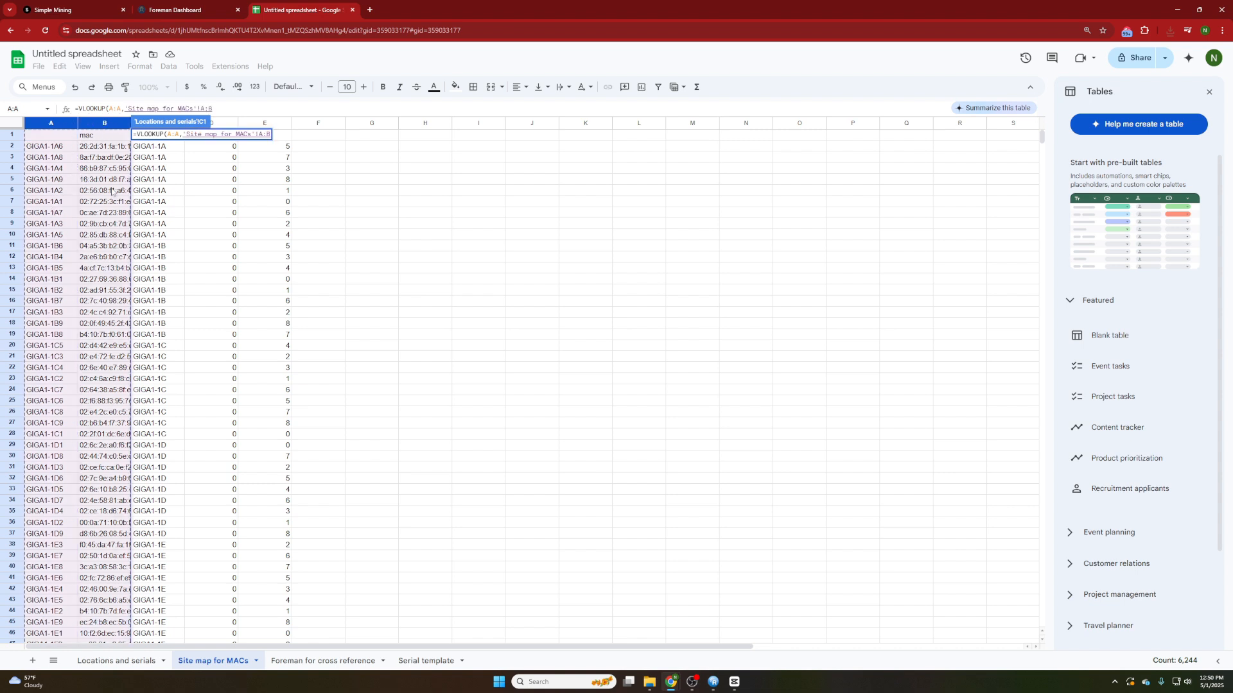
pyautogui.press('F4')
pyautogui.write(',2')
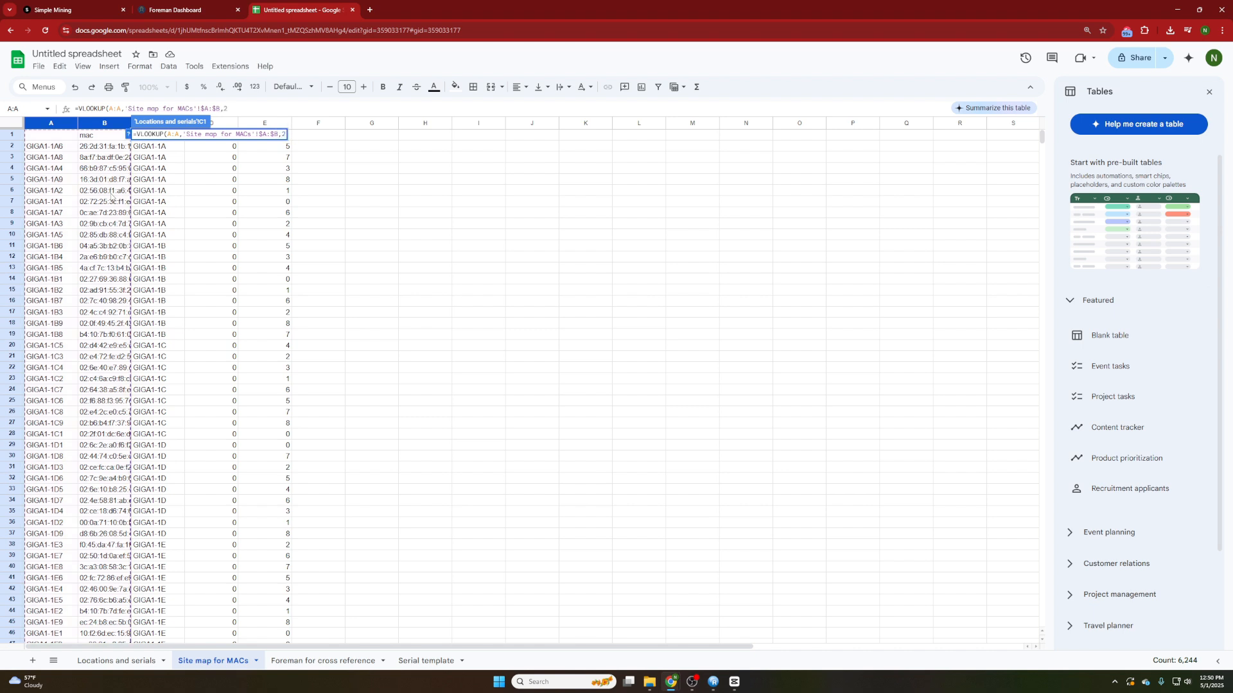
pyautogui.write(',0)')
pyautogui.press('Return')
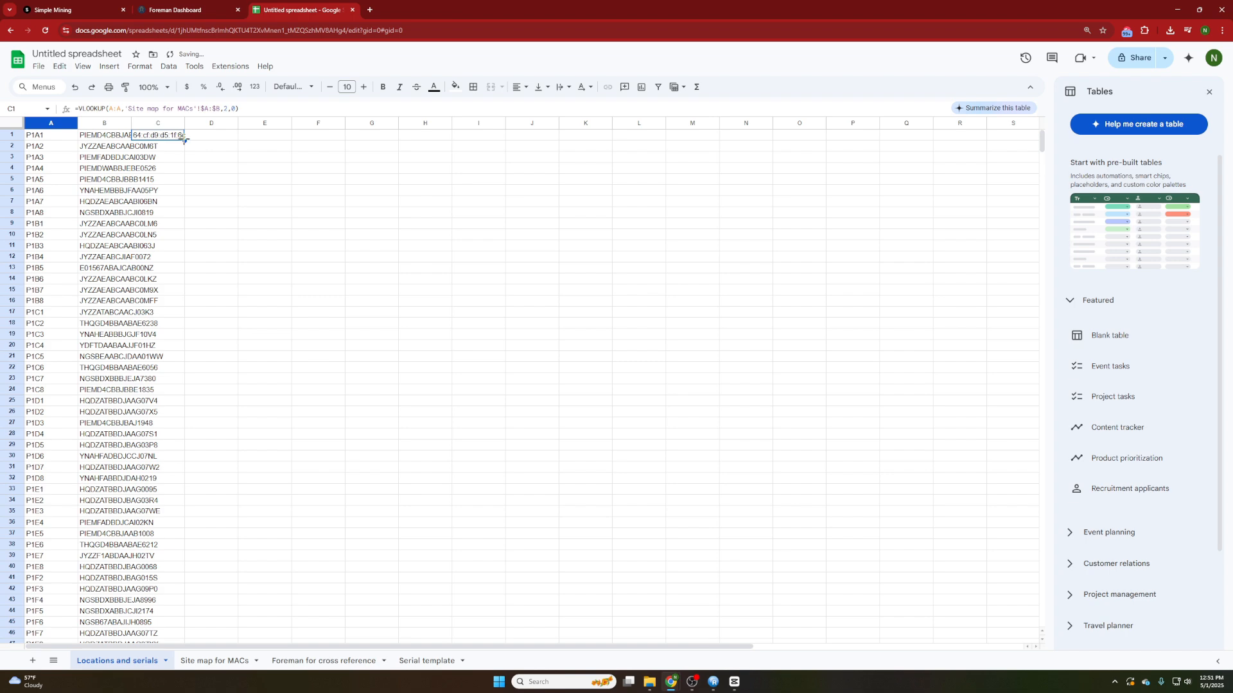
pyautogui.doubleClick(185, 140)
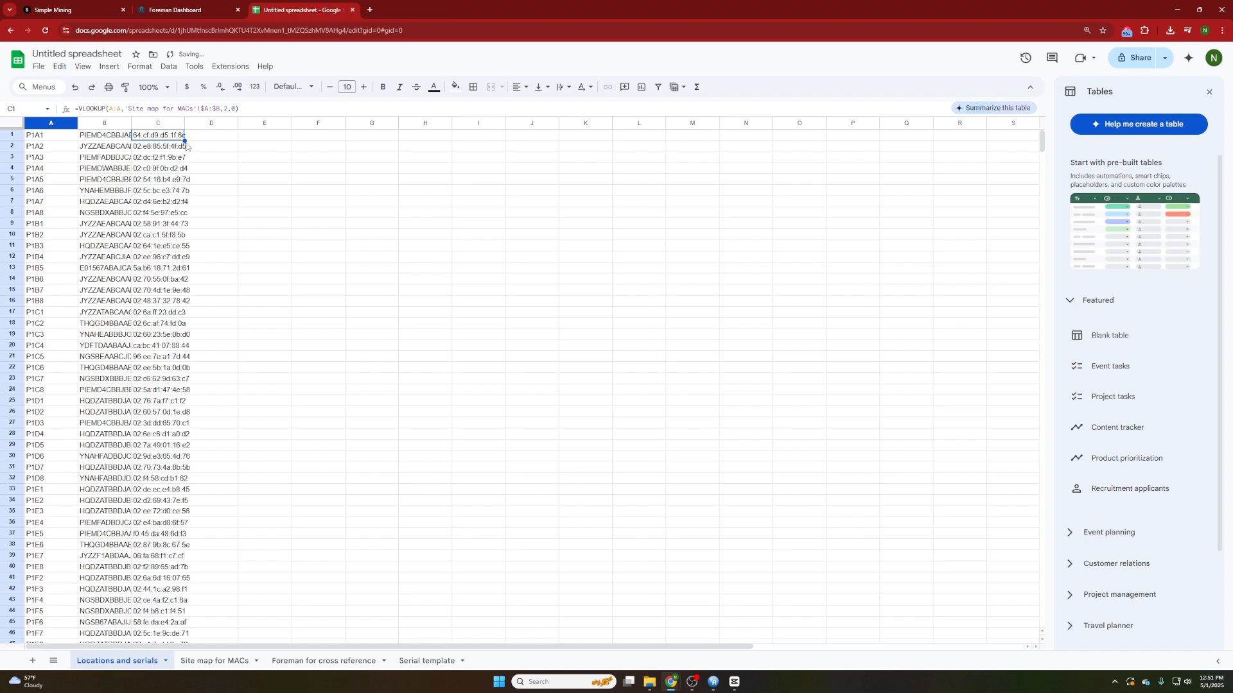
# Examine the #N/A lookup results in column C for locations P1L1 and P1K1
pyautogui.scroll(-13, 279, 231)
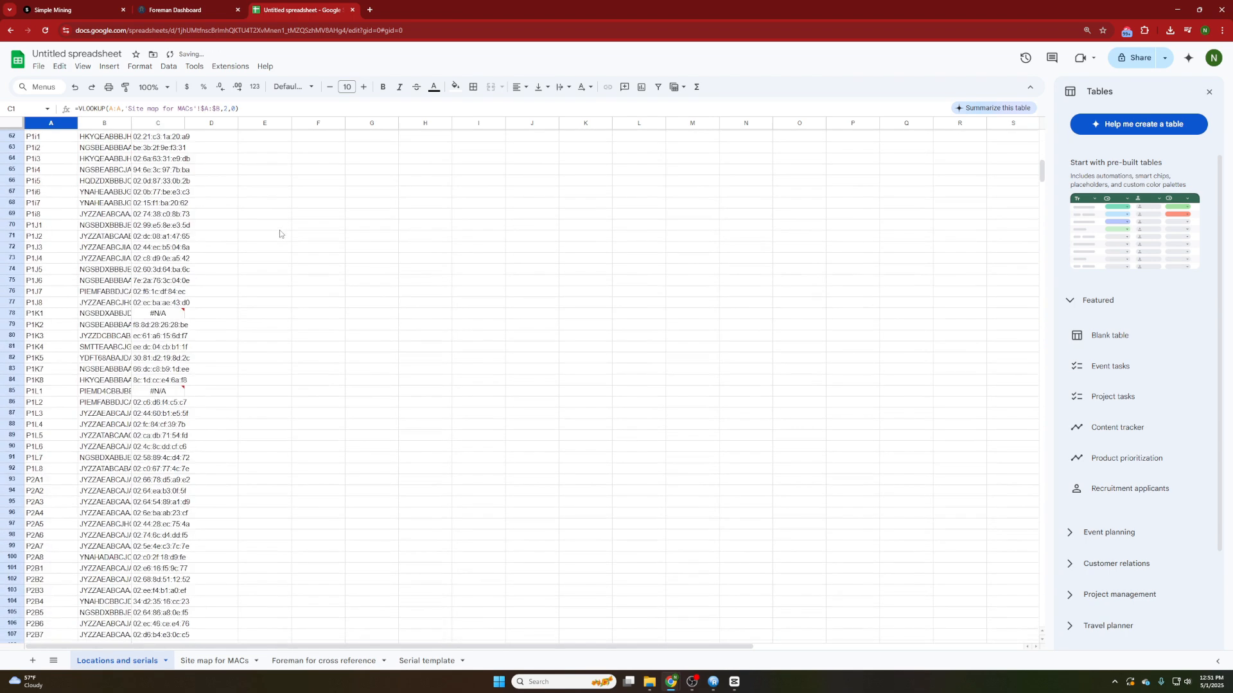
pyautogui.scroll(2, 279, 232)
pyautogui.click(168, 344)
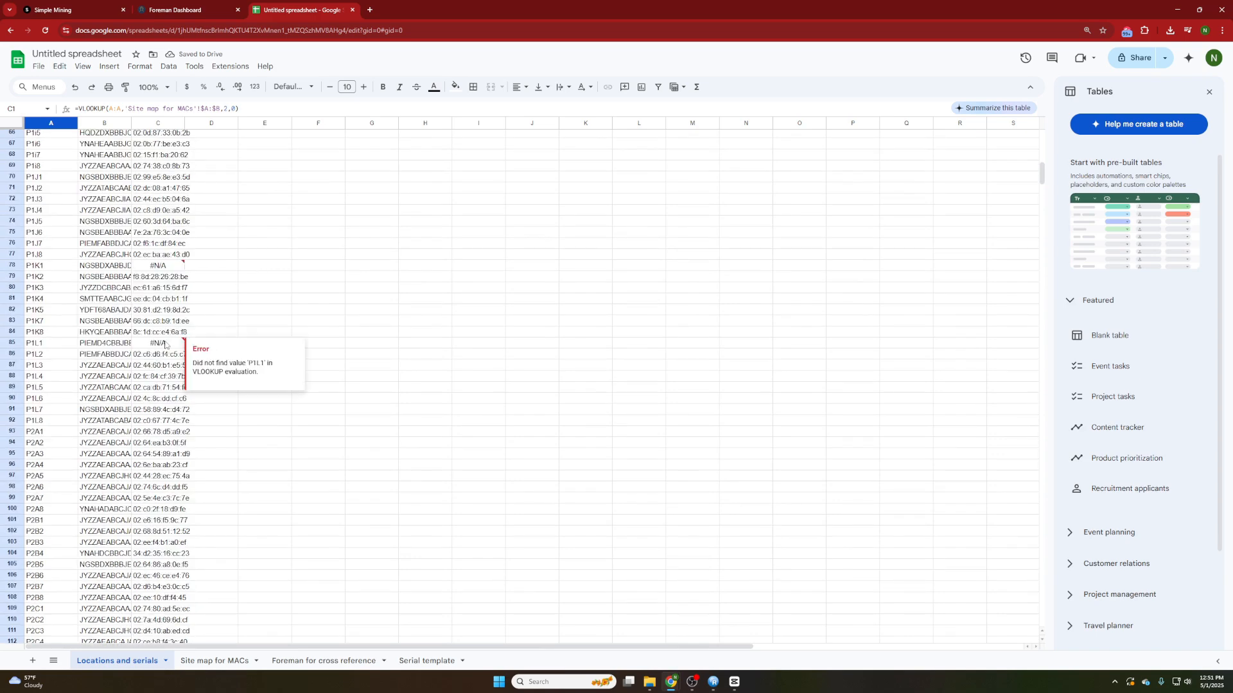
pyautogui.click(157, 268)
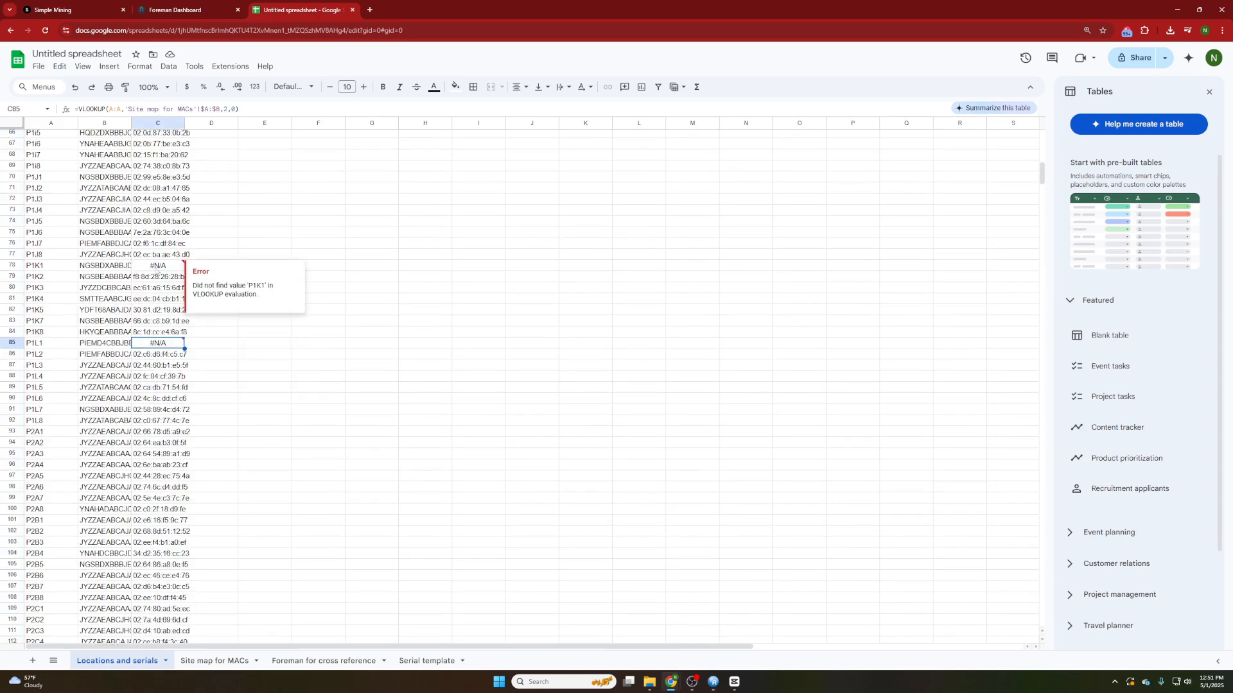
# Examine the rows with #N/A lookups in column C, including P1G8 and P1G1, and review the rest of the list
pyautogui.scroll(4, 322, 362)
pyautogui.click(152, 299)
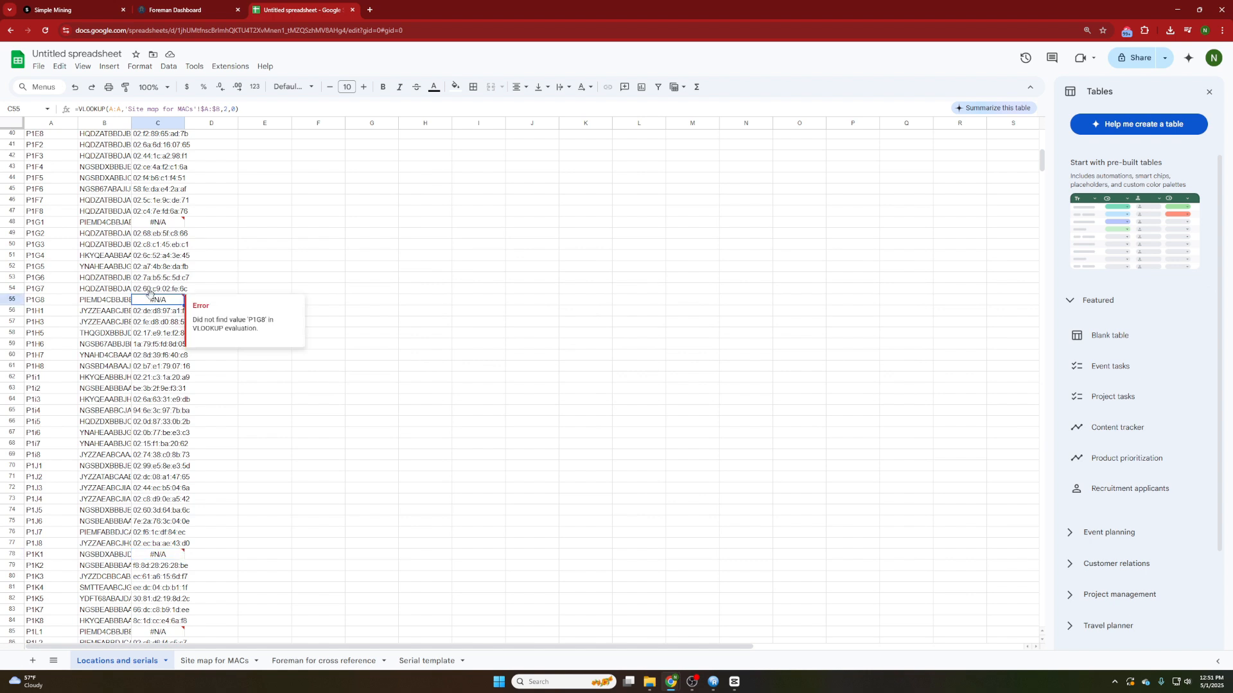
pyautogui.moveTo(106, 303); pyautogui.dragTo(162, 303)
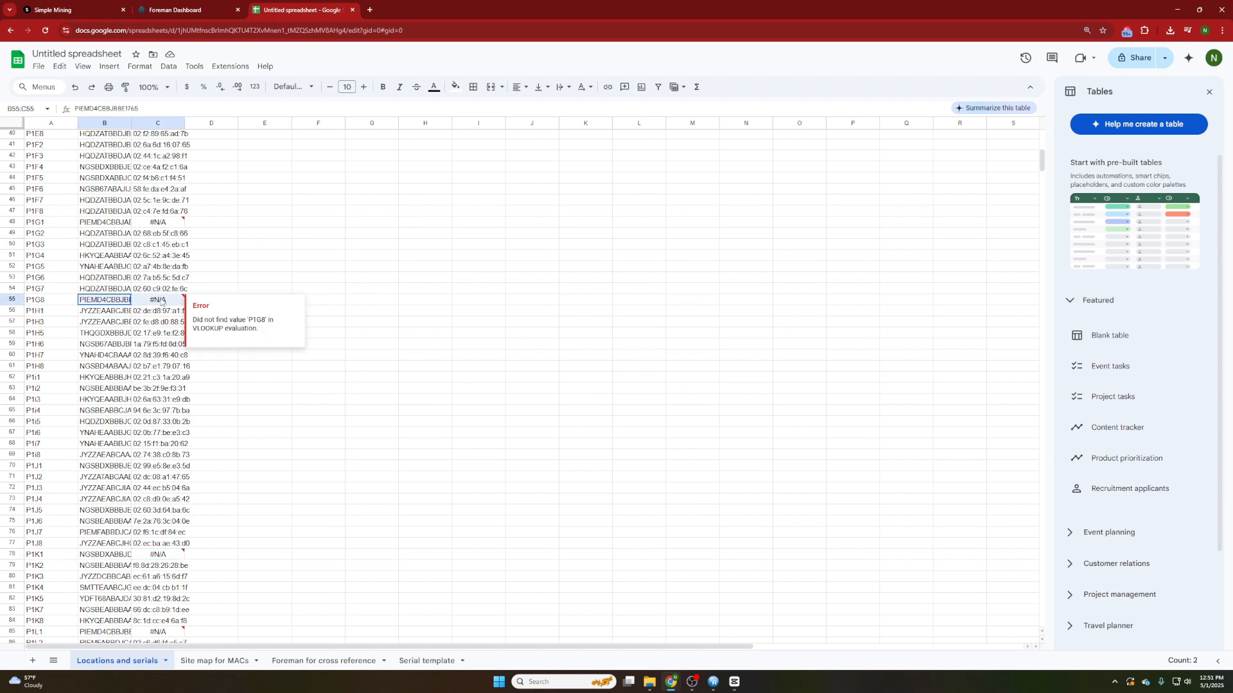
pyautogui.scroll(2, 233, 260)
pyautogui.moveTo(110, 366); pyautogui.dragTo(158, 367)
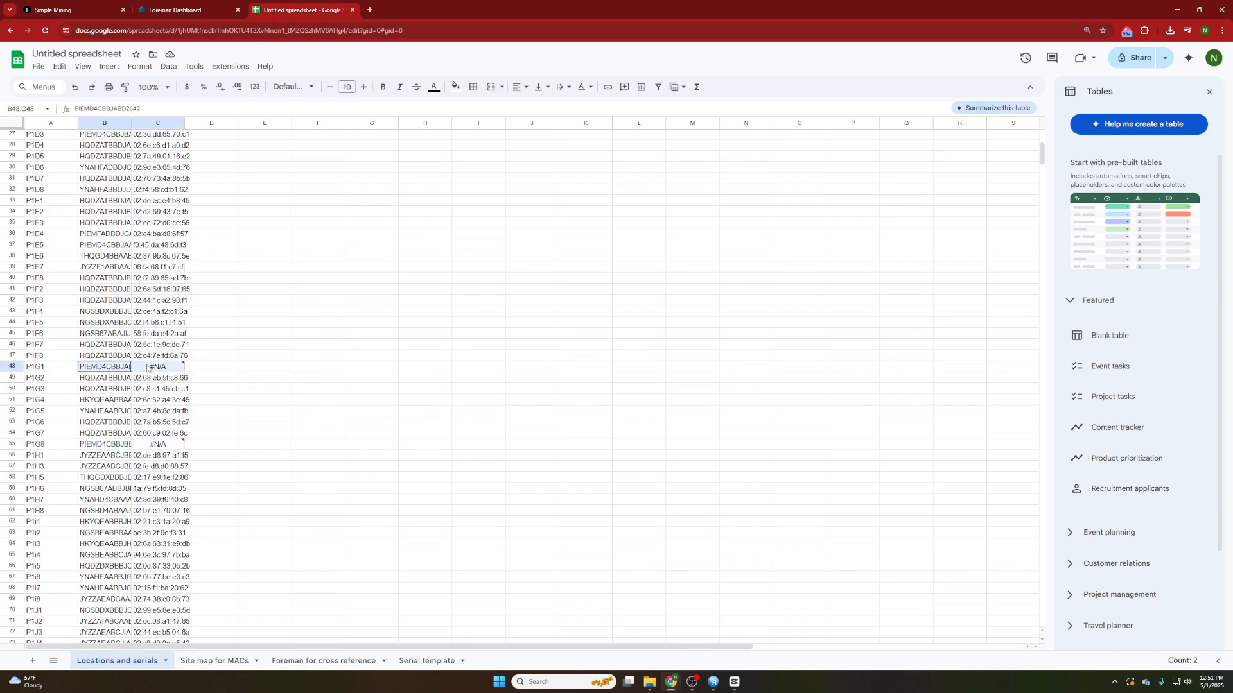
pyautogui.scroll(-15, 246, 316)
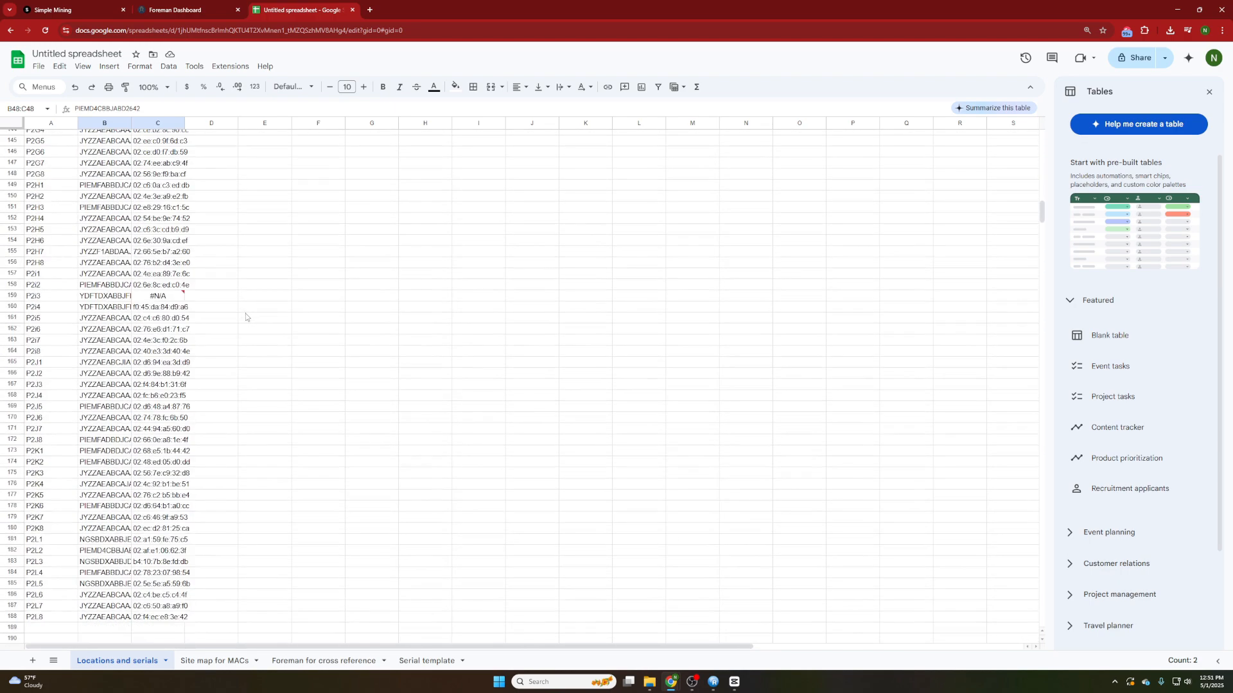
pyautogui.scroll(12, 214, 326)
pyautogui.scroll(8, 214, 325)
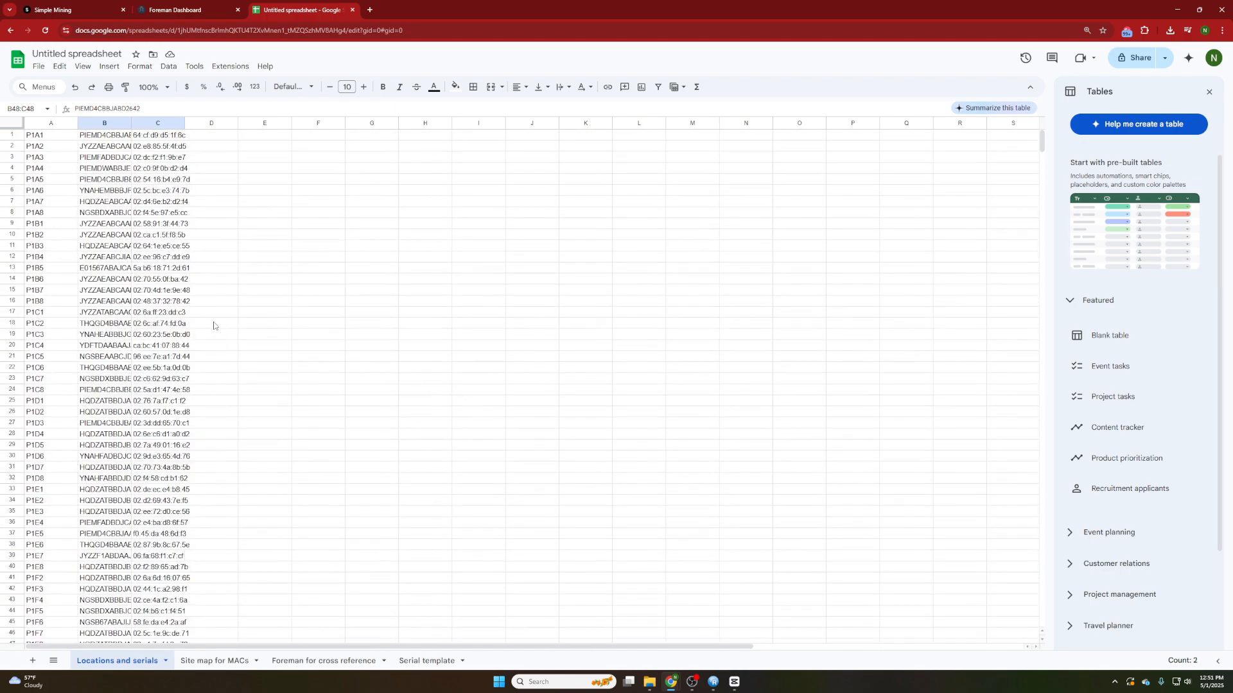
# Insert a blank row above row 1 and create a filter over columns A to C
pyautogui.rightClick(14, 136)
pyautogui.click(108, 225)
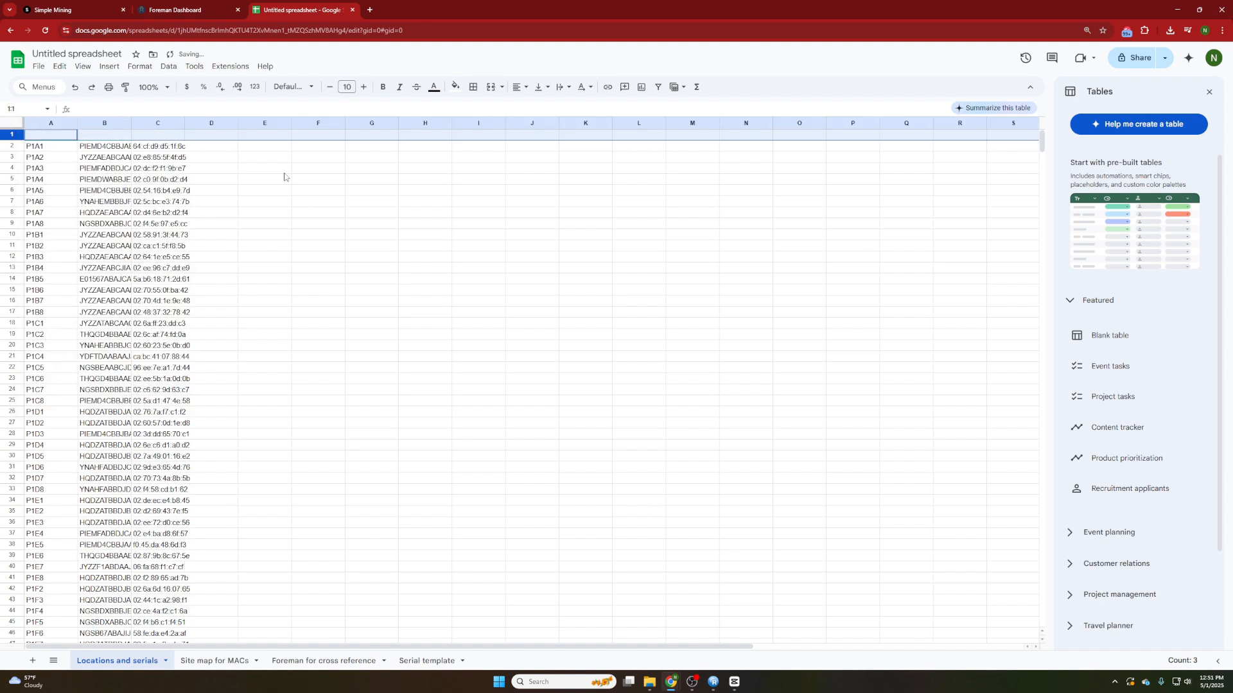
pyautogui.click(311, 168)
pyautogui.moveTo(154, 128); pyautogui.dragTo(67, 123)
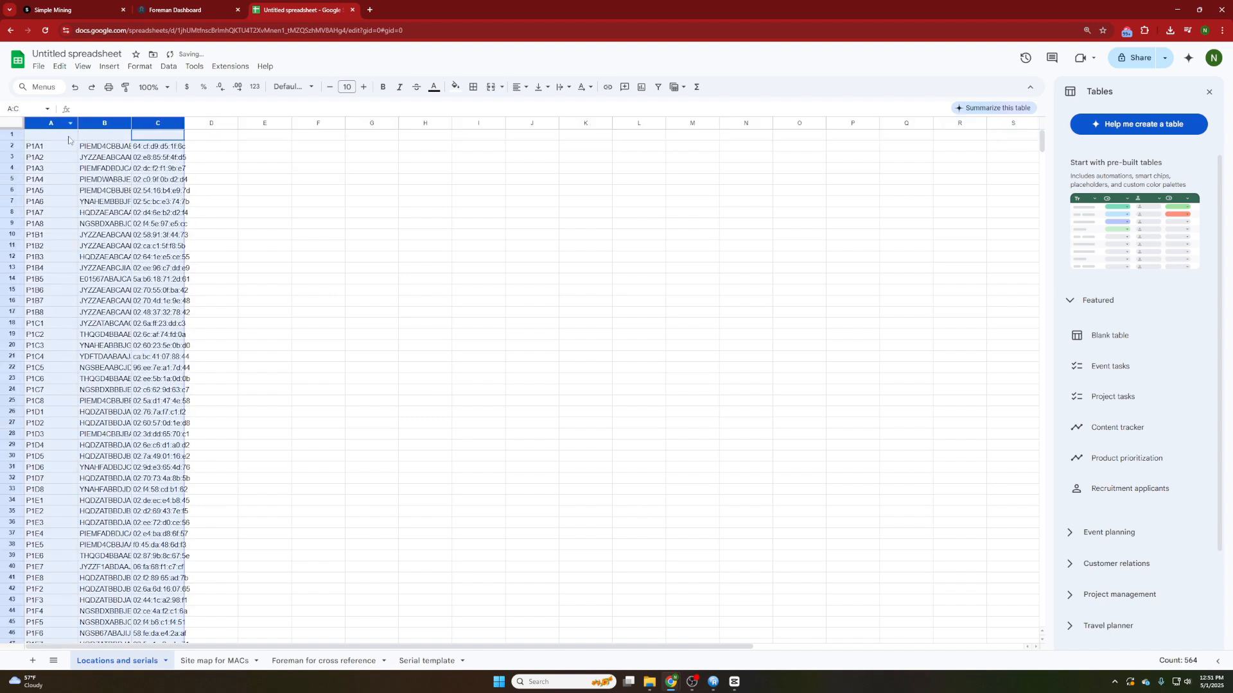
pyautogui.rightClick(68, 124)
pyautogui.click(163, 336)
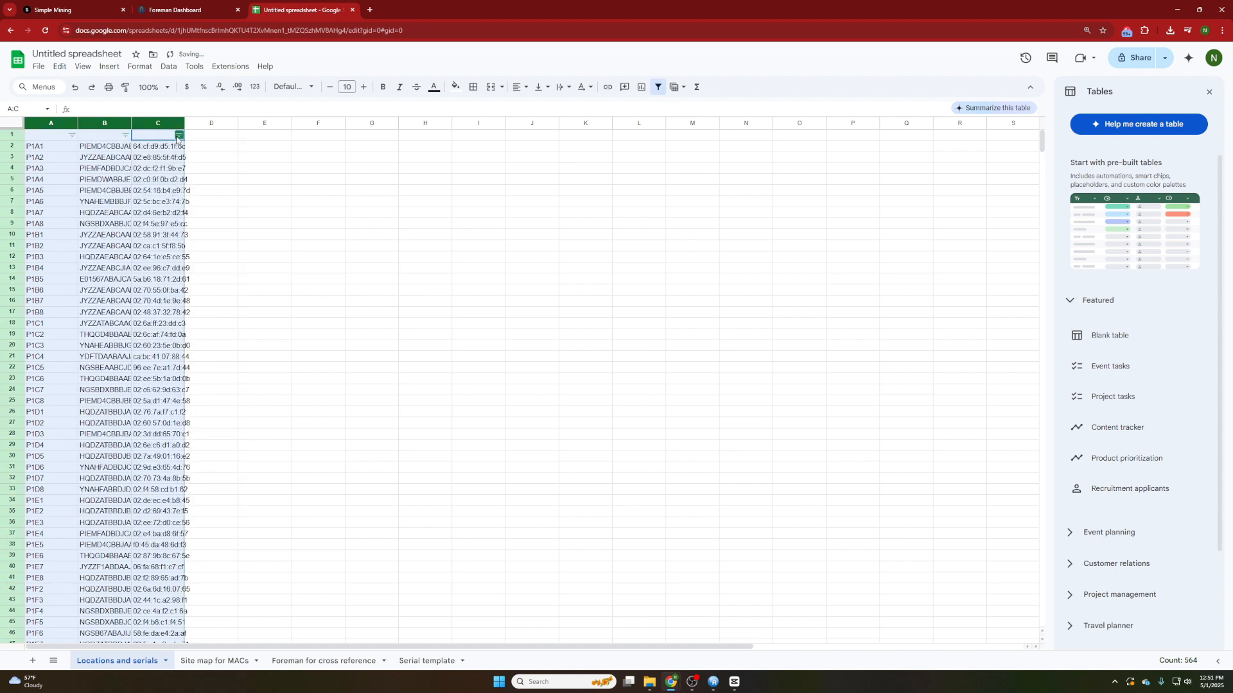
# Filter column C by values so that the #N/A entries are excluded
pyautogui.click(179, 135)
pyautogui.click(100, 296)
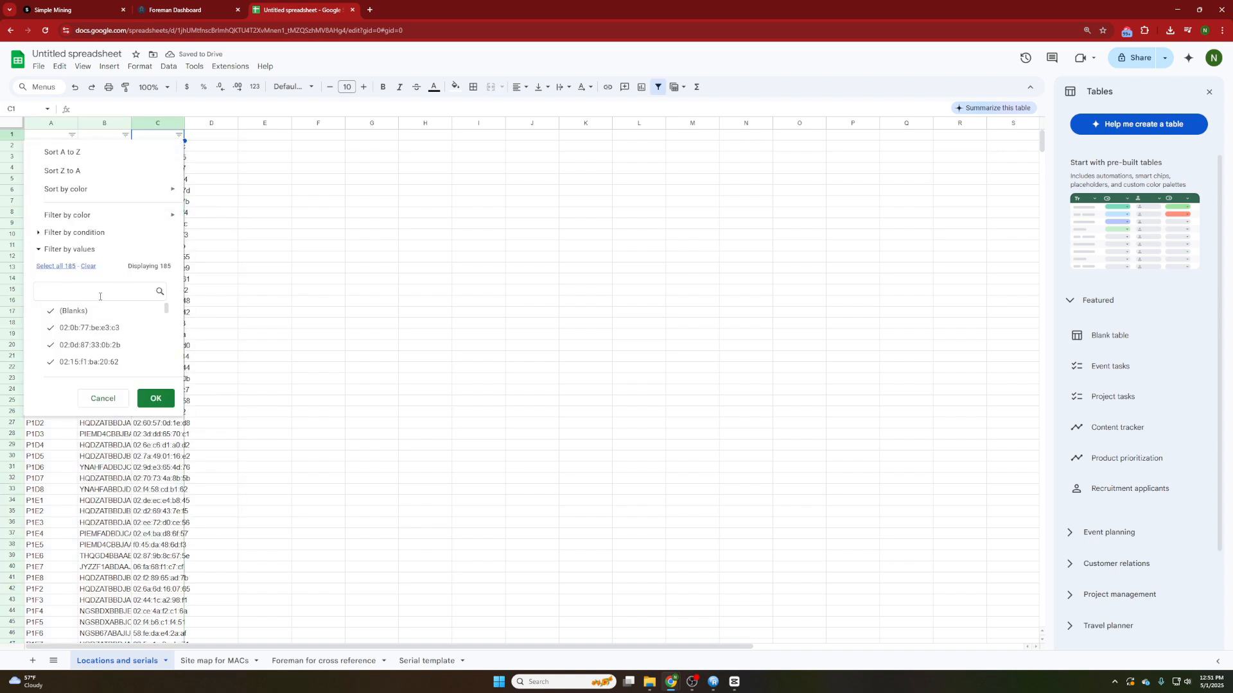
pyautogui.write('#')
pyautogui.click(96, 314)
pyautogui.click(157, 401)
pyautogui.click(318, 235)
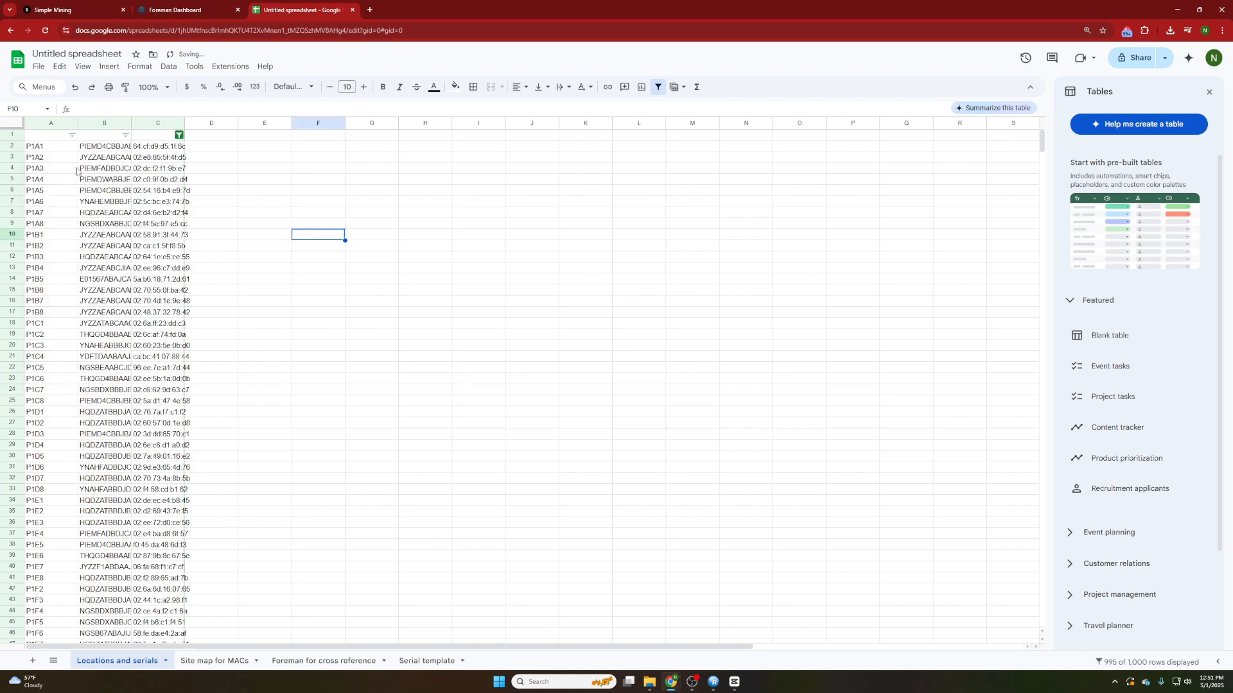
# Copy the filtered location, serial and MAC rows in A2:C189
pyautogui.click(37, 149)
pyautogui.hotkey('ctrl', 'shift', 'Right')
pyautogui.hotkey('ctrl', 'shift', 'Down')
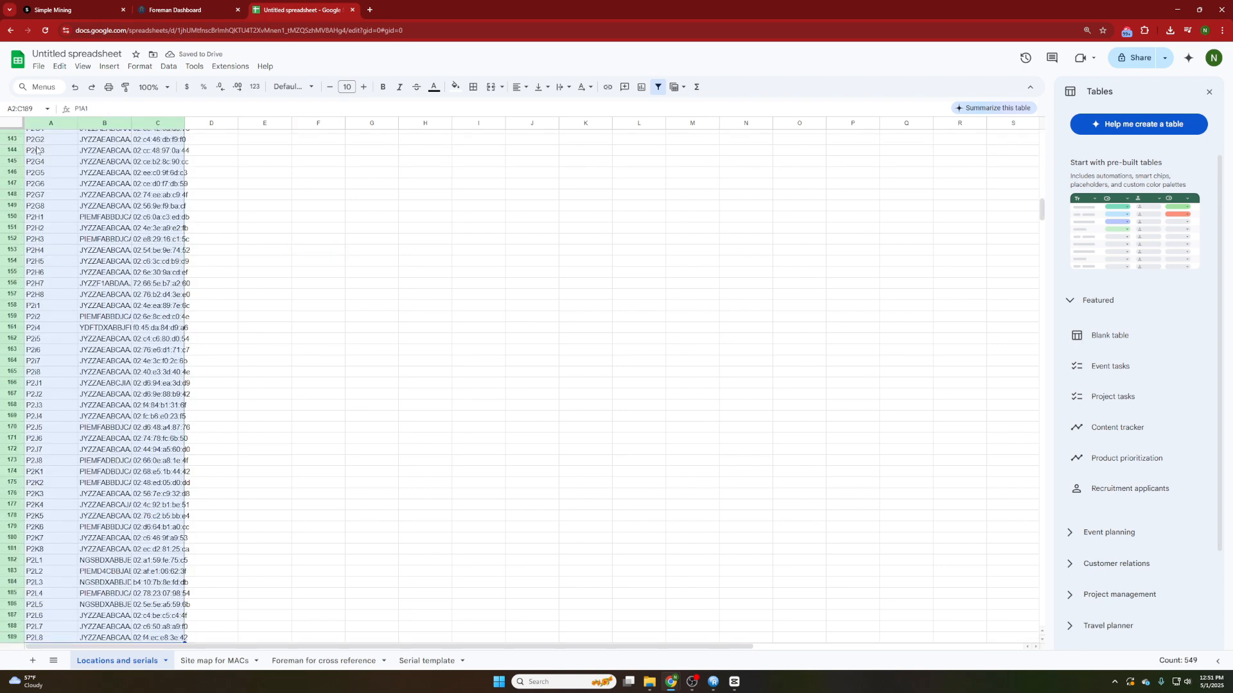
pyautogui.scroll(20, 164, 147)
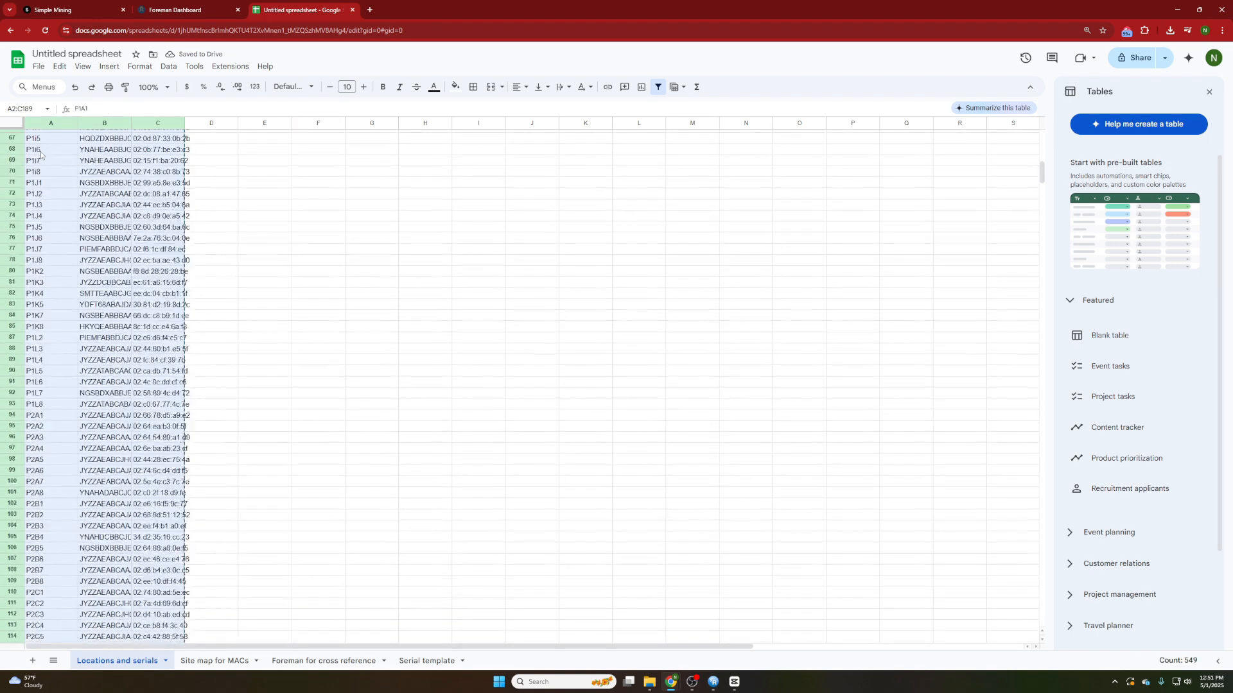
# Reset the column C filter to show all values, and check the #N/A rows P1G1 and P1G8
pyautogui.click(180, 135)
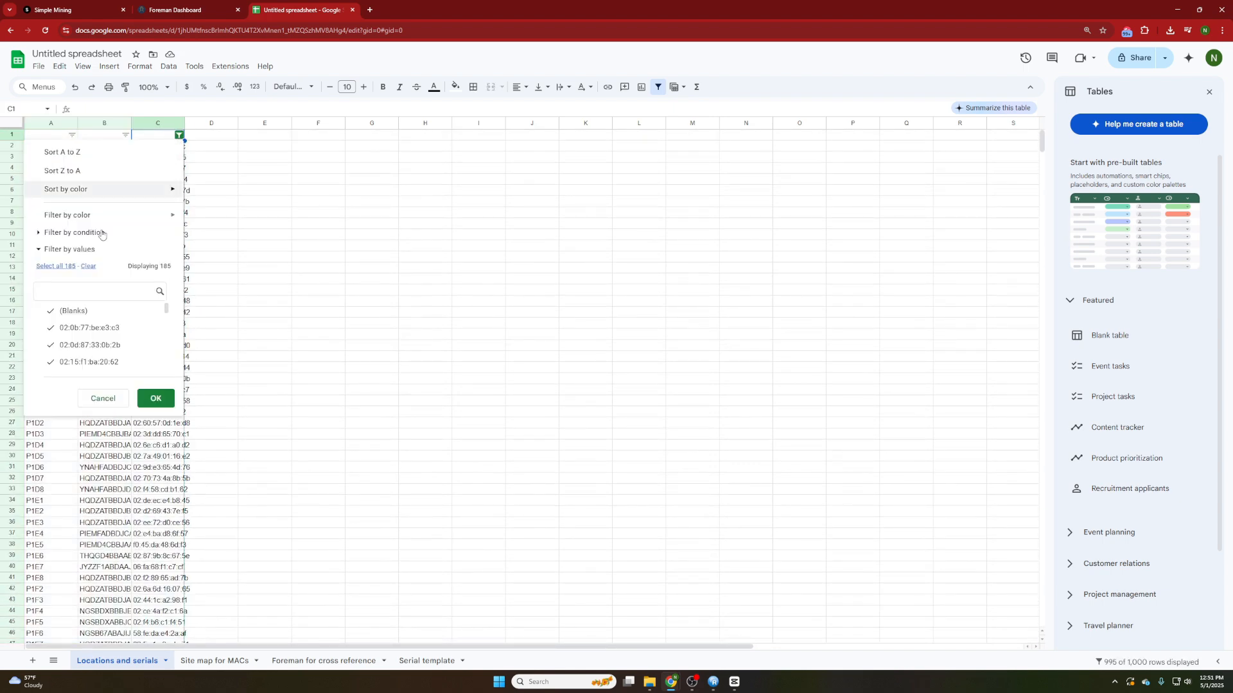
pyautogui.click(56, 265)
pyautogui.click(154, 398)
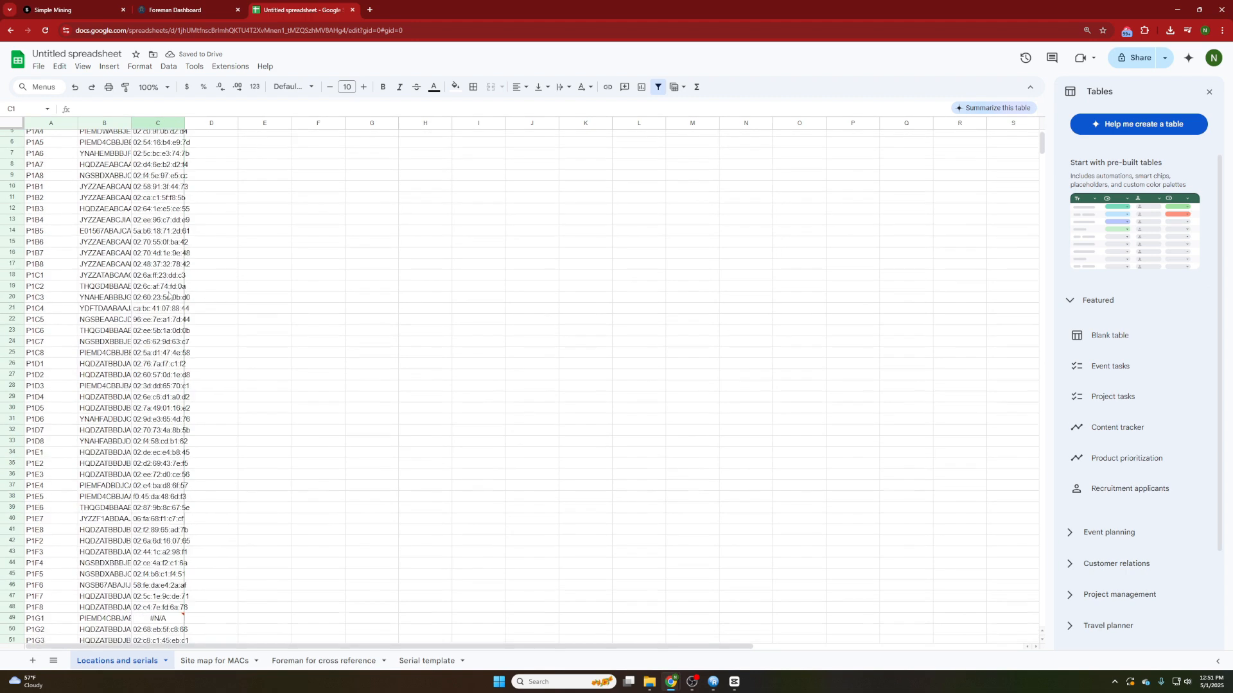
pyautogui.scroll(-5, 169, 294)
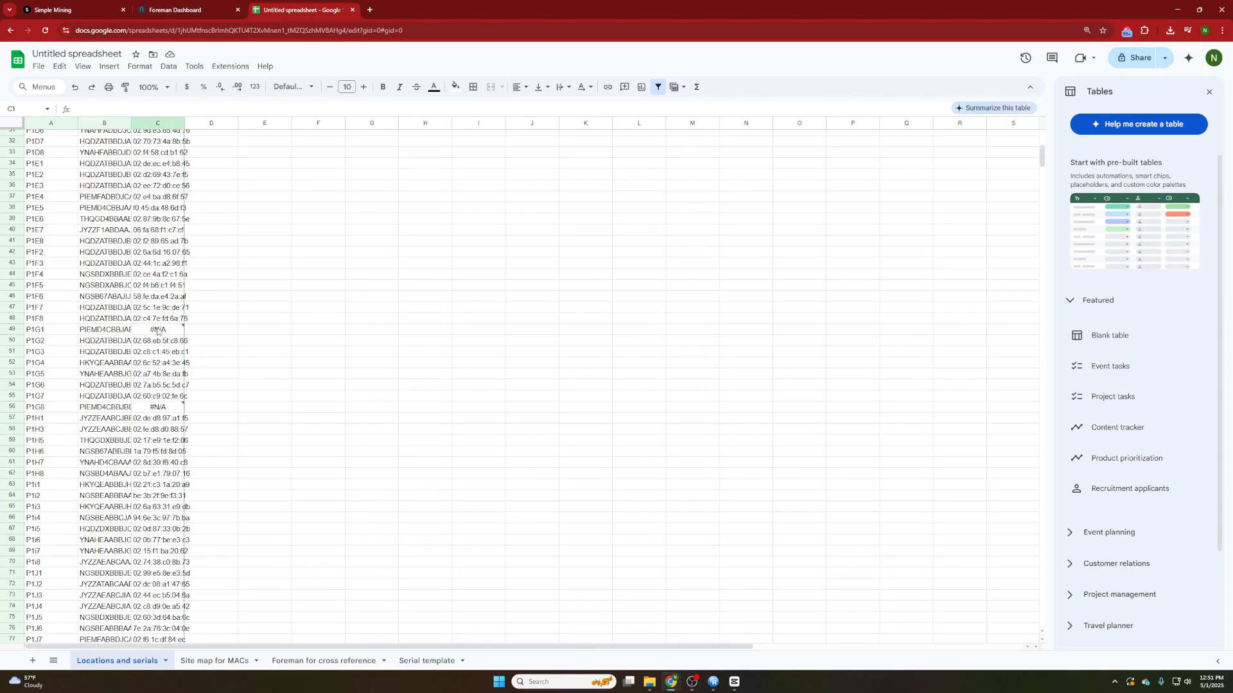
pyautogui.click(157, 407)
pyautogui.scroll(5, 165, 192)
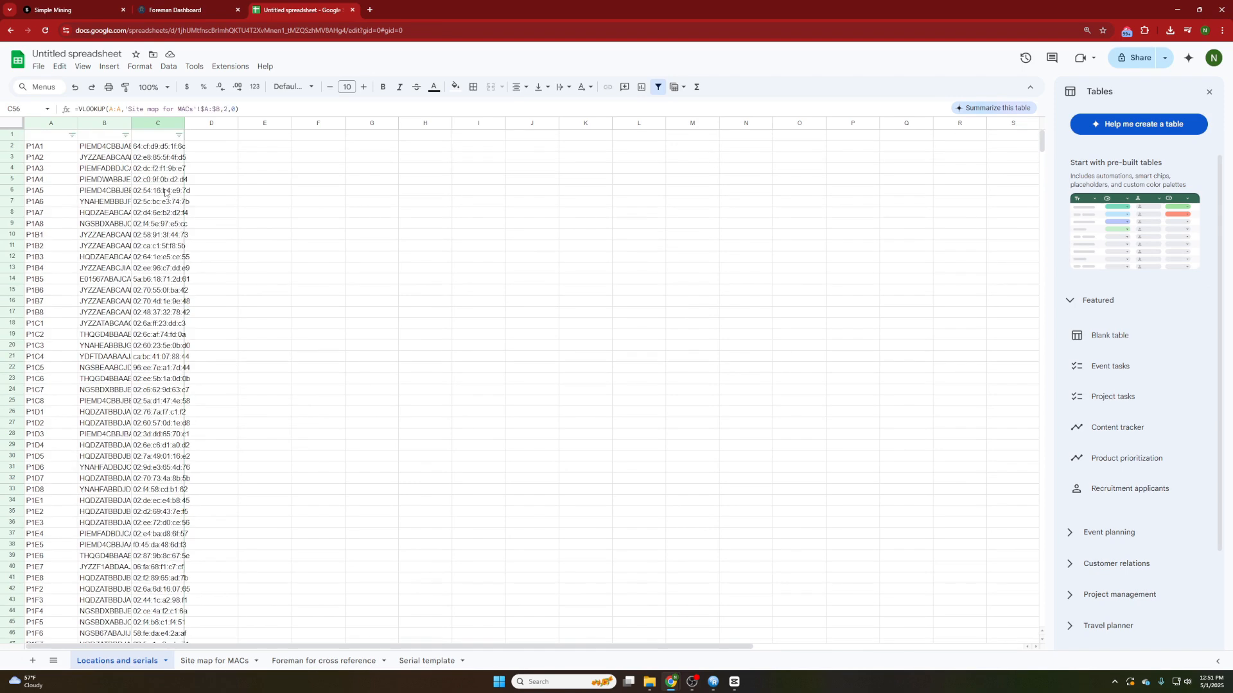
# Clear the contents of columns A to C, paste the copied rows starting at A1, and review the pasted list
pyautogui.moveTo(148, 126); pyautogui.dragTo(51, 126)
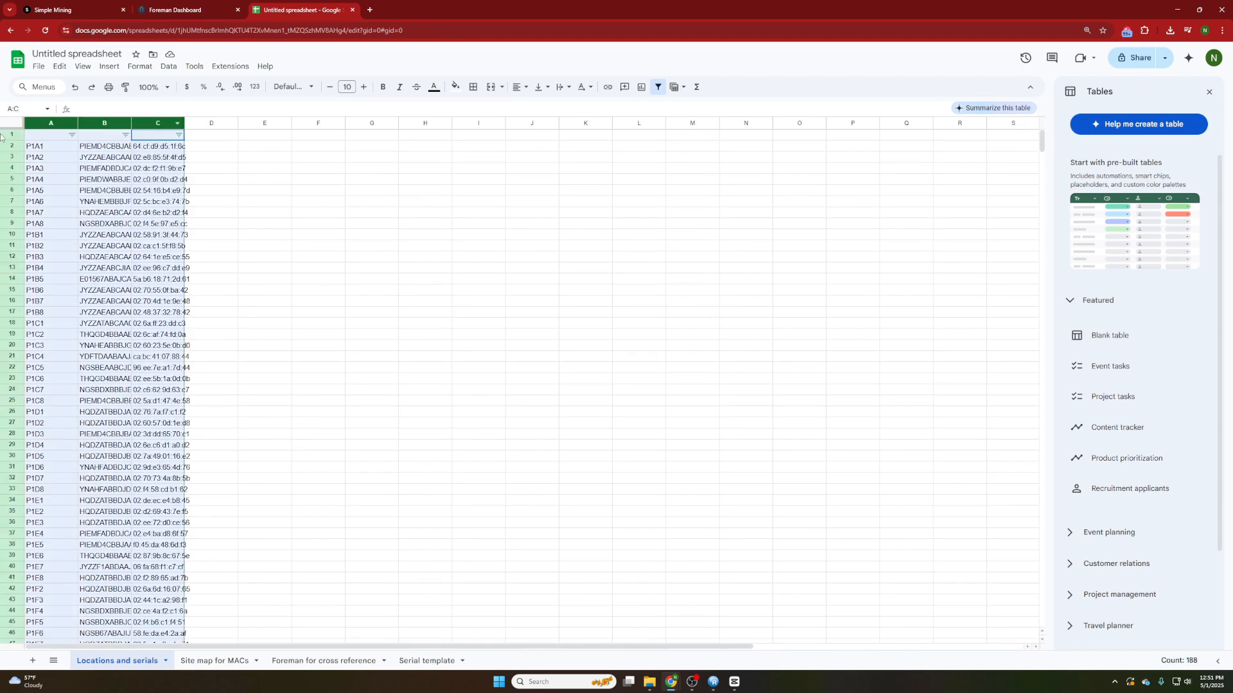
pyautogui.press('Delete')
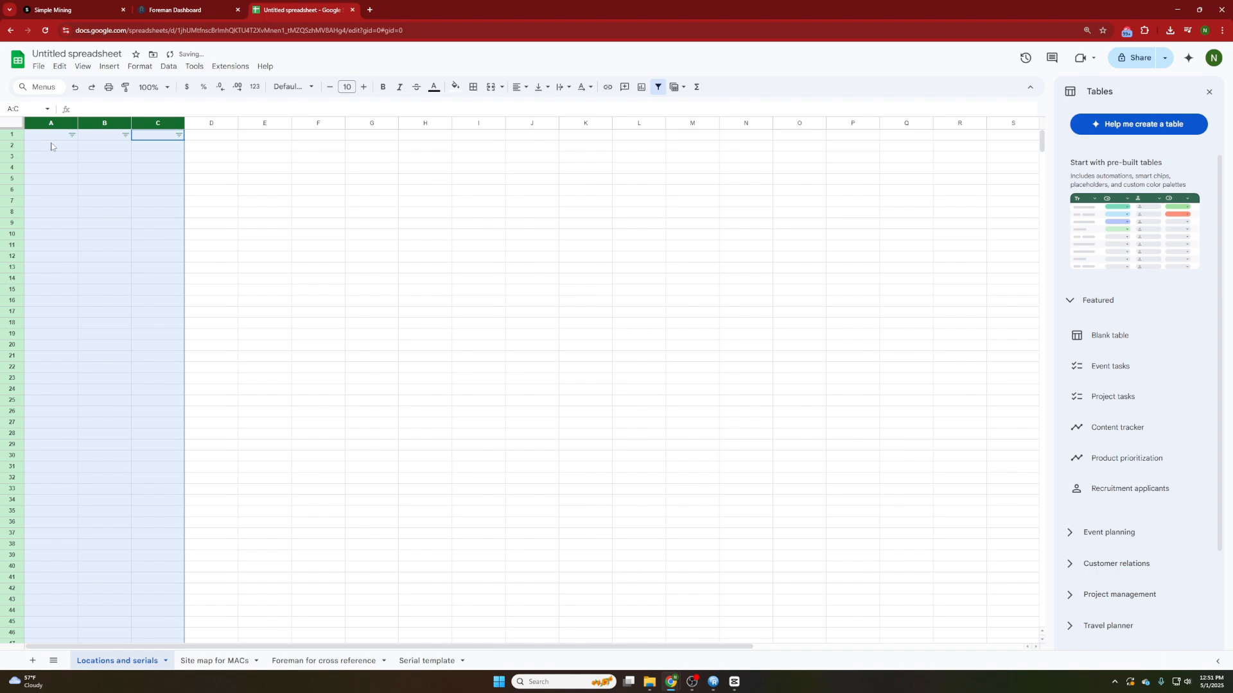
pyautogui.click(56, 139)
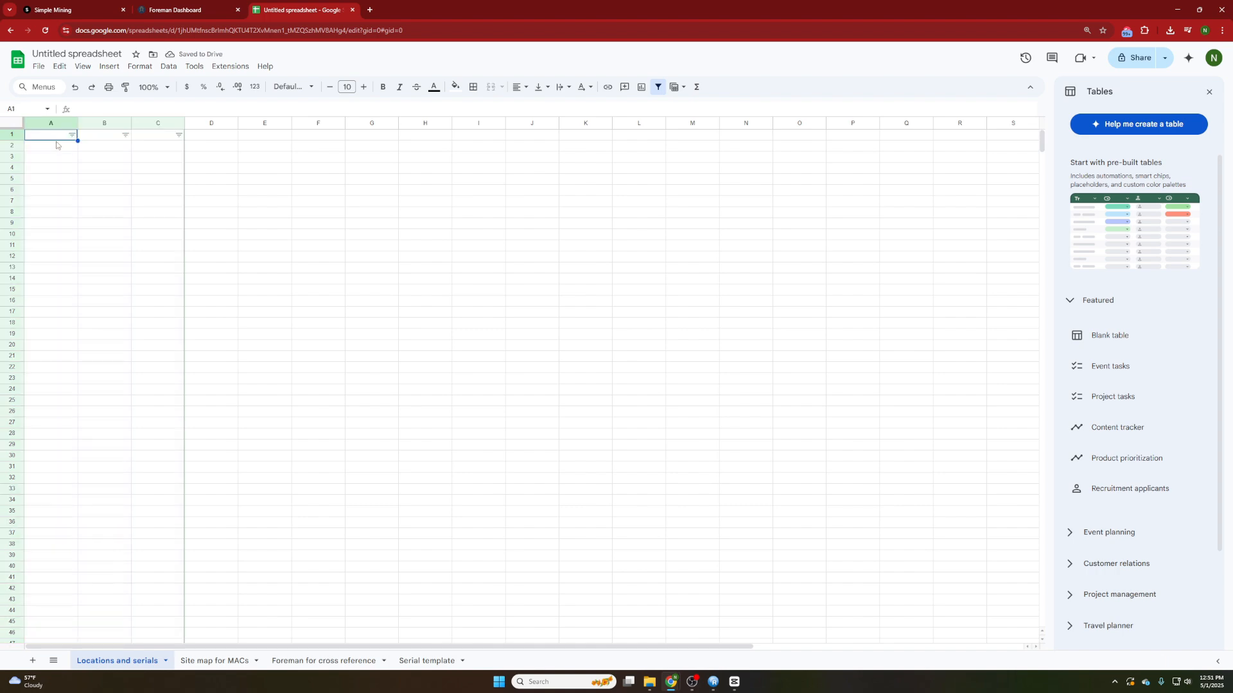
pyautogui.hotkey('ctrl', 'v')
pyautogui.scroll(-20, 160, 257)
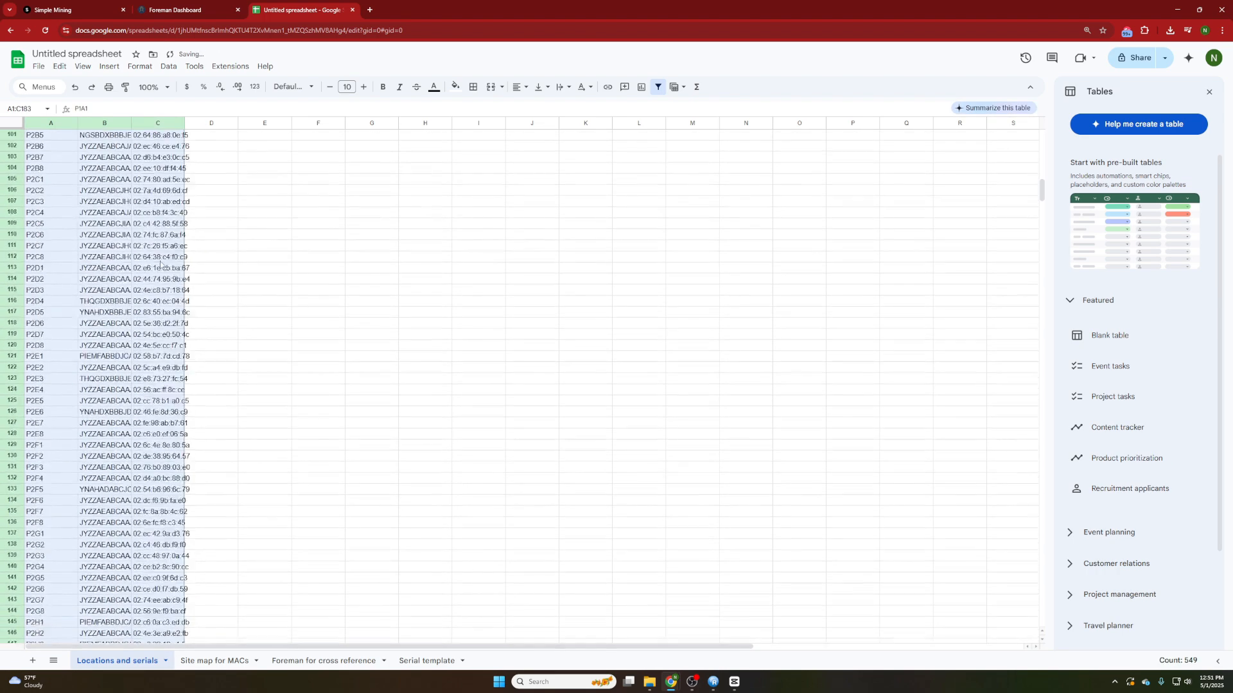
pyautogui.click(283, 299)
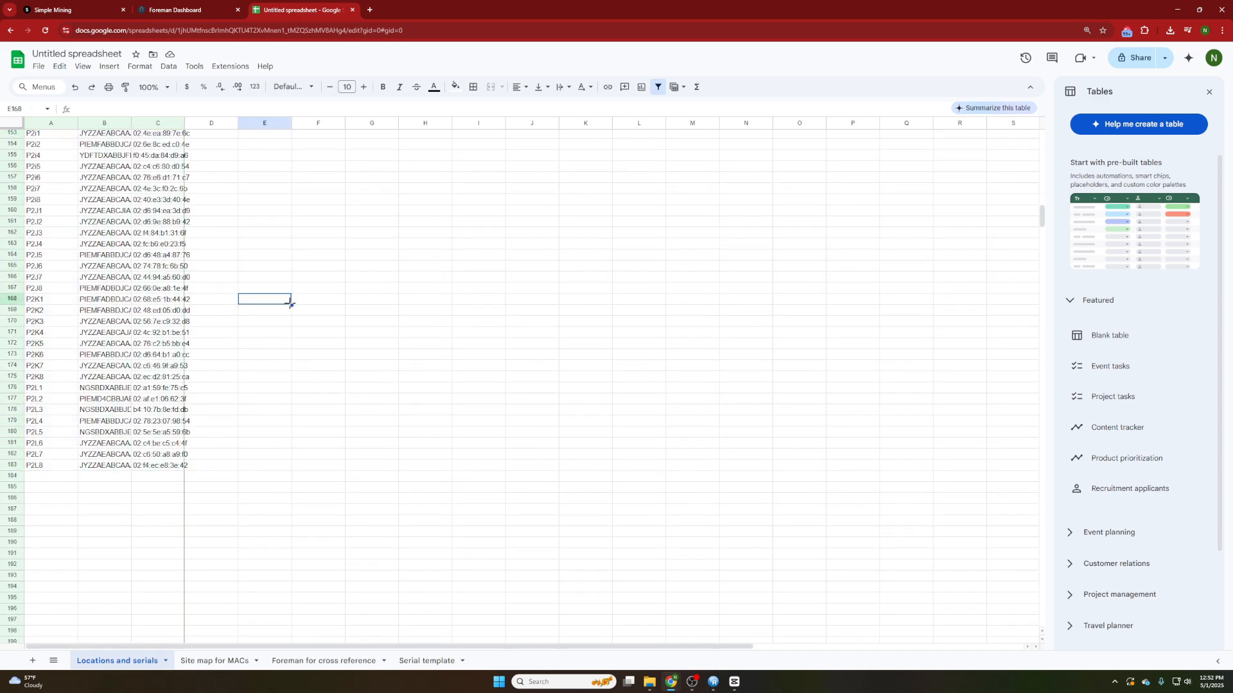
pyautogui.scroll(17, 290, 304)
pyautogui.scroll(8, 290, 307)
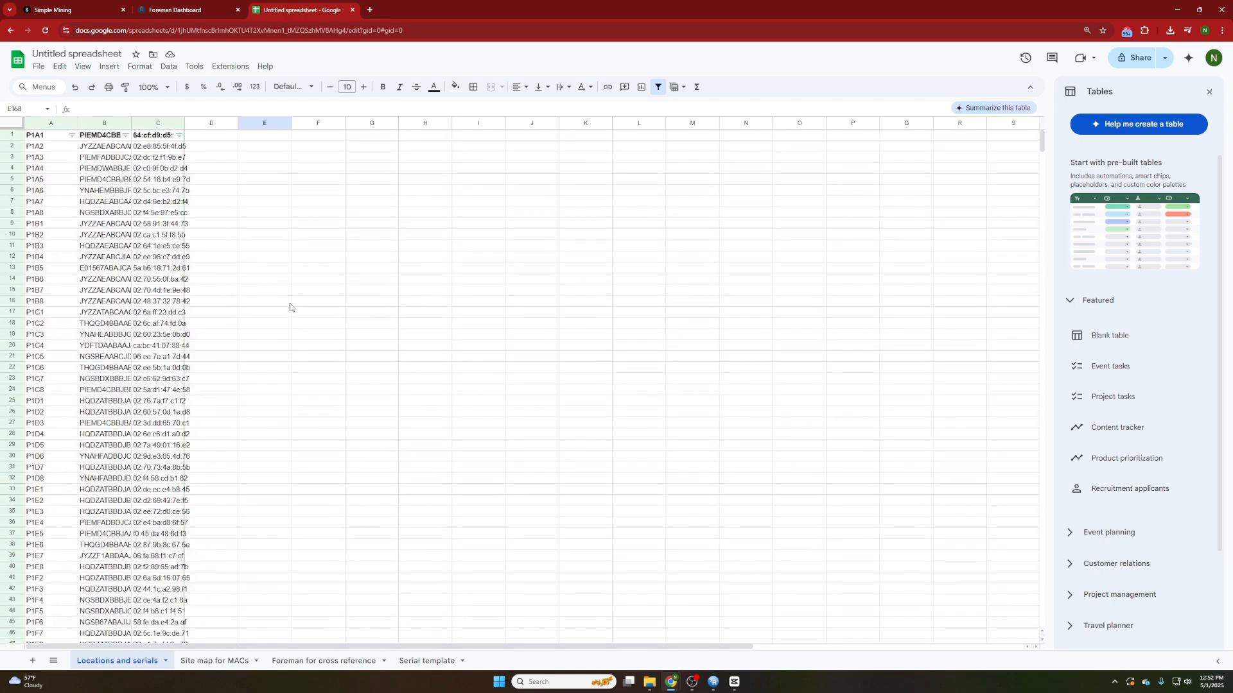
# Switch to the Foreman dashboard and download the full miners list for Site #1 as a CSV
pyautogui.click(344, 663)
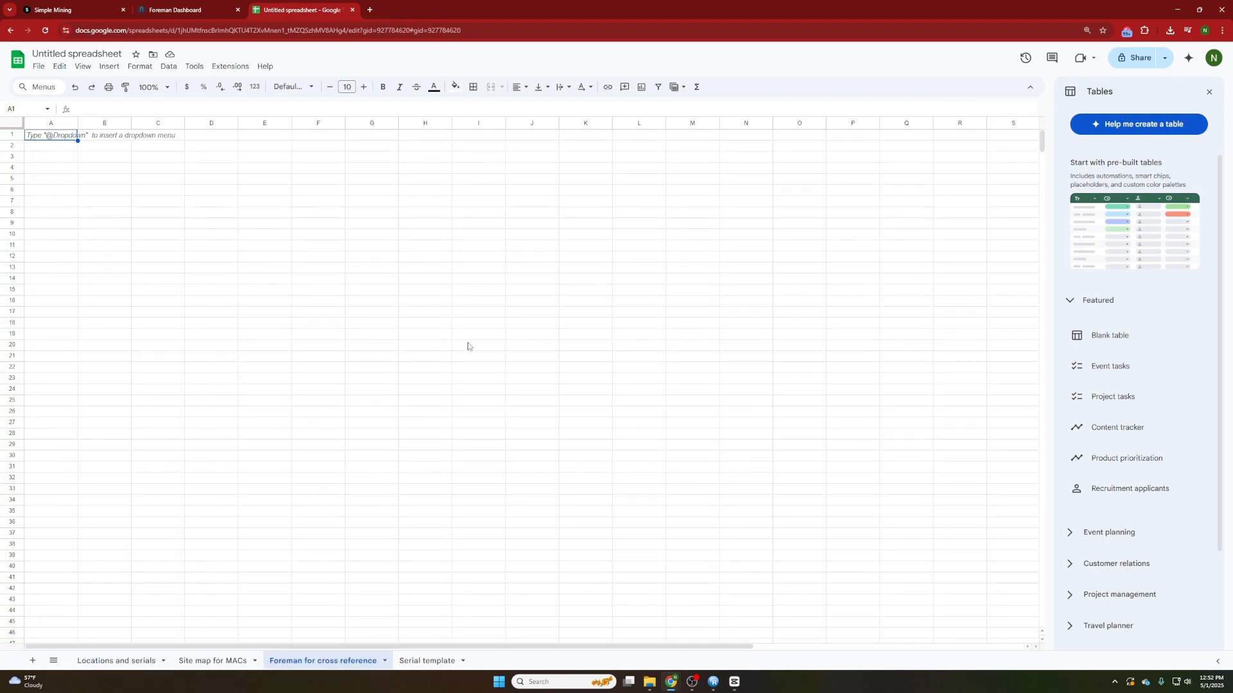
pyautogui.click(233, 4)
pyautogui.click(523, 461)
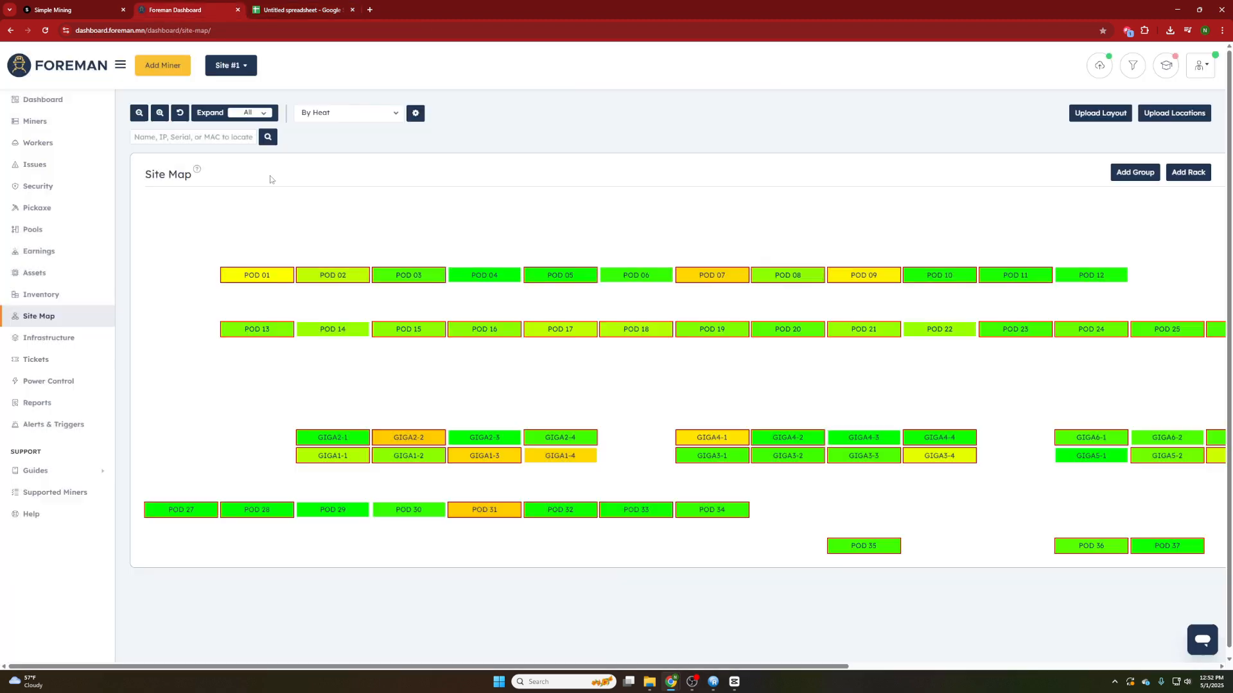
pyautogui.click(80, 122)
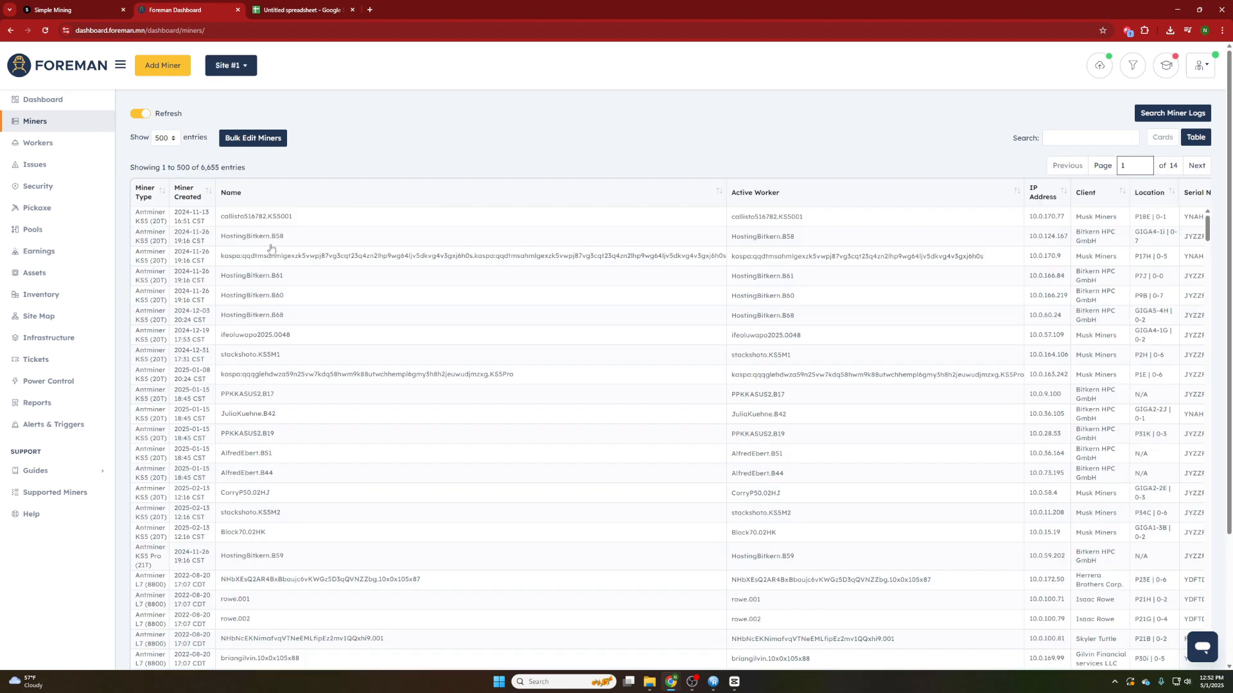
pyautogui.scroll(-10, 409, 235)
pyautogui.click(166, 633)
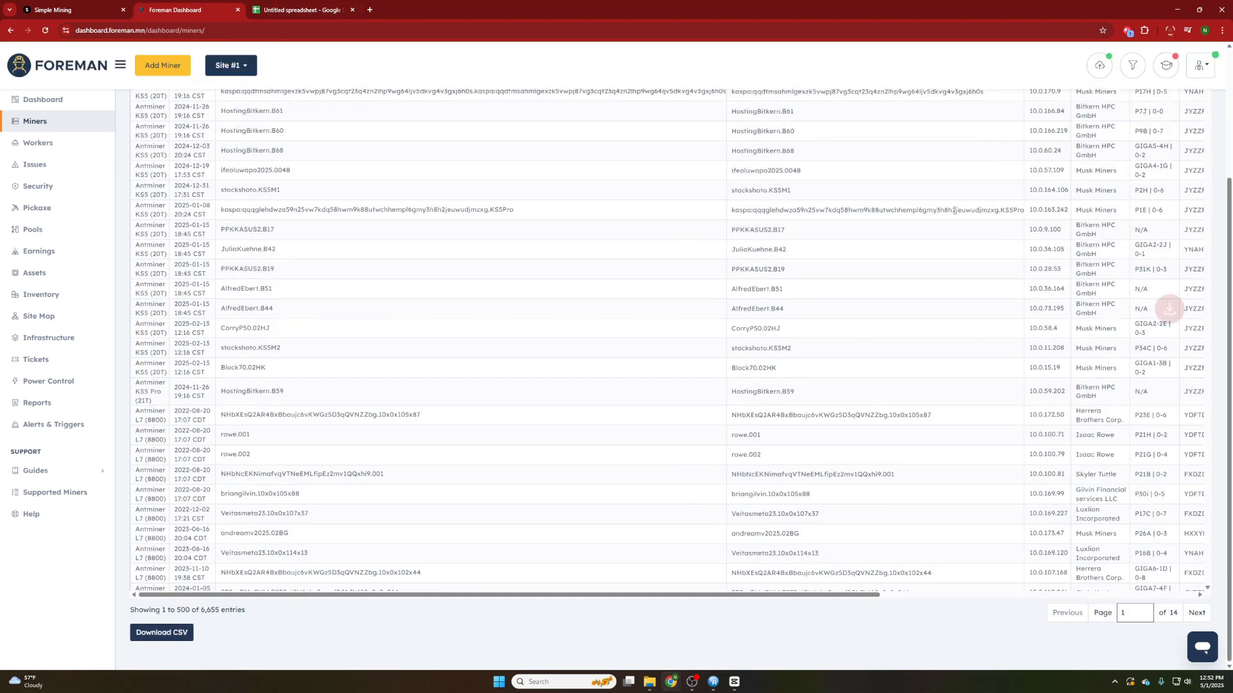
pyautogui.click(1170, 30)
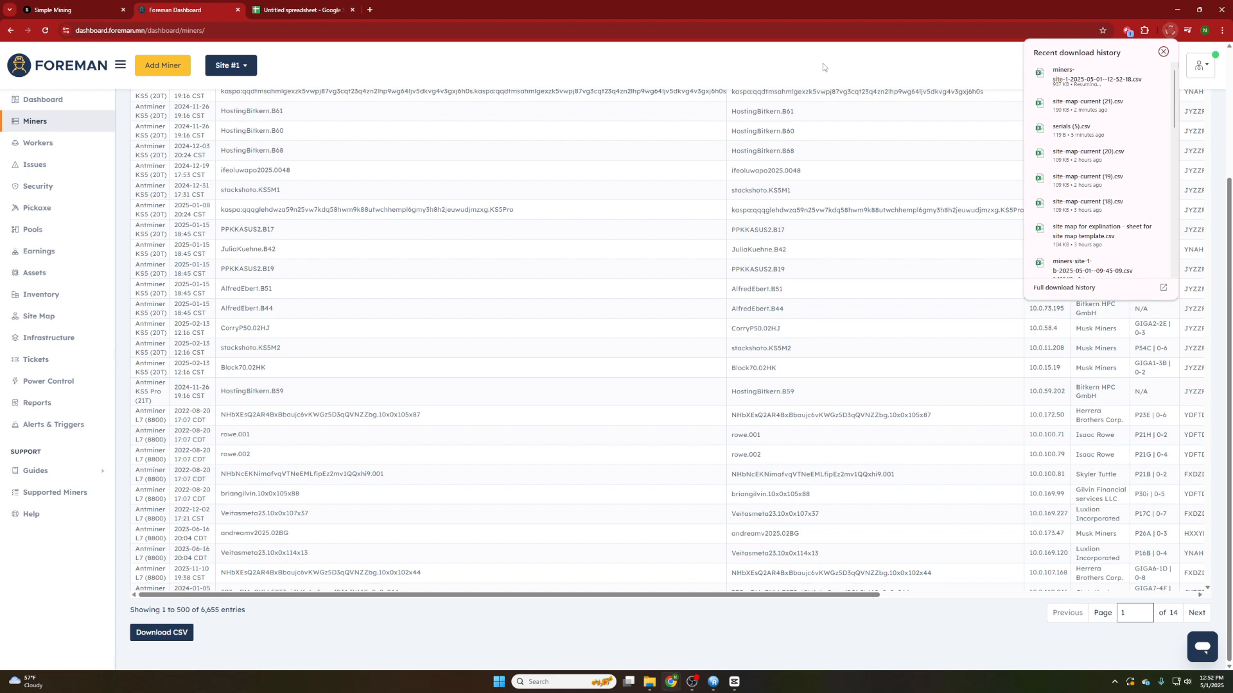
pyautogui.hotkey('ctrl', 'Tab')
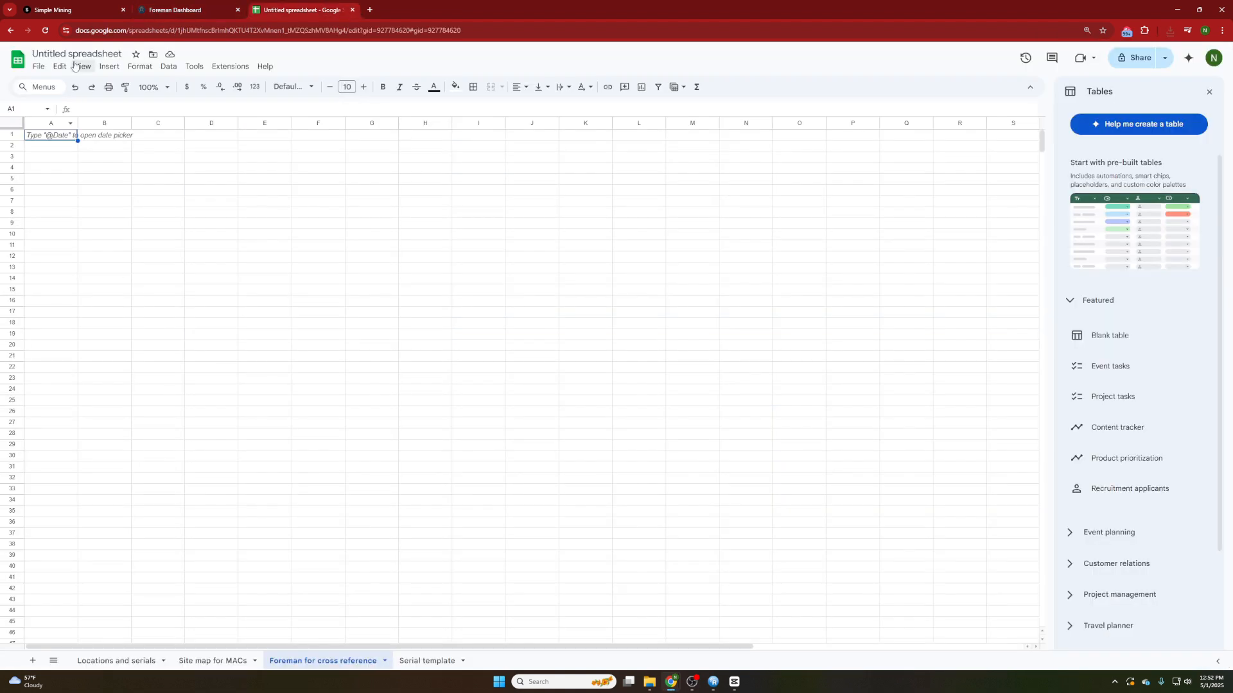
pyautogui.click(39, 66)
pyautogui.click(109, 119)
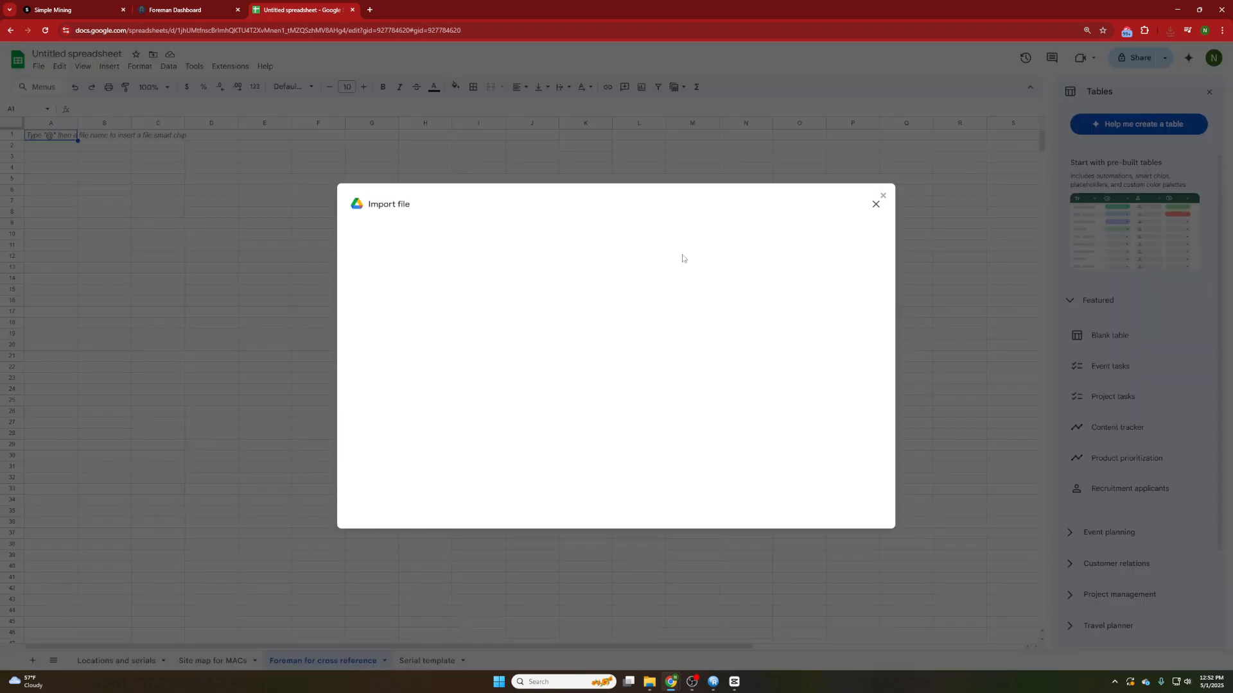
pyautogui.click(589, 236)
pyautogui.click(591, 424)
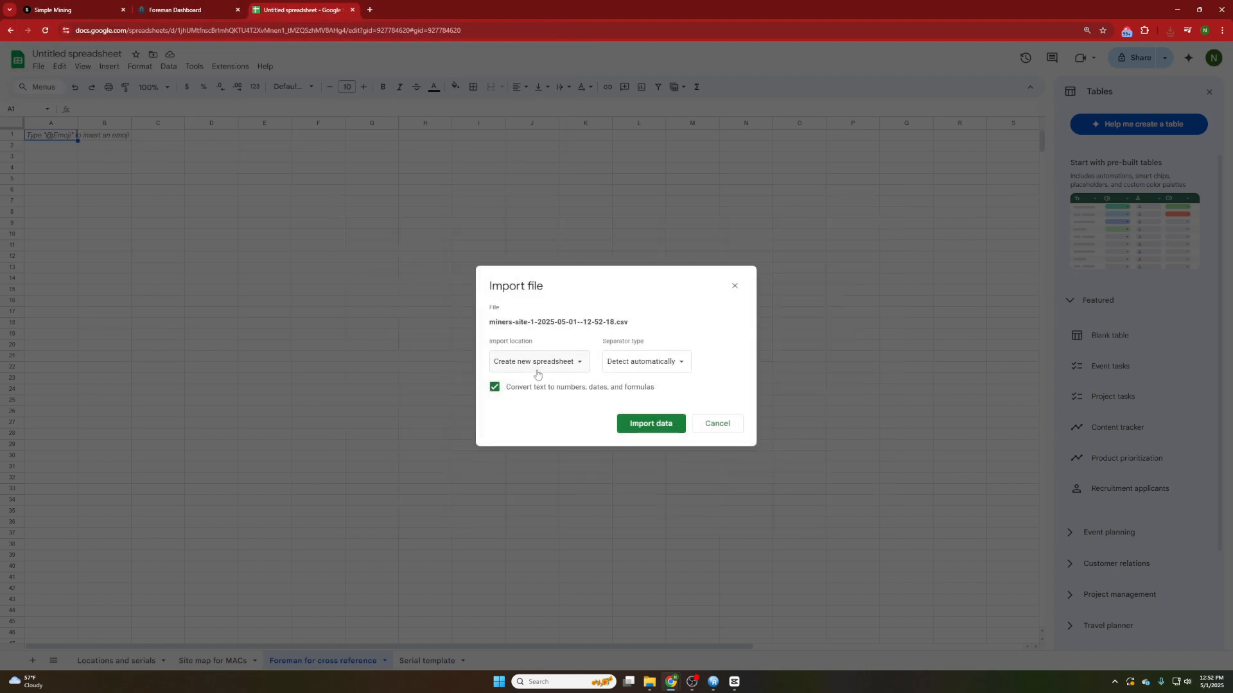
pyautogui.click(536, 364)
pyautogui.click(533, 427)
pyautogui.click(660, 424)
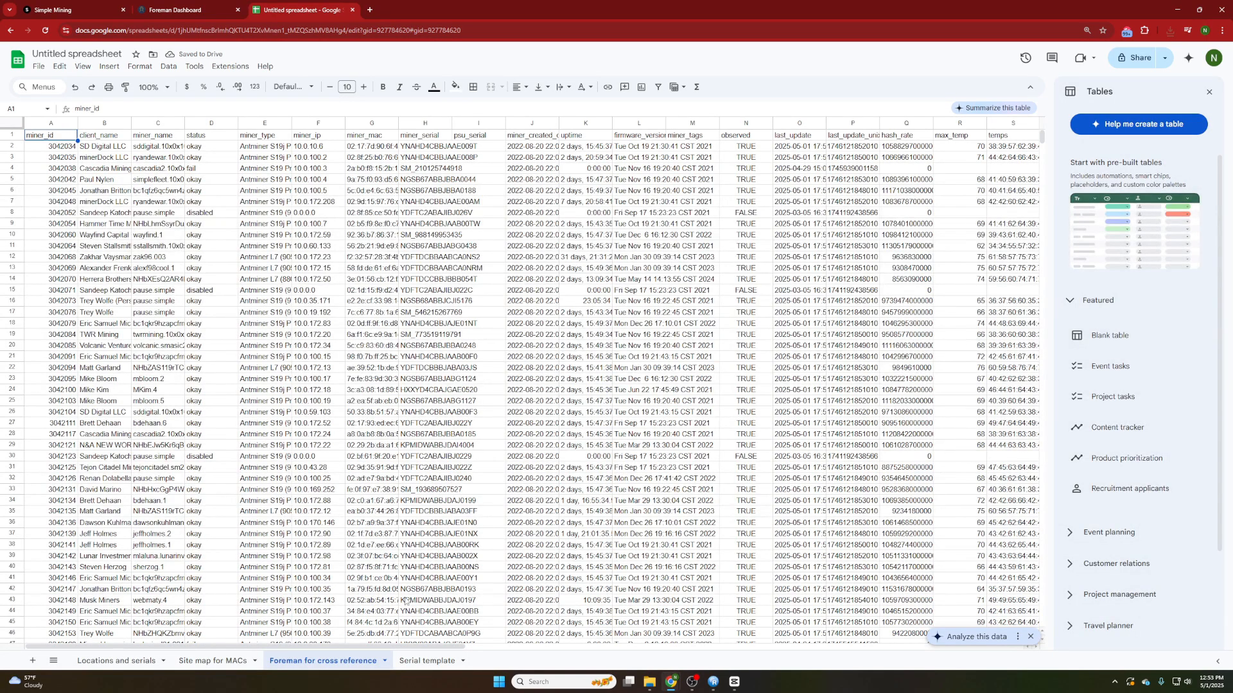
# Open Google Sheets in a new browser tab, search for serial, and open the Serial Template spreadsheet
pyautogui.click(436, 664)
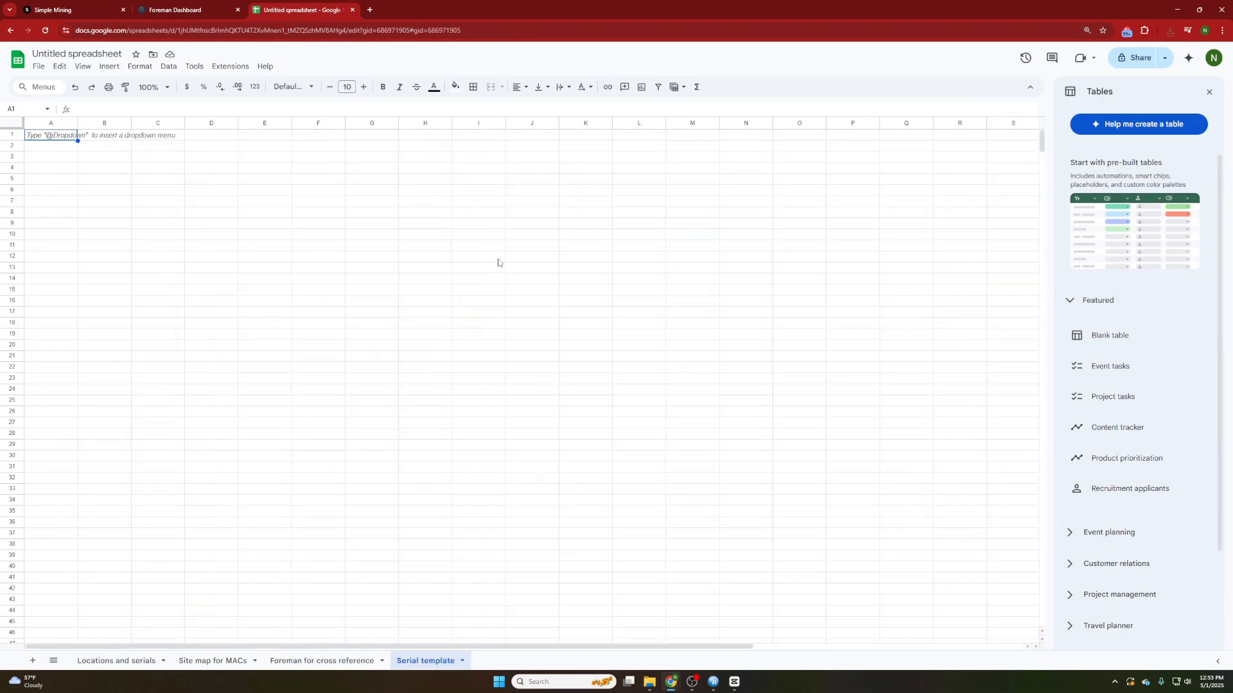
pyautogui.click(370, 9)
pyautogui.click(181, 47)
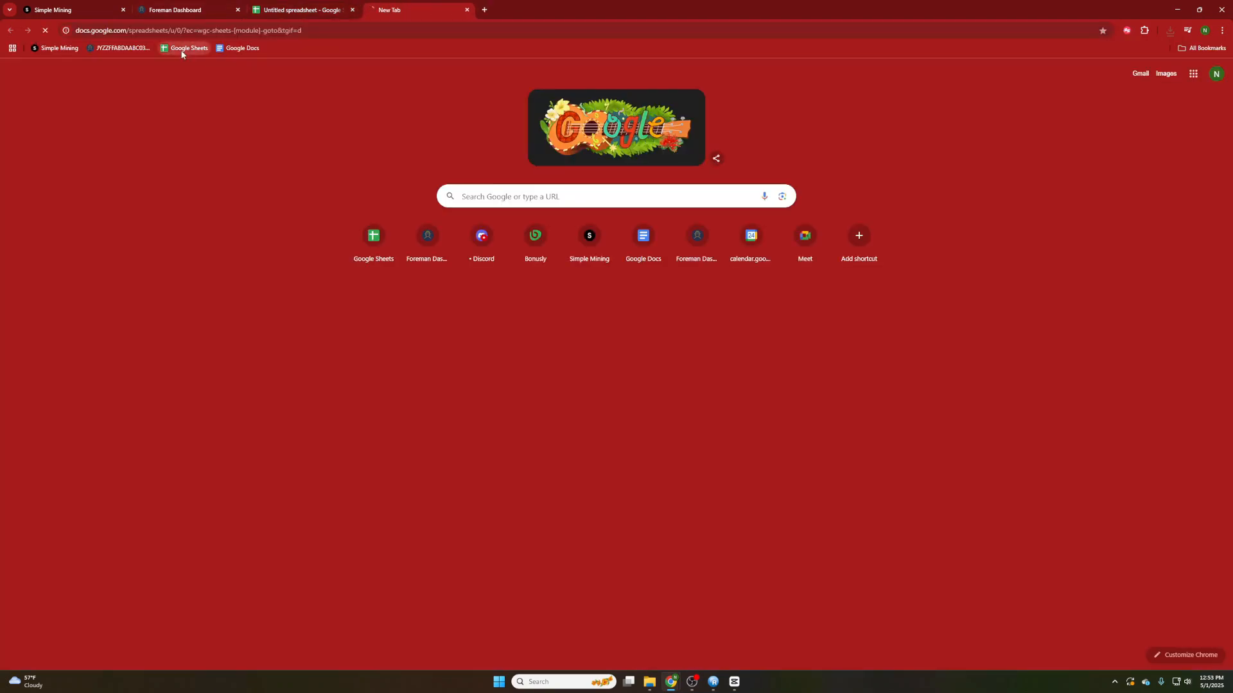
pyautogui.click(517, 59)
pyautogui.write('s')
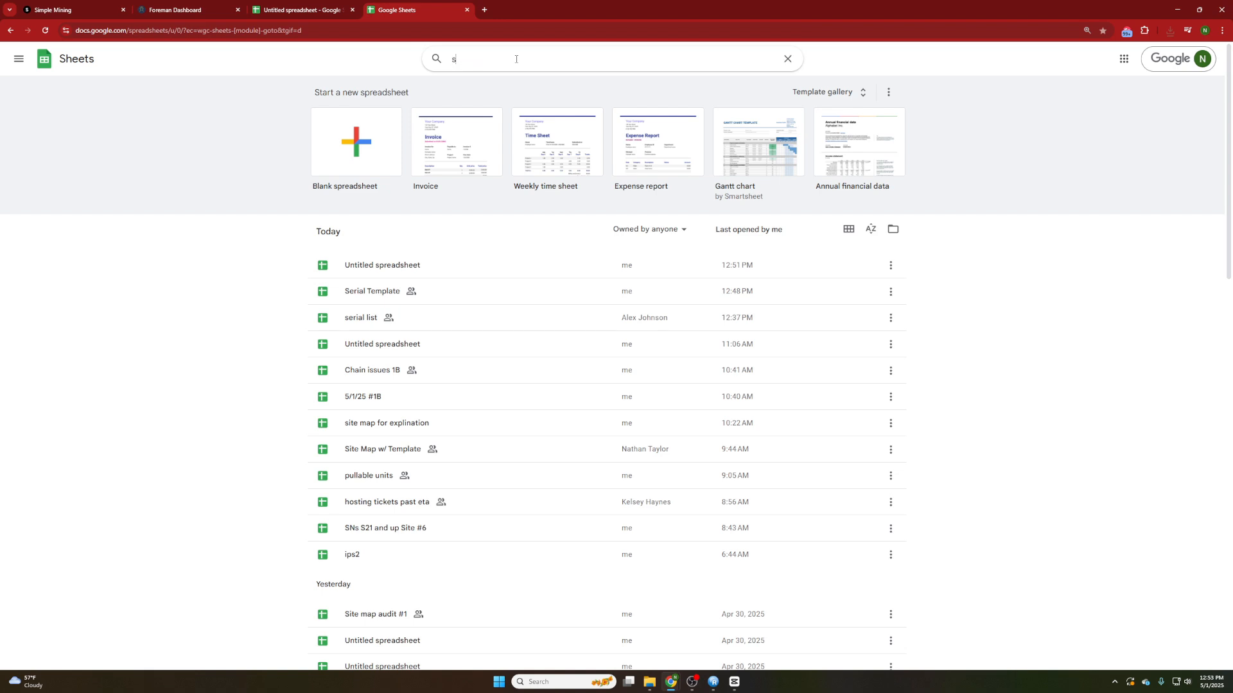
pyautogui.write('erial')
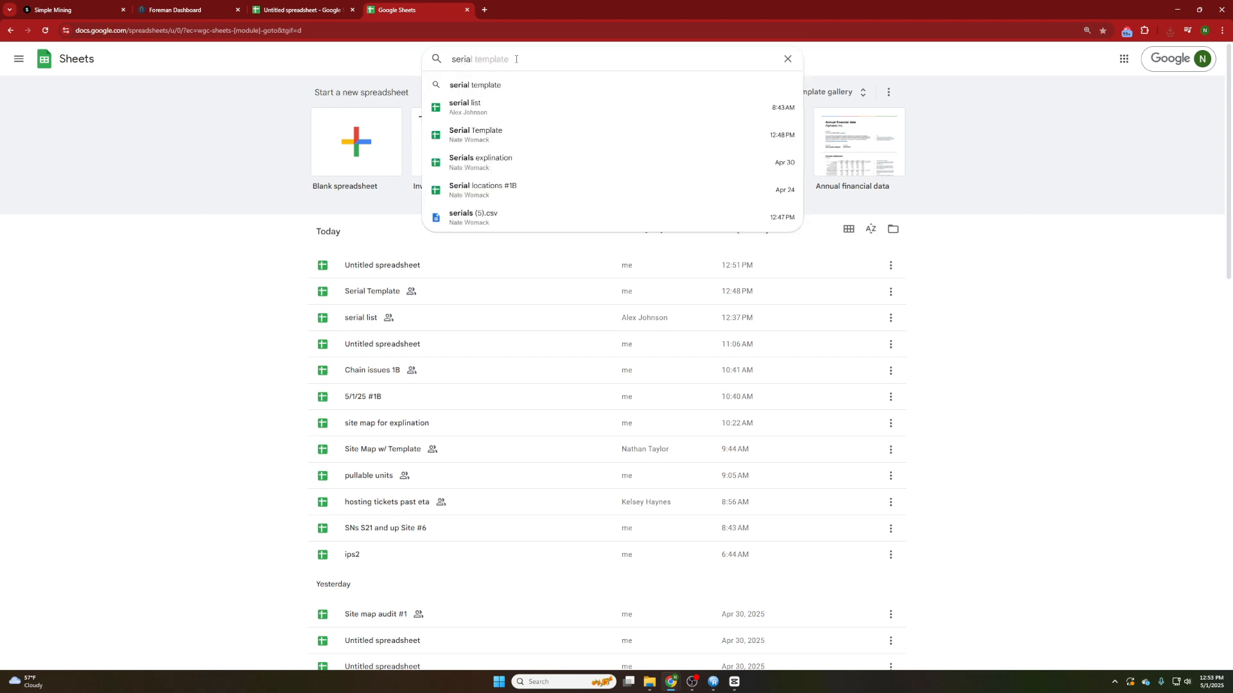
pyautogui.click(500, 132)
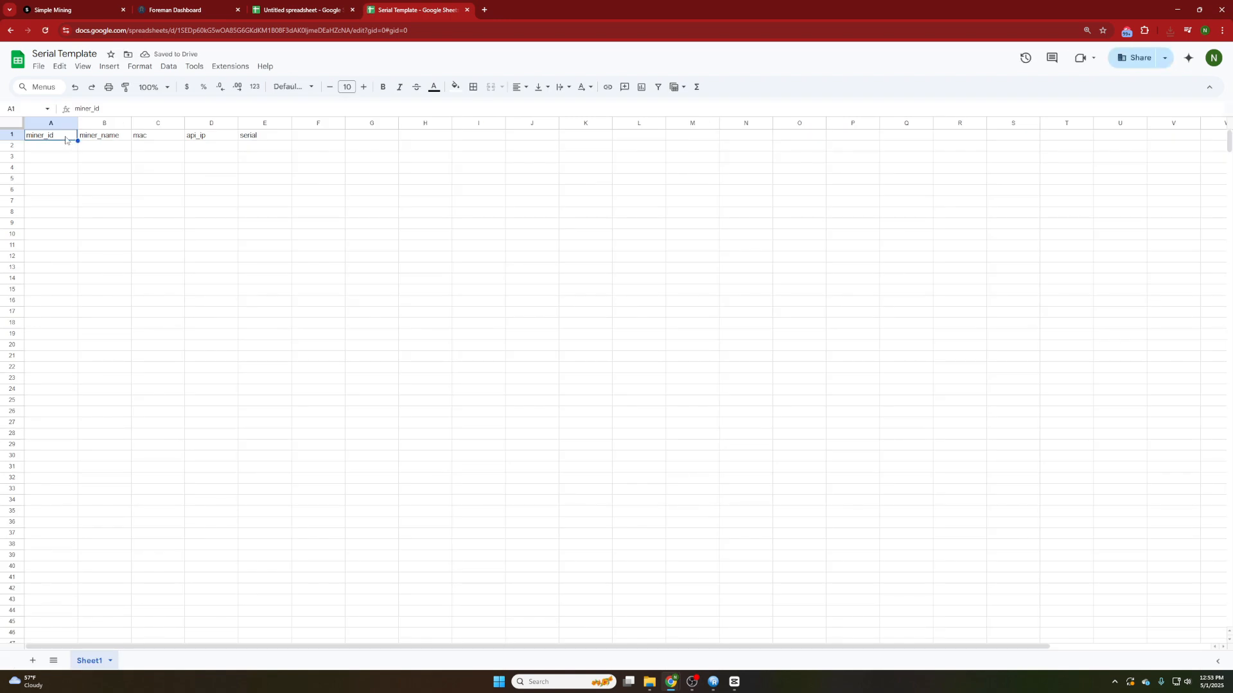
# Copy the header row miner_id to serial and paste it at A1 of the untitled spreadsheet's Serial template sheet
pyautogui.hotkey('ctrl', 'shift', 'Right')
pyautogui.hotkey('ctrl', 'c')
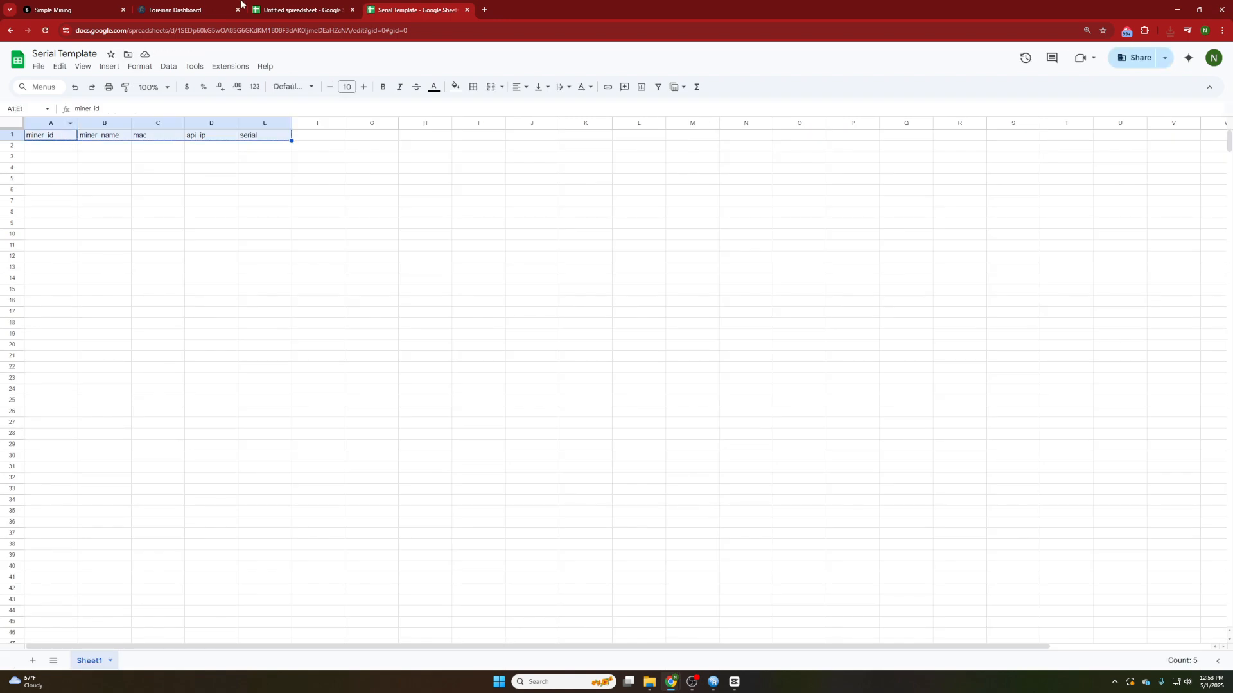
pyautogui.click(282, 10)
pyautogui.hotkey('ctrl', 'v')
pyautogui.click(158, 199)
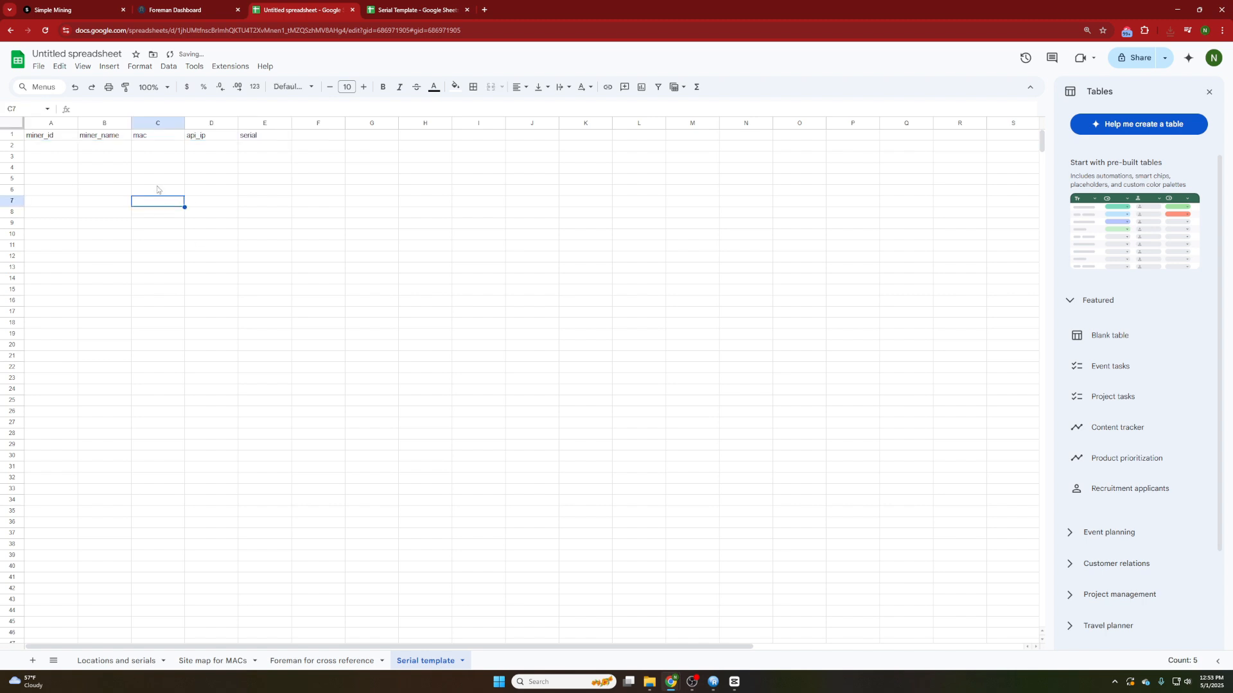
pyautogui.click(157, 148)
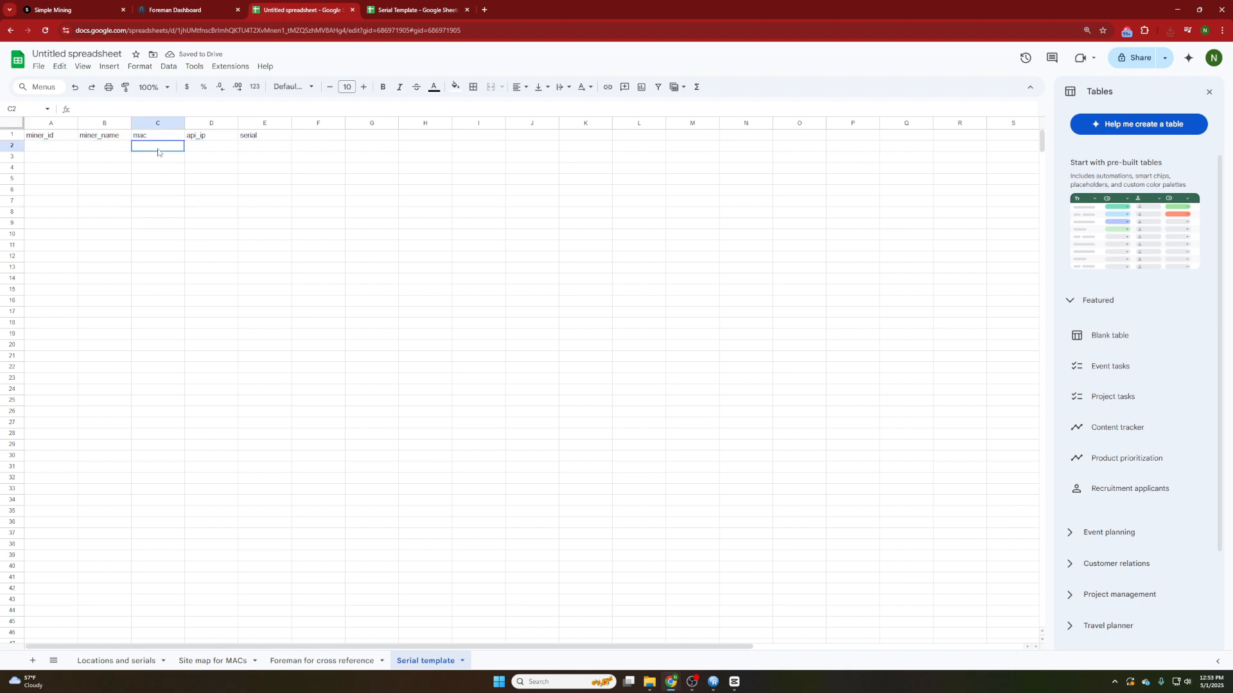
pyautogui.moveTo(158, 151); pyautogui.dragTo(164, 305)
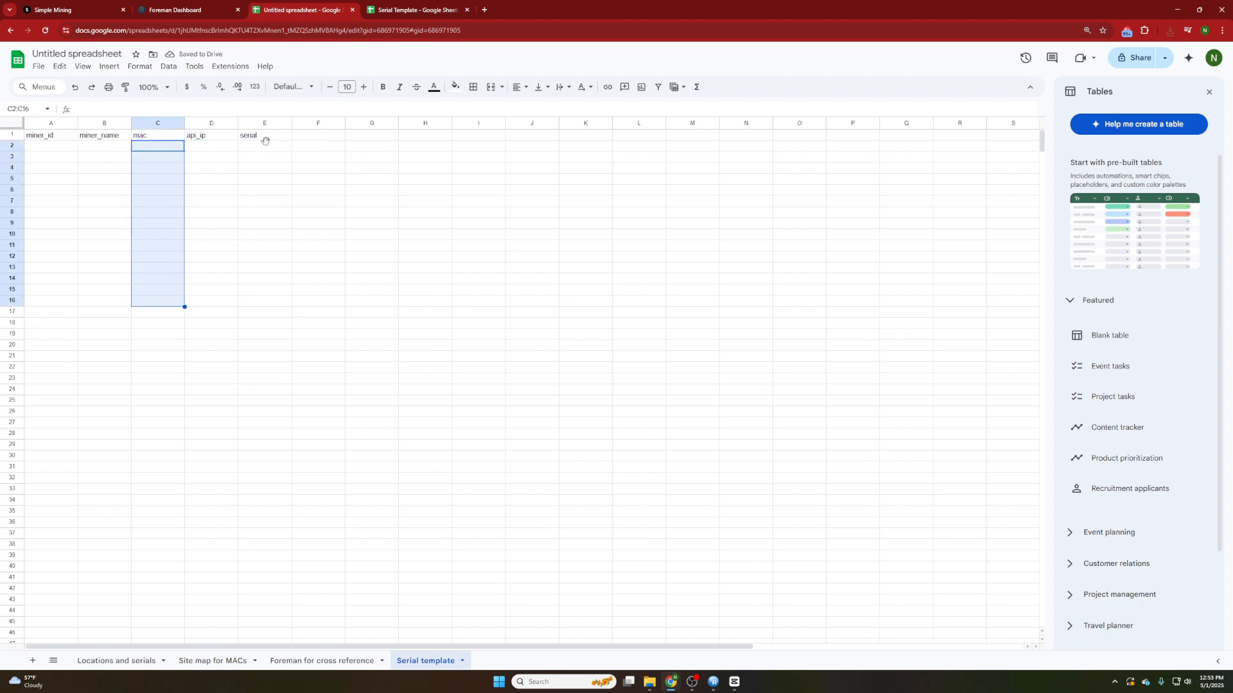
pyautogui.moveTo(265, 147); pyautogui.dragTo(268, 246)
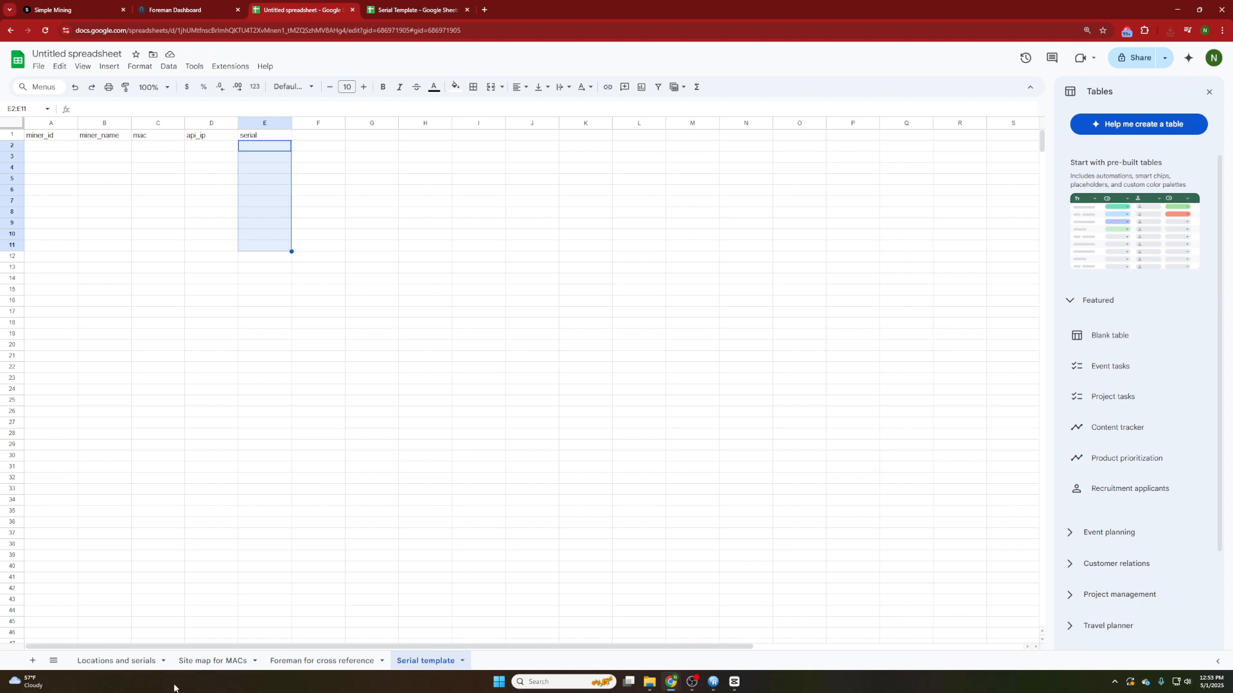
# Copy all MAC addresses from column C of Locations and serials into the Serial template's mac column, starting at C2
pyautogui.click(137, 661)
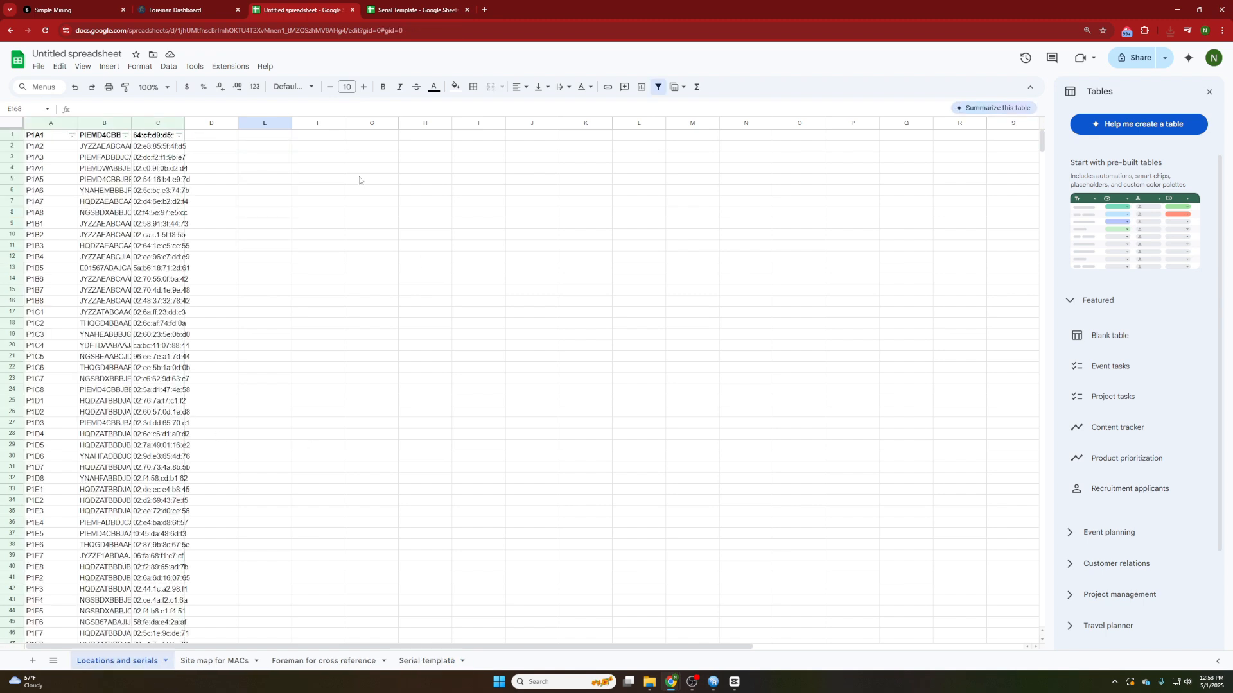
pyautogui.click(145, 137)
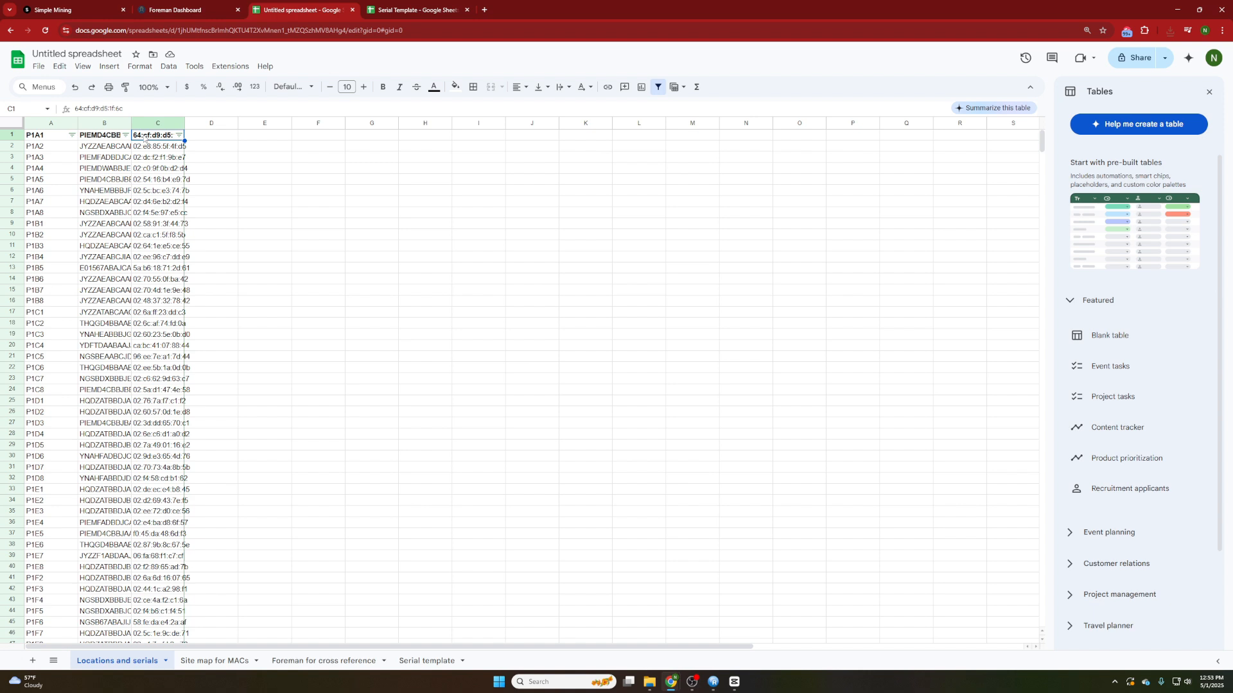
pyautogui.hotkey('ctrl', 'shift', 'Down')
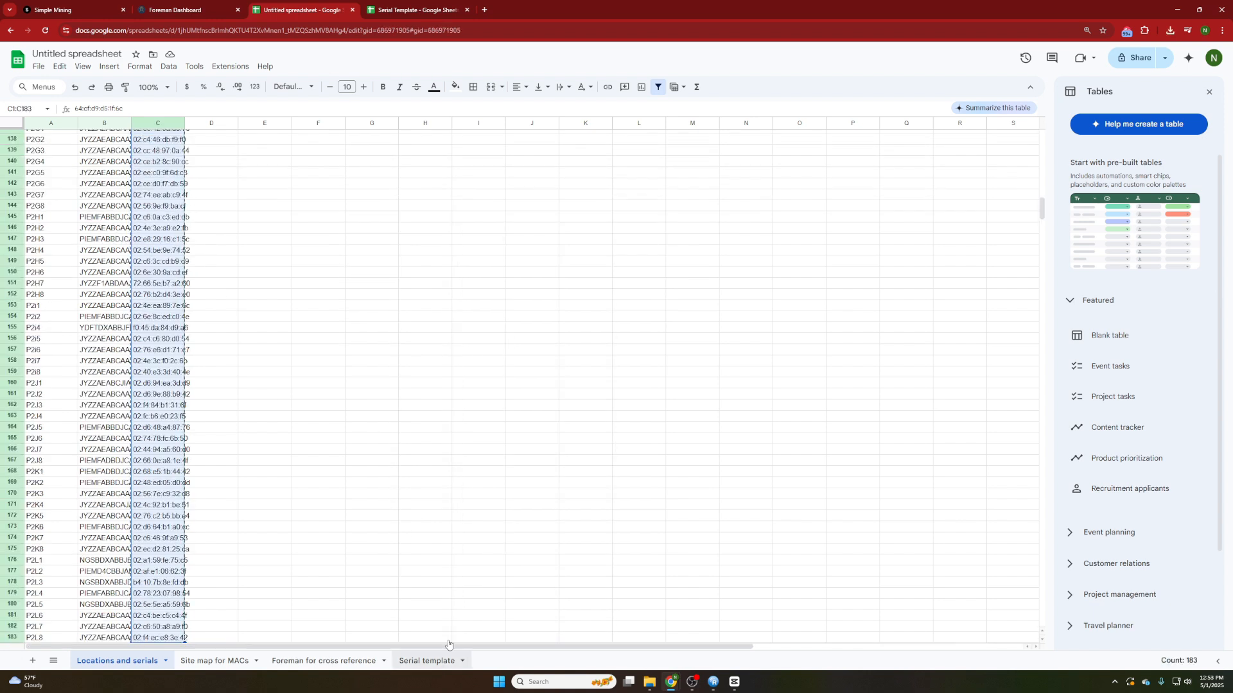
pyautogui.click(443, 660)
pyautogui.click(163, 149)
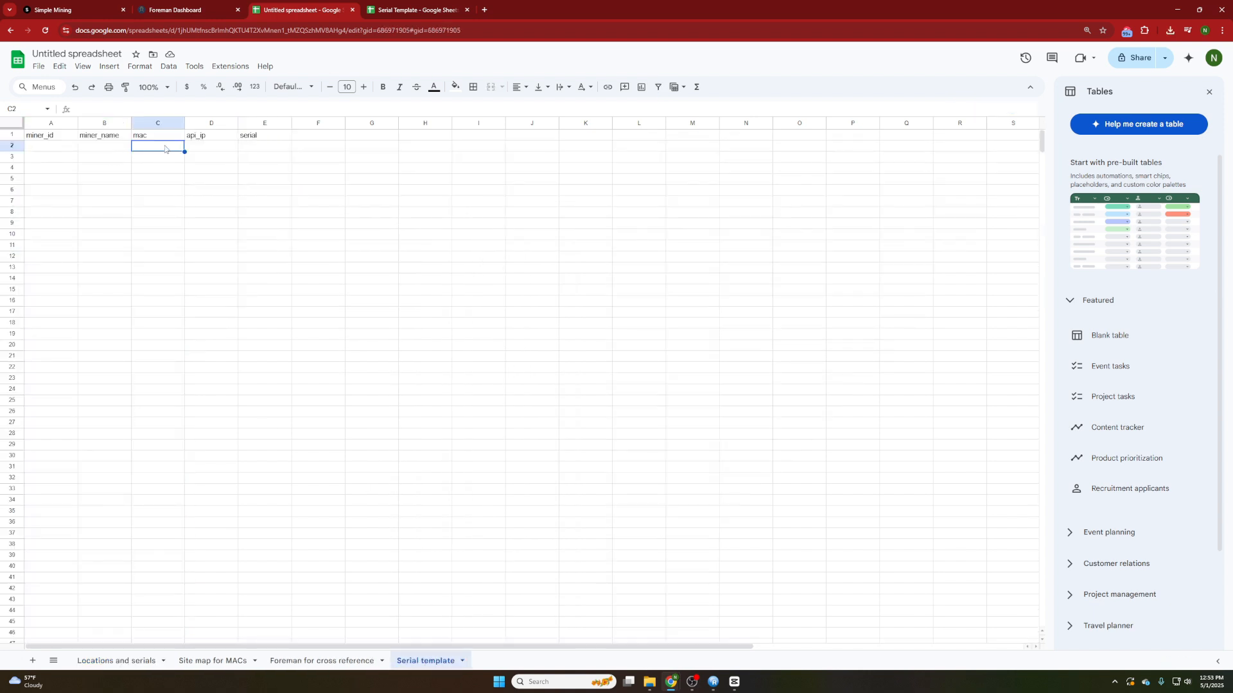
pyautogui.hotkey('ctrl', 'v')
# Copy the serial numbers from column B of Locations and serials into the Serial template's serial column, starting at E2
pyautogui.click(117, 661)
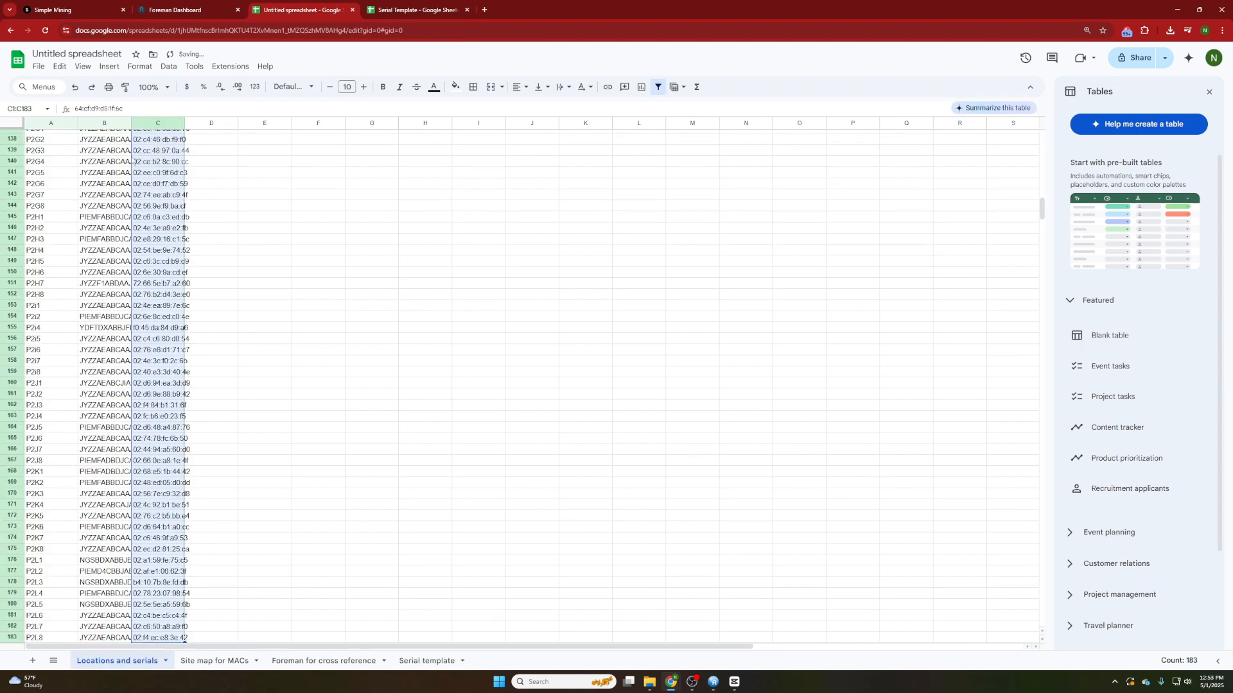
pyautogui.scroll(20, 114, 128)
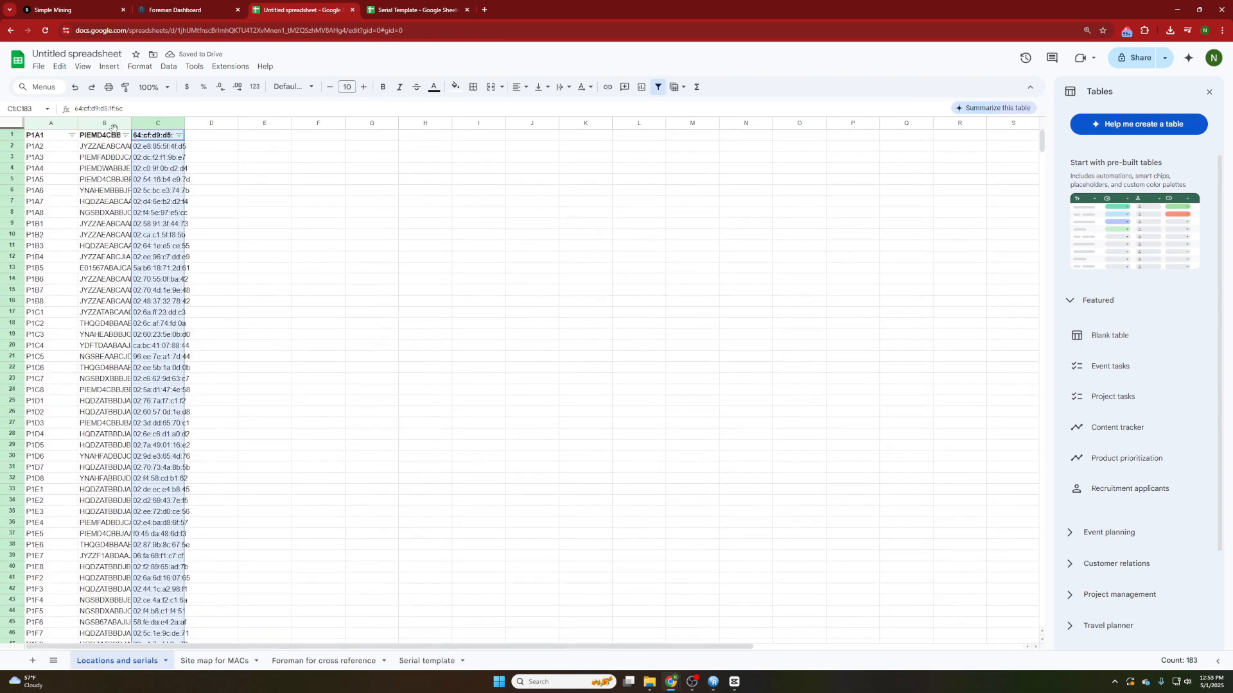
pyautogui.click(113, 126)
pyautogui.scroll(-20, 305, 295)
pyautogui.hotkey('ctrl', 'c')
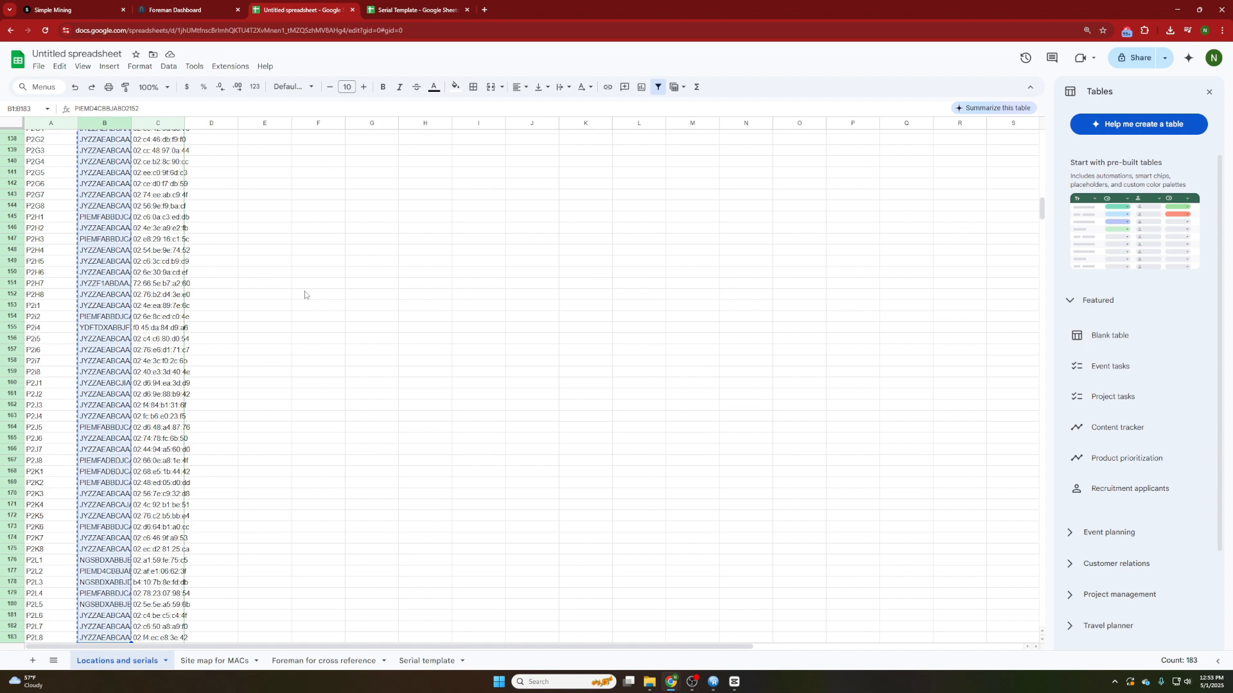
pyautogui.click(426, 661)
pyautogui.click(280, 150)
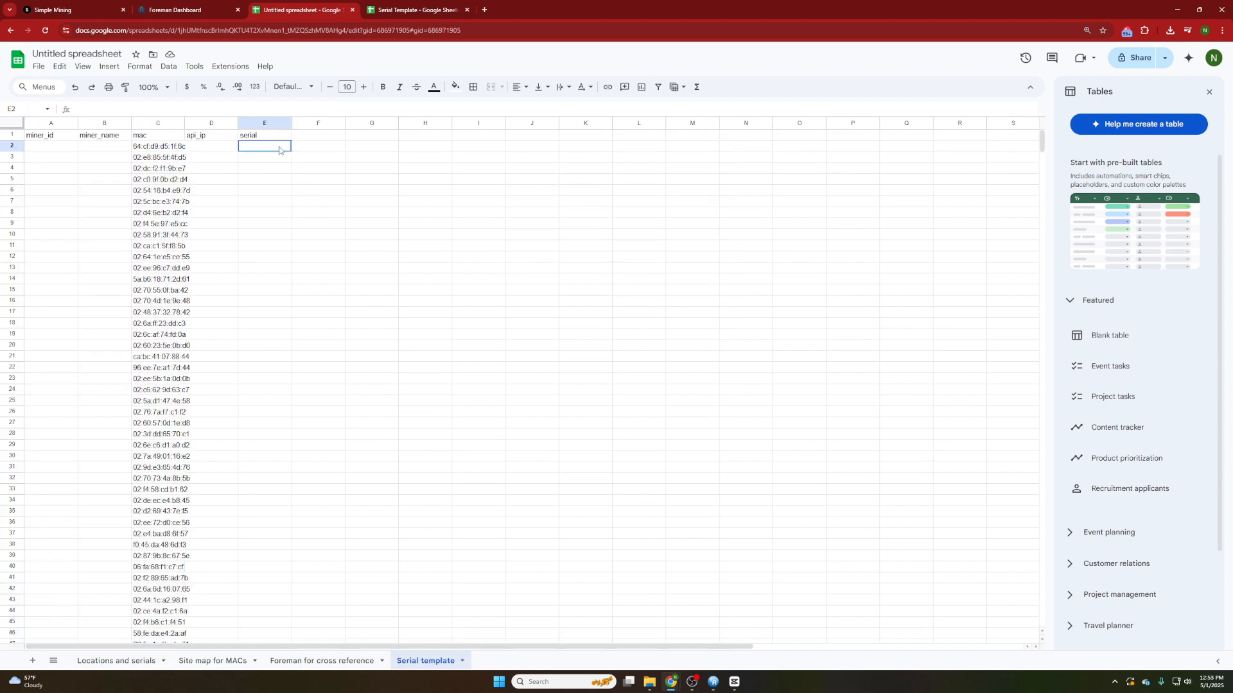
pyautogui.hotkey('ctrl', 'v')
pyautogui.click(354, 157)
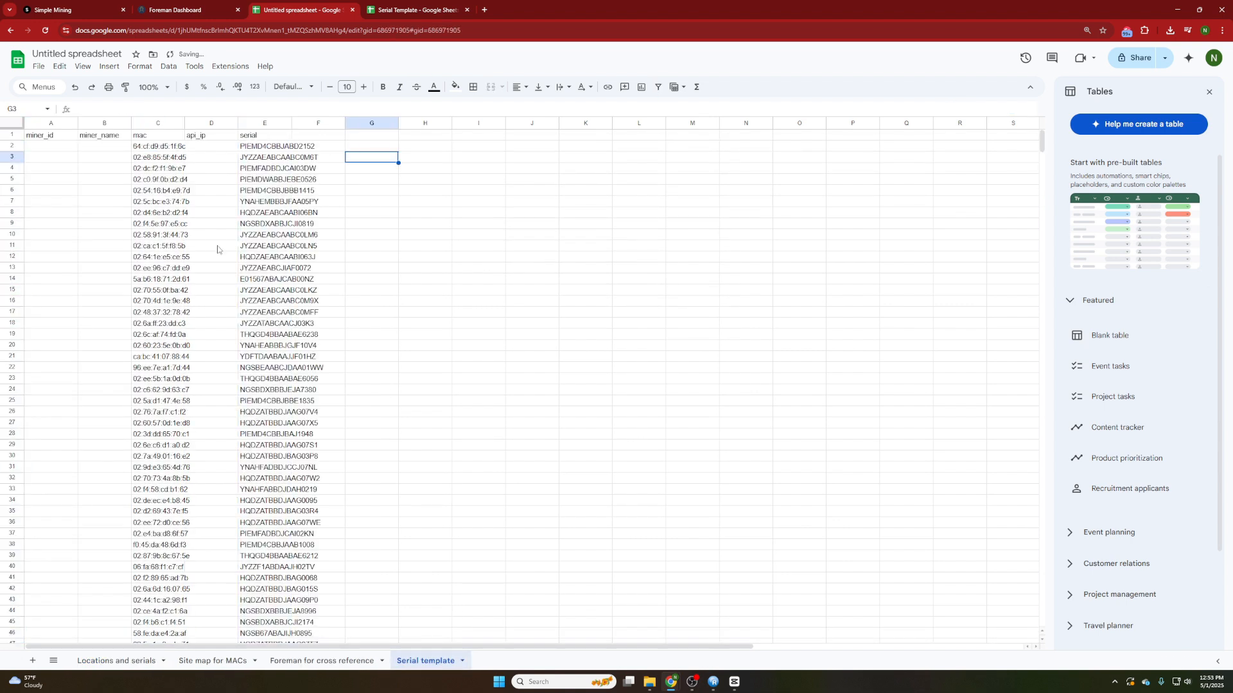
pyautogui.click(208, 149)
pyautogui.click(103, 146)
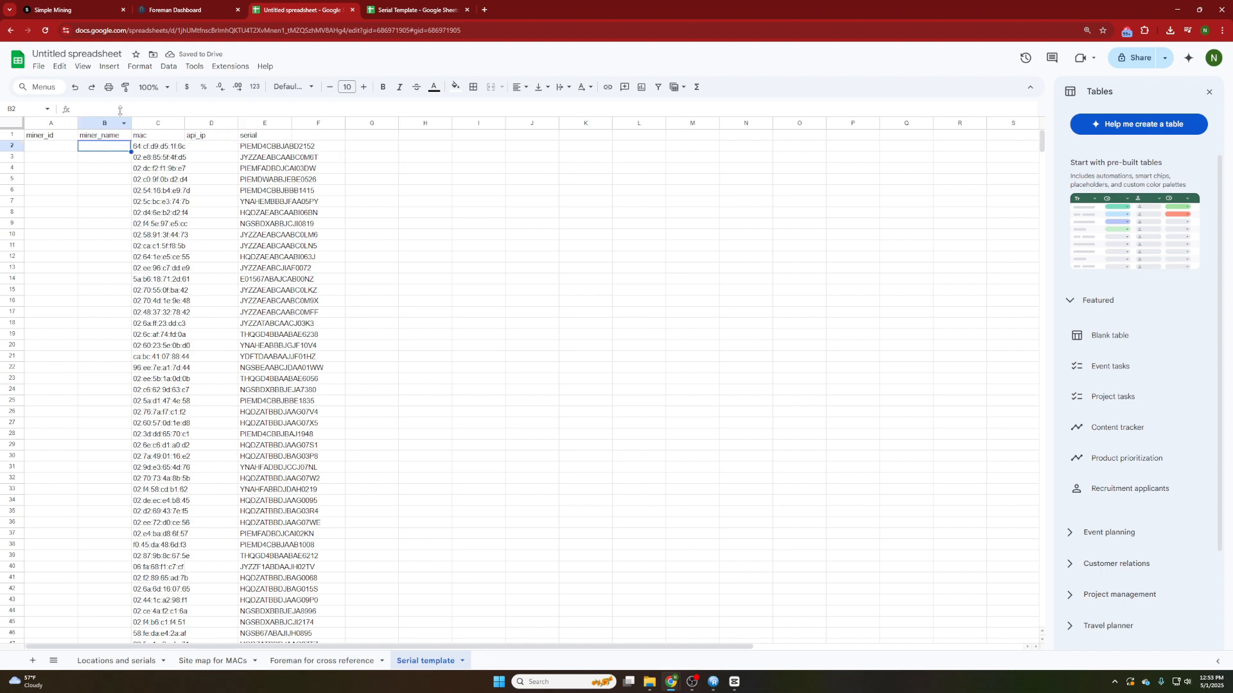
pyautogui.click(55, 146)
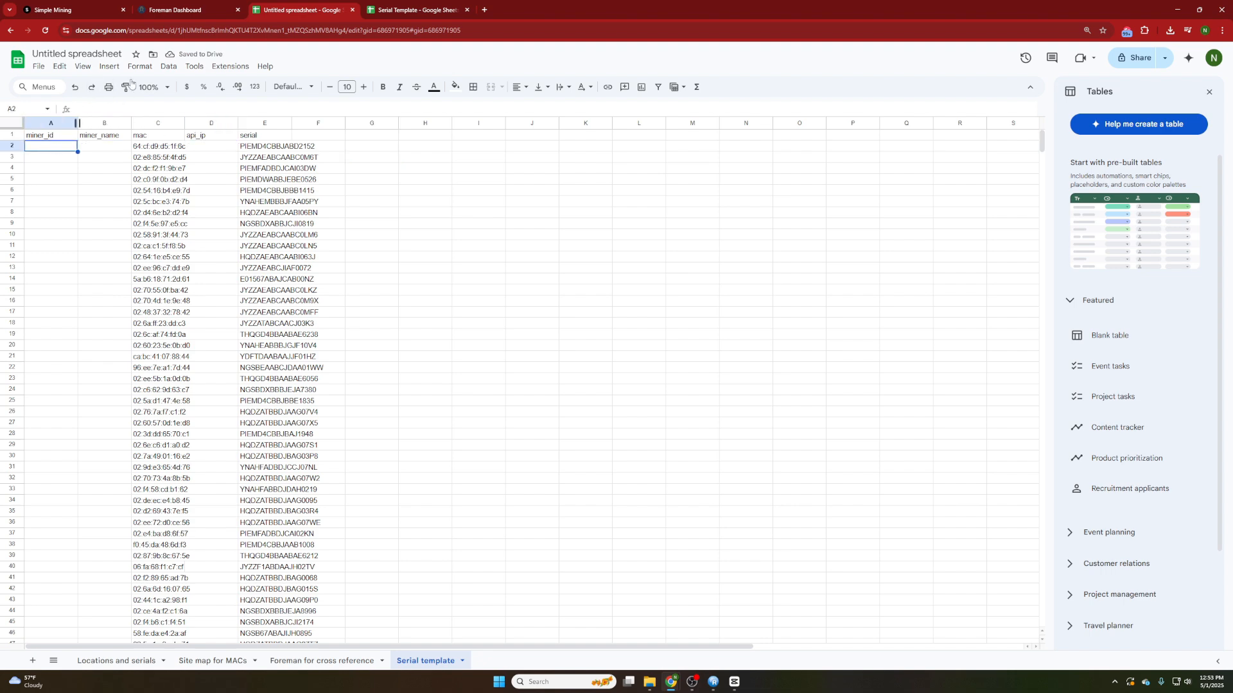
# Rearrange the Foreman for cross reference sheet so columns A to D are miner_mac, miner_id, miner_name and miner_ip
pyautogui.click(367, 665)
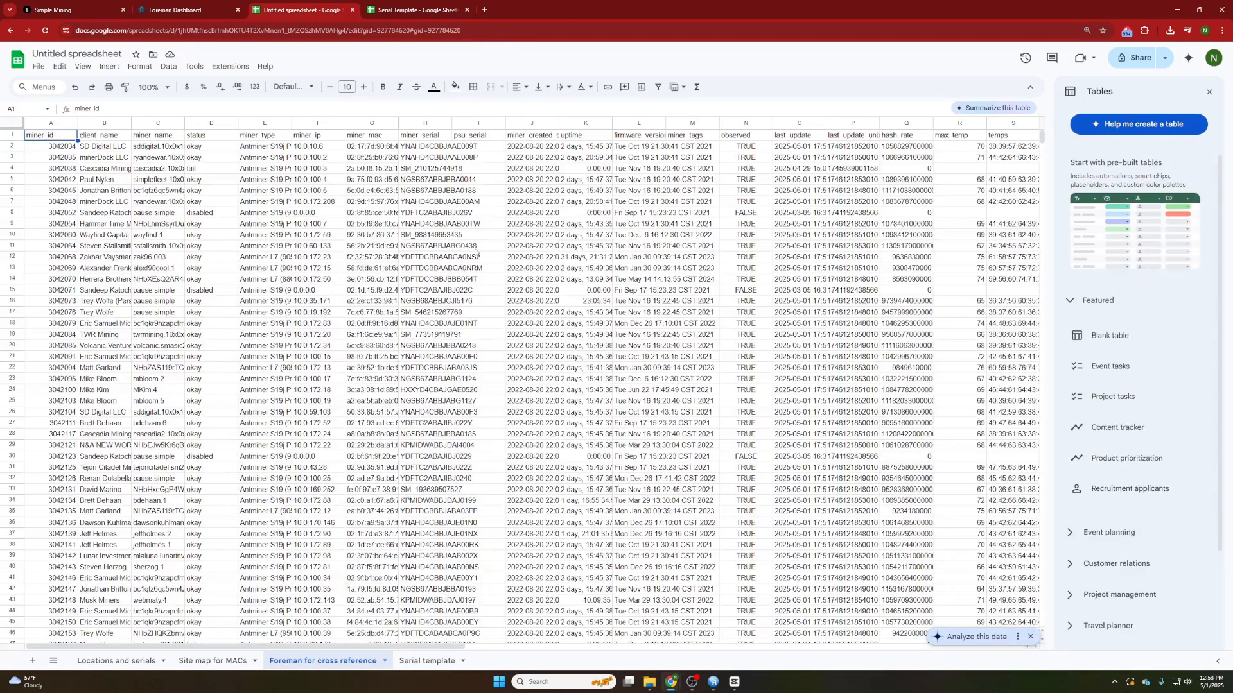
pyautogui.click(385, 123)
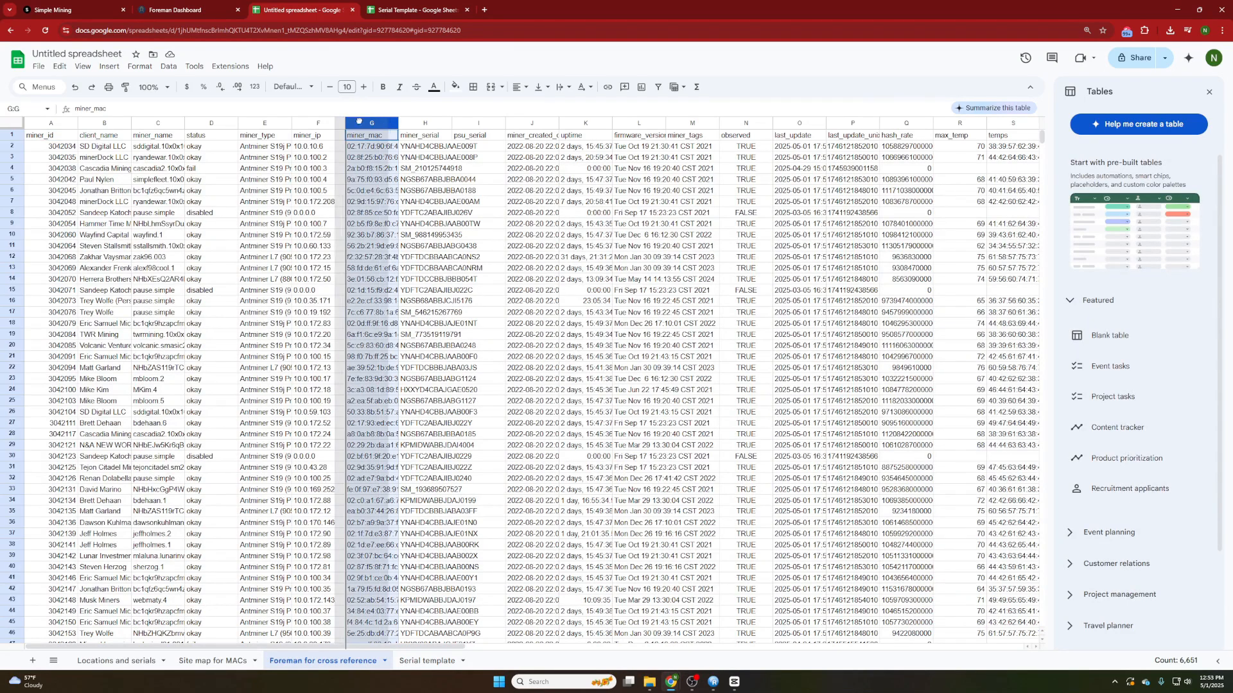
pyautogui.moveTo(358, 121); pyautogui.dragTo(77, 166)
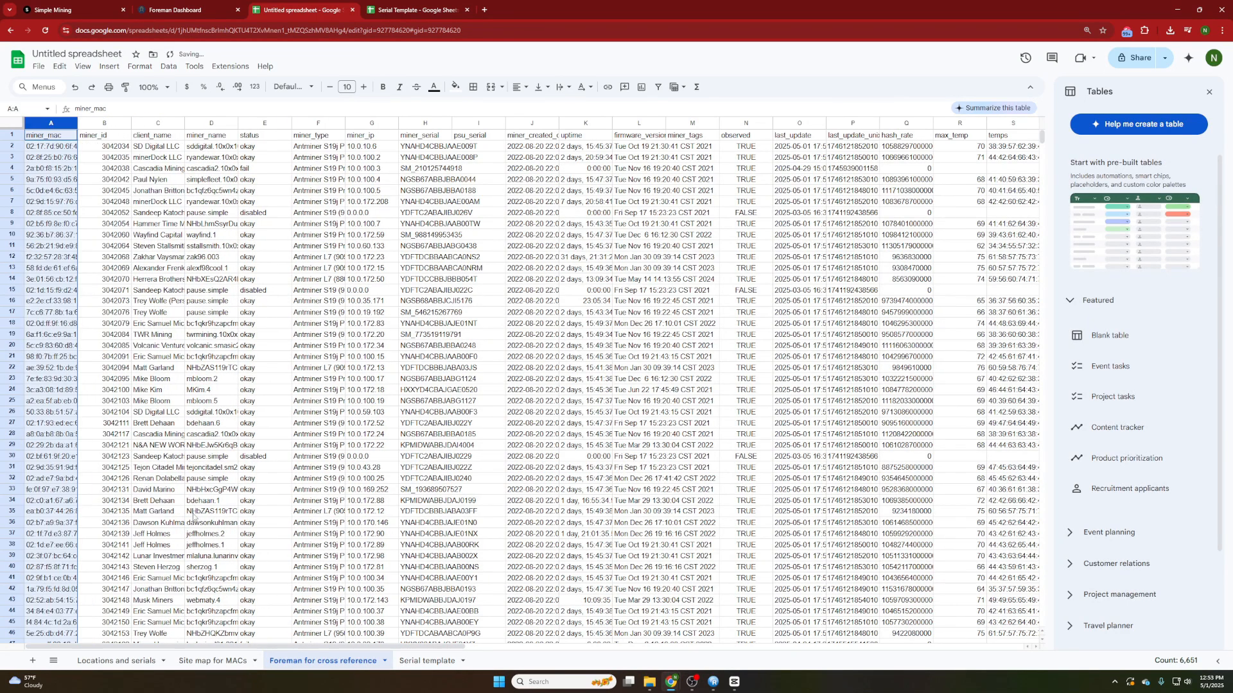
pyautogui.click(211, 124)
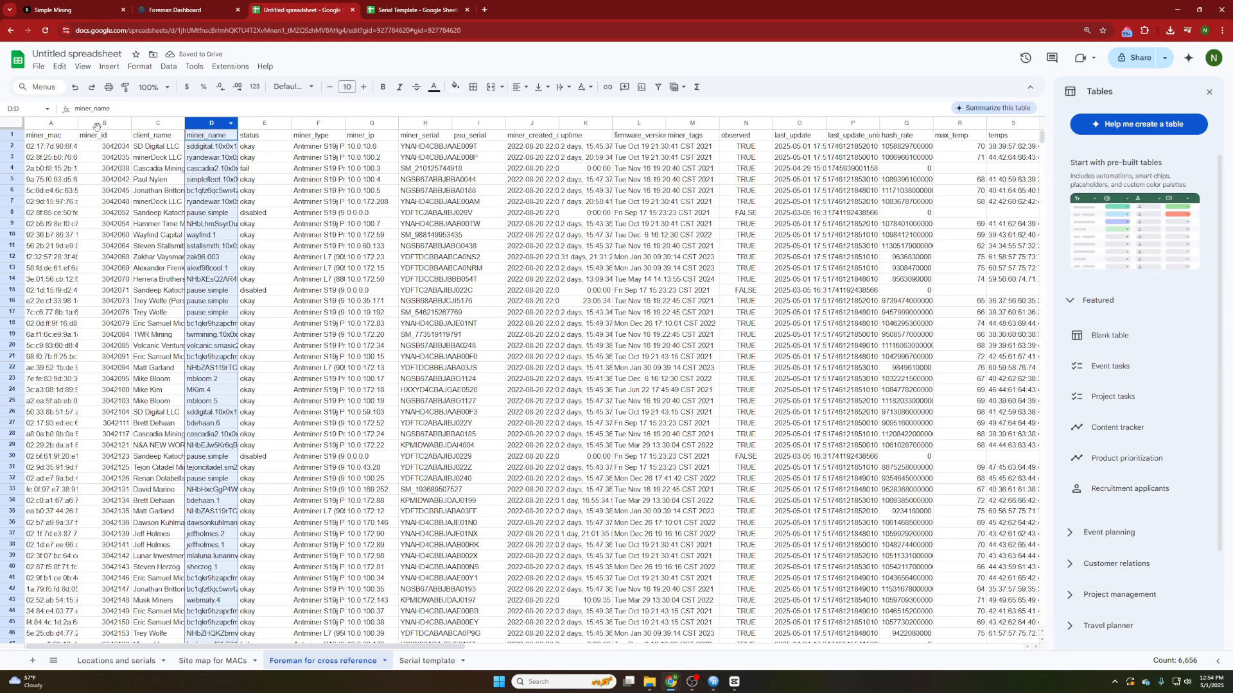
pyautogui.moveTo(198, 117); pyautogui.dragTo(160, 122)
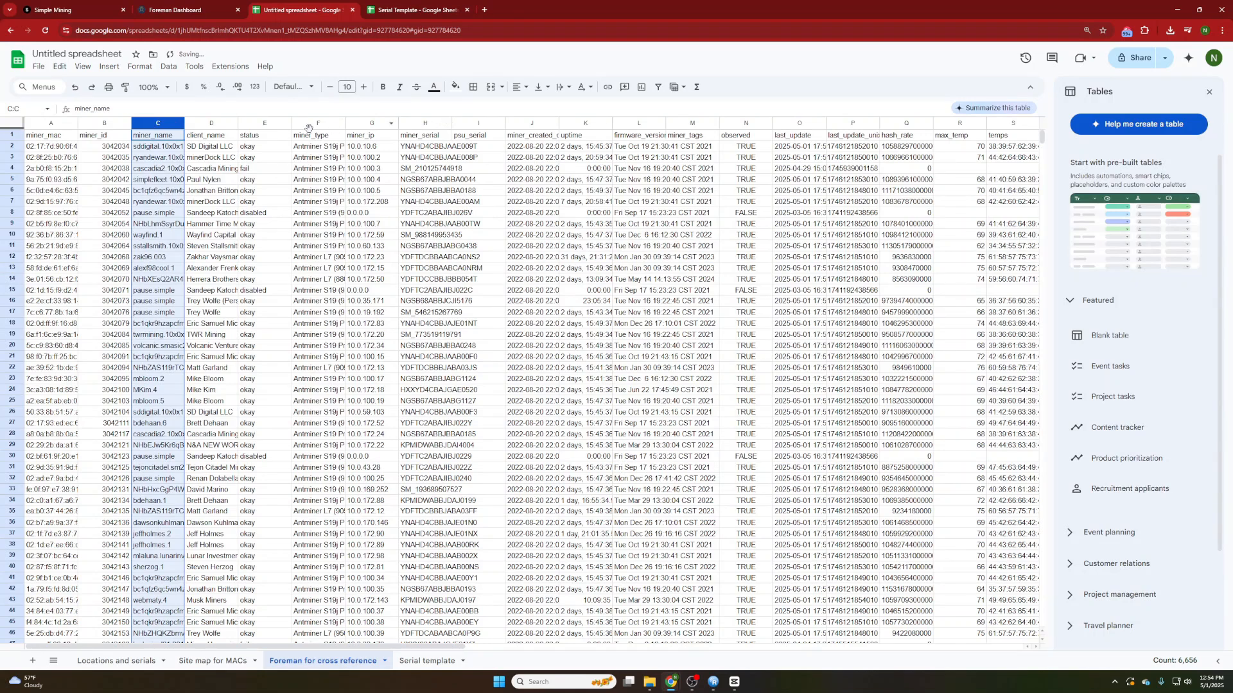
pyautogui.click(365, 121)
pyautogui.moveTo(365, 120); pyautogui.dragTo(212, 122)
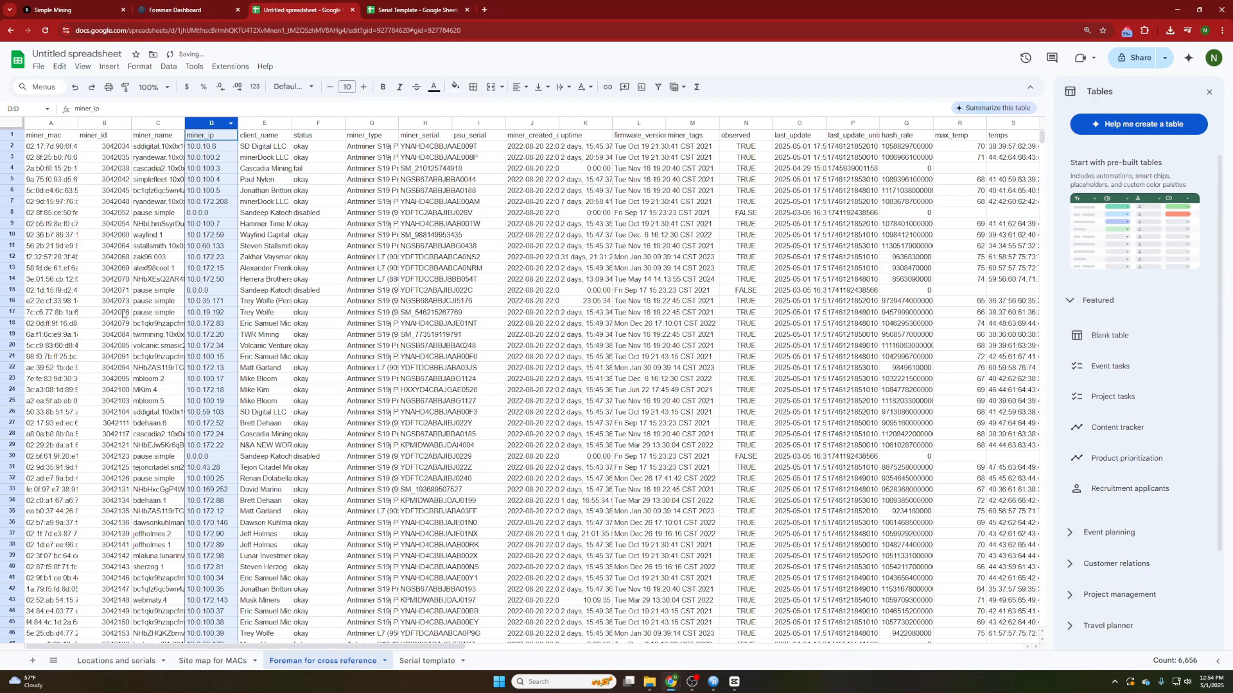
pyautogui.moveTo(52, 235); pyautogui.dragTo(232, 311)
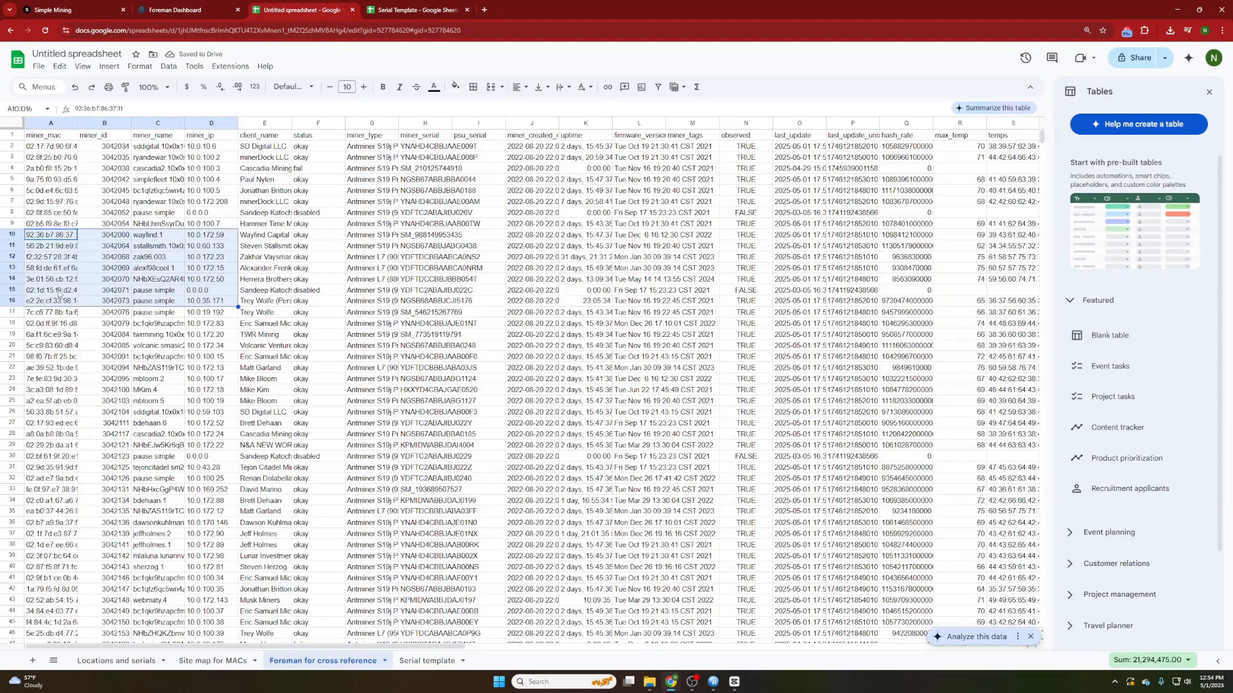
# In A2 of the Serial template sheet, look up the miner ID with =VLOOKUP(C:C,'Foreman for cross reference'!$A:$B,2,0)
pyautogui.click(426, 661)
pyautogui.doubleClick(54, 148)
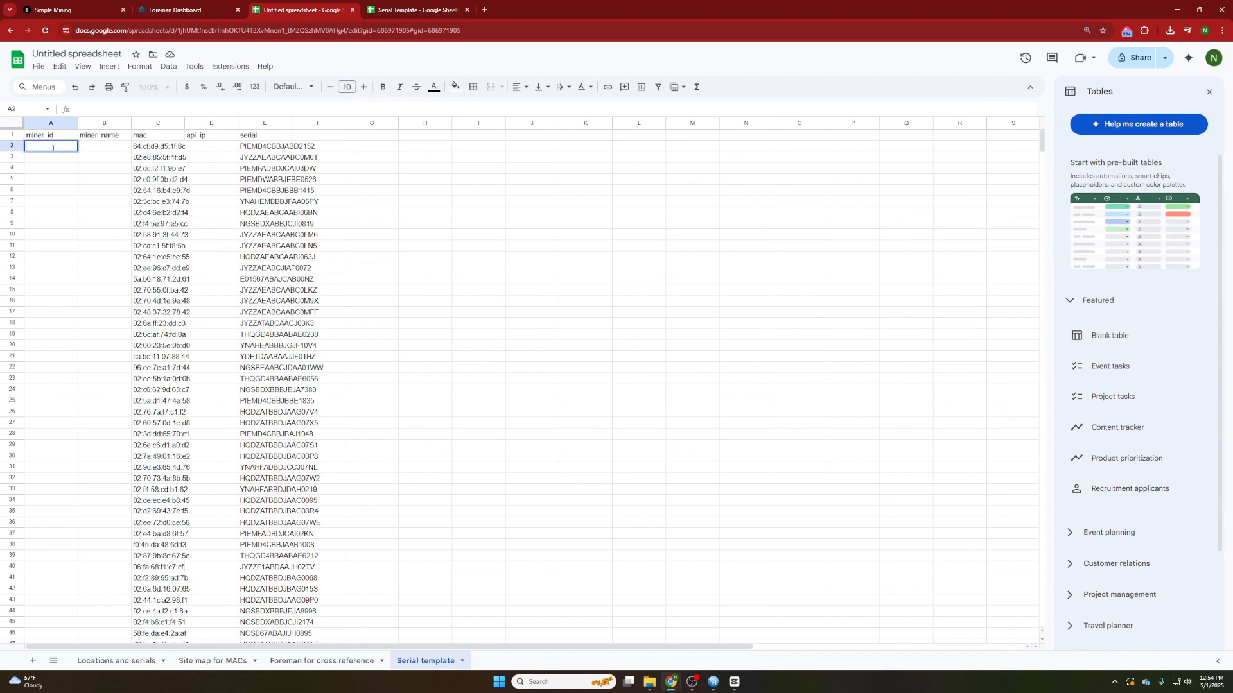
pyautogui.write('=VLOO')
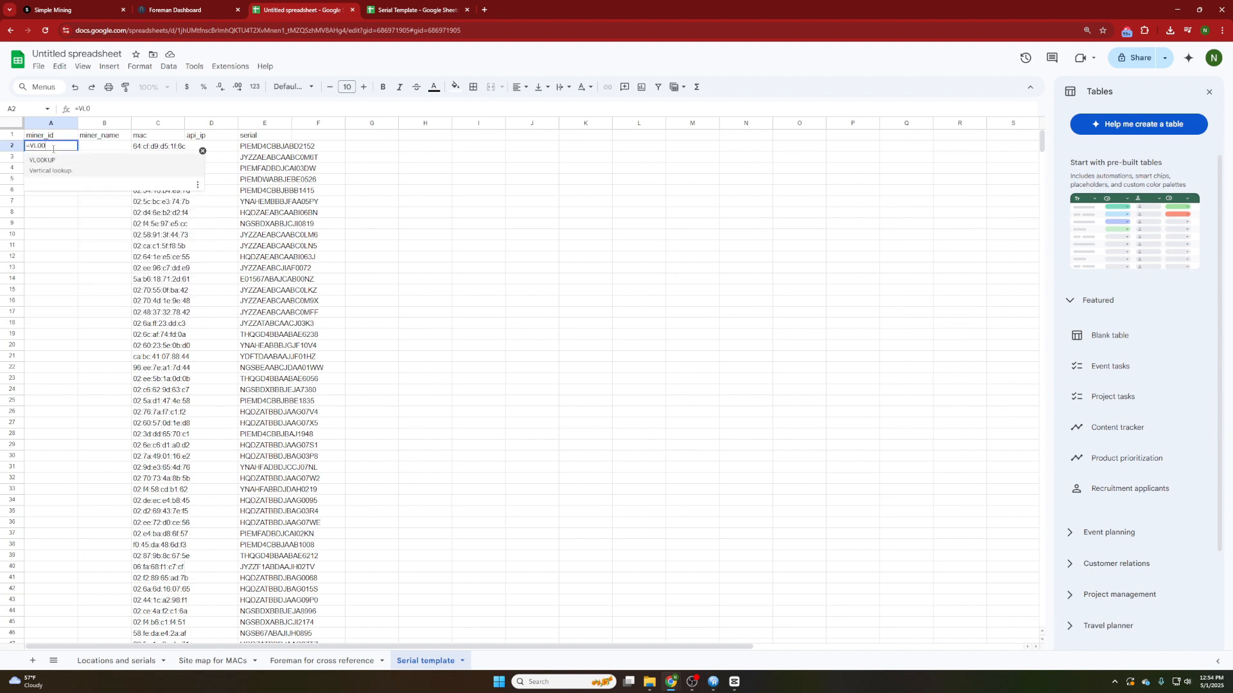
pyautogui.write('K')
pyautogui.click(50, 160)
pyautogui.click(170, 124)
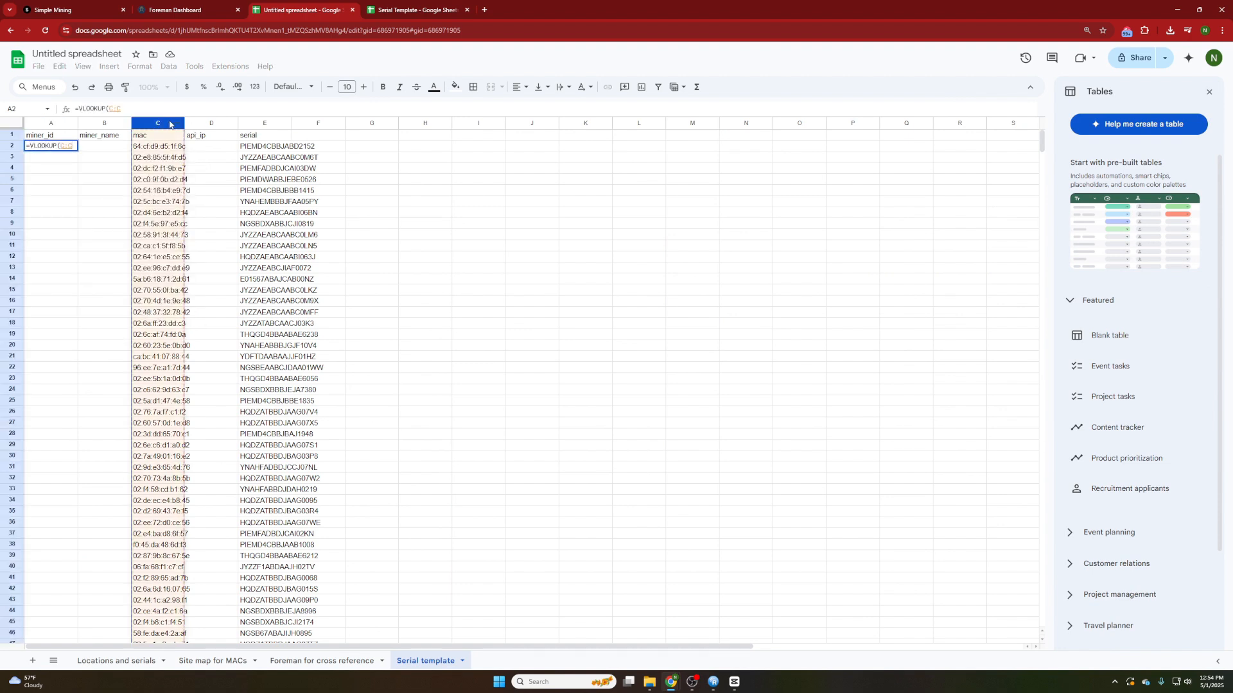
pyautogui.write(',')
pyautogui.click(322, 661)
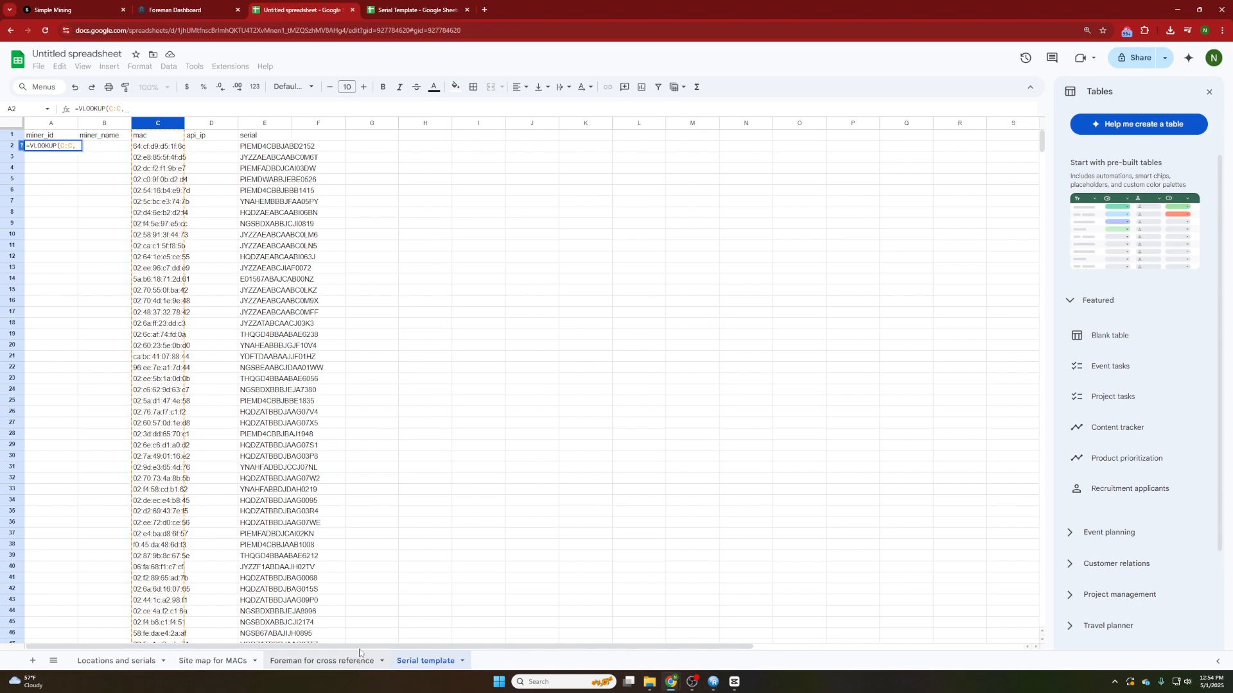
pyautogui.moveTo(53, 122); pyautogui.dragTo(122, 137)
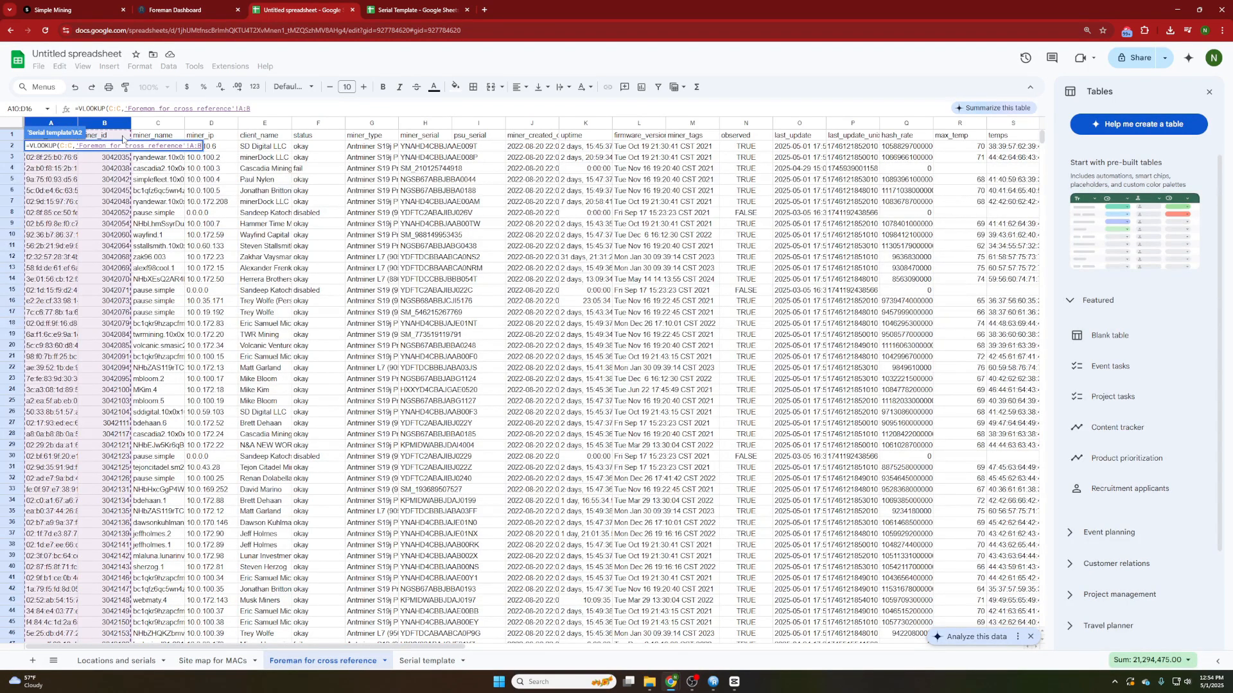
pyautogui.press('F4')
pyautogui.write(',2,0)')
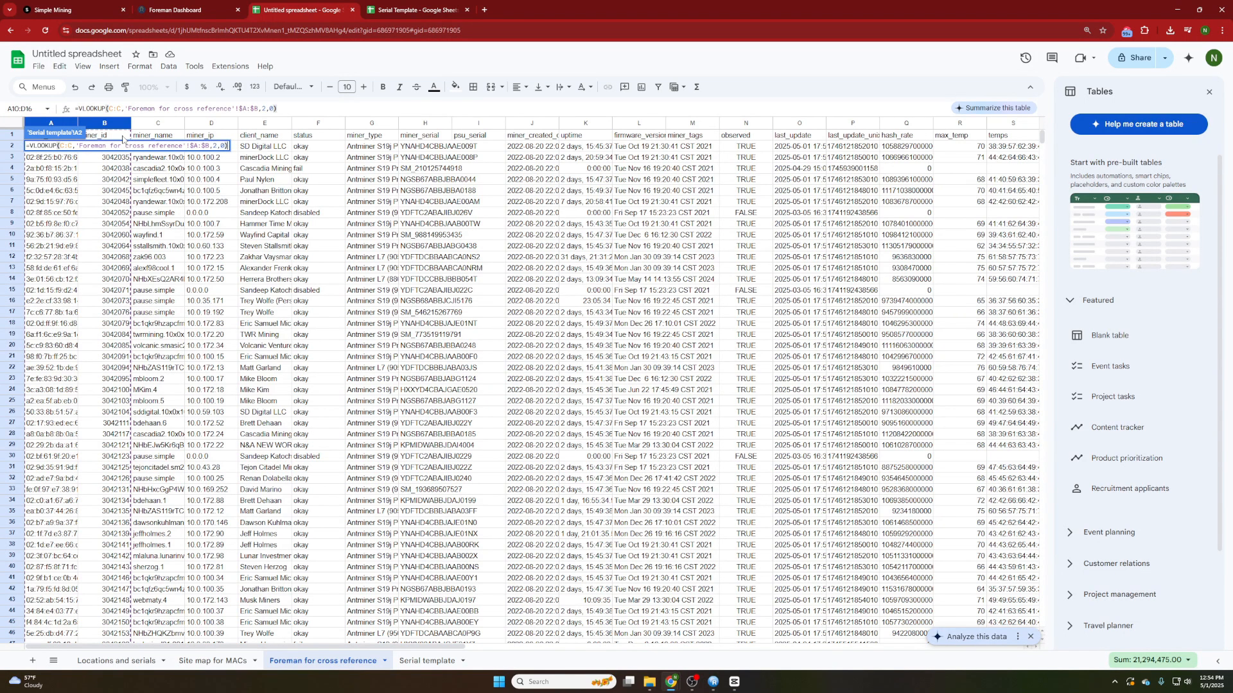
pyautogui.press('Return')
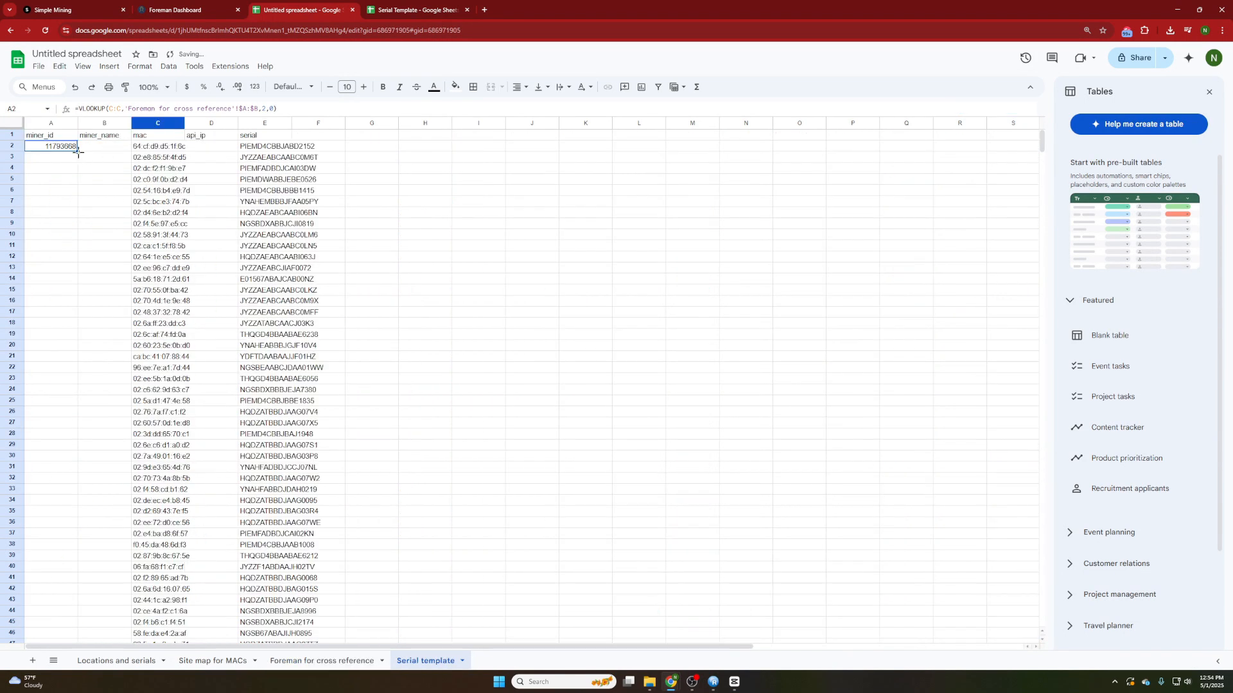
# Fill the miner ID lookup from A2 down the miner_id column to row 184
pyautogui.moveTo(79, 152); pyautogui.dragTo(70, 383)
pyautogui.scroll(20, 71, 381)
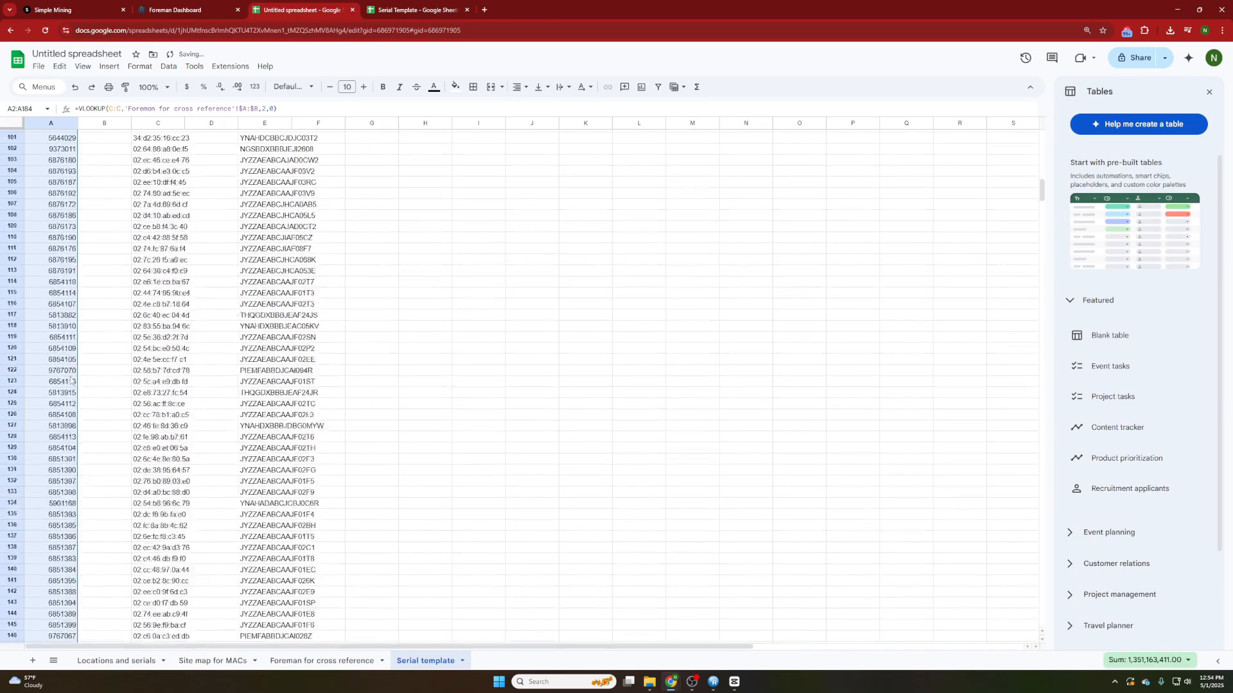
pyautogui.scroll(6, 70, 382)
# In B2, look up the miner name with =VLOOKUP(C:C,'Foreman for cross reference'!$A:$C,3,0) and fill it down the miner_name column
pyautogui.click(115, 144)
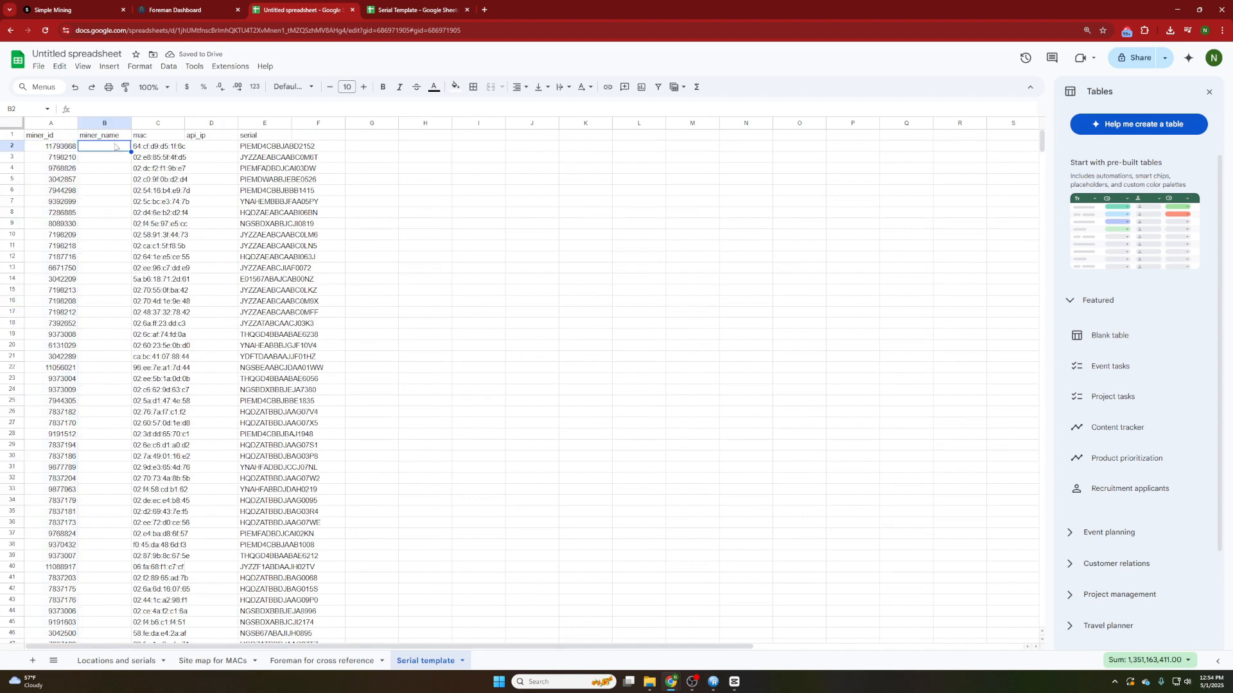
pyautogui.write('=VLOOKUP(')
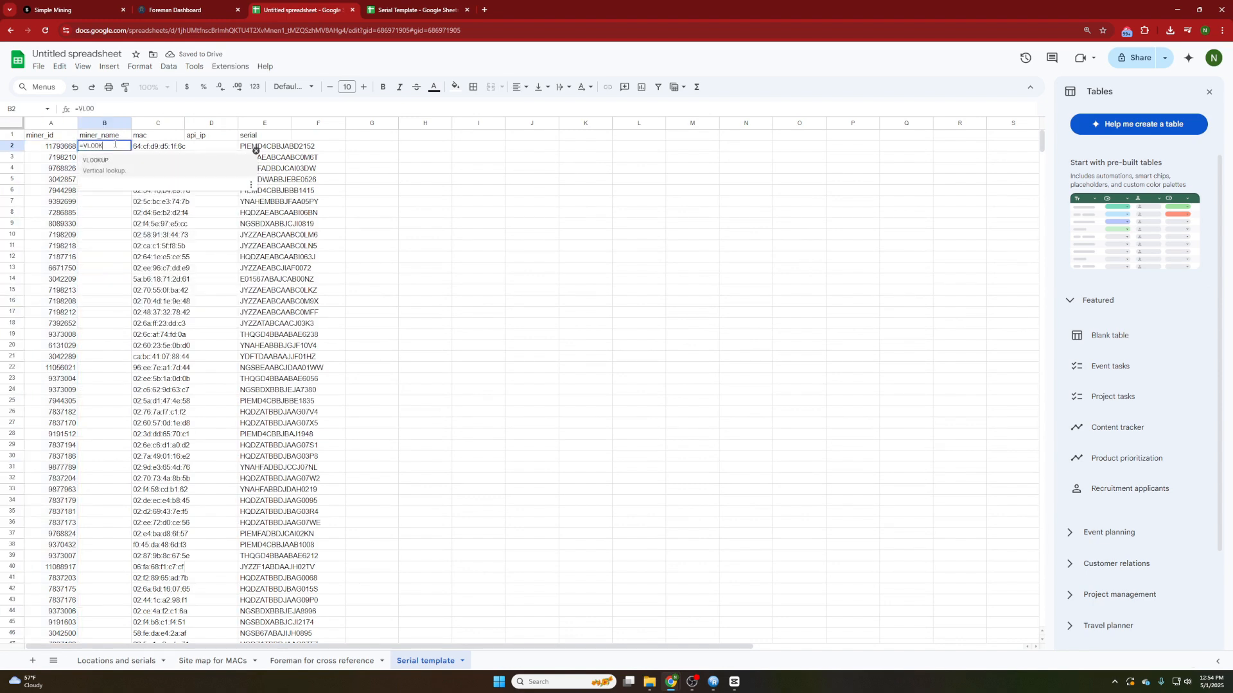
pyautogui.click(166, 126)
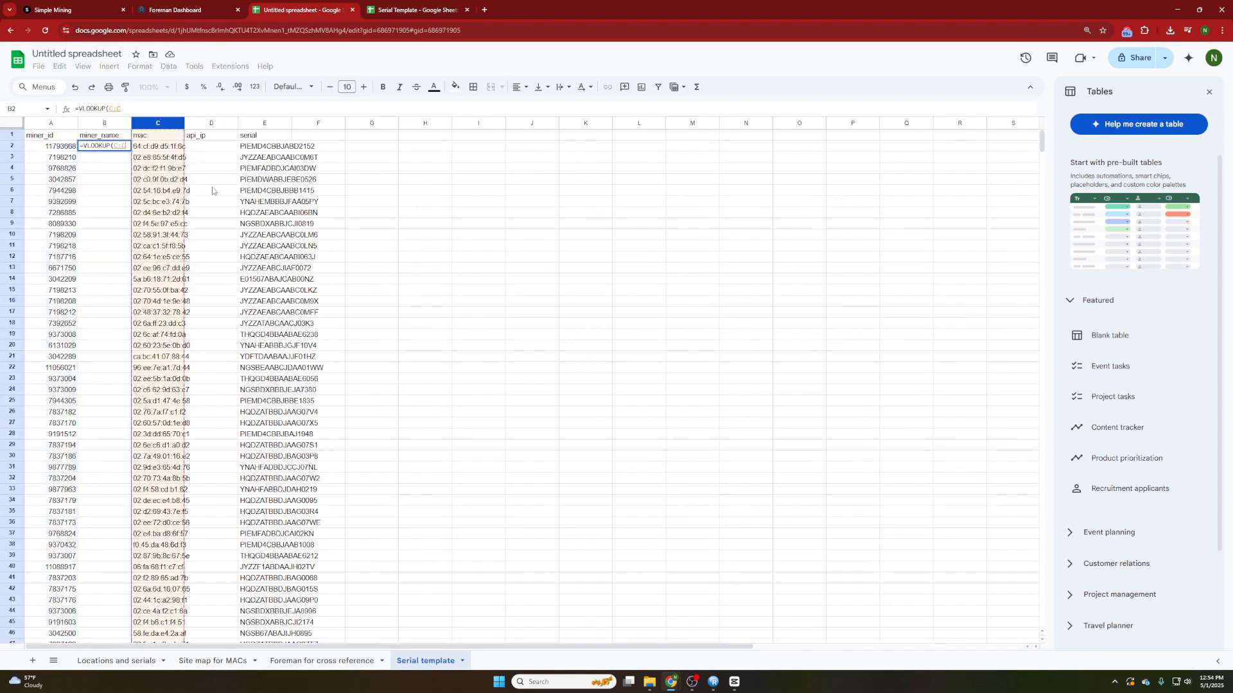
pyautogui.write(',')
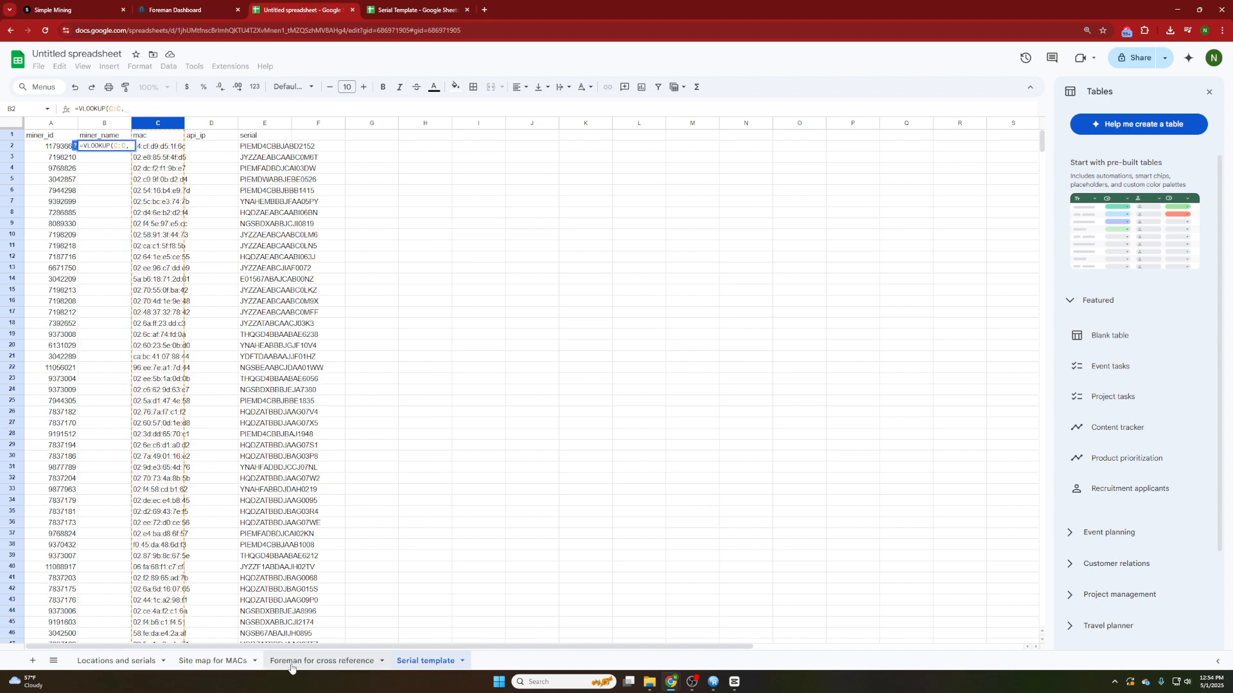
pyautogui.hotkey('ctrl', 'shift', 'pageup')
pyautogui.moveTo(55, 124); pyautogui.dragTo(161, 125)
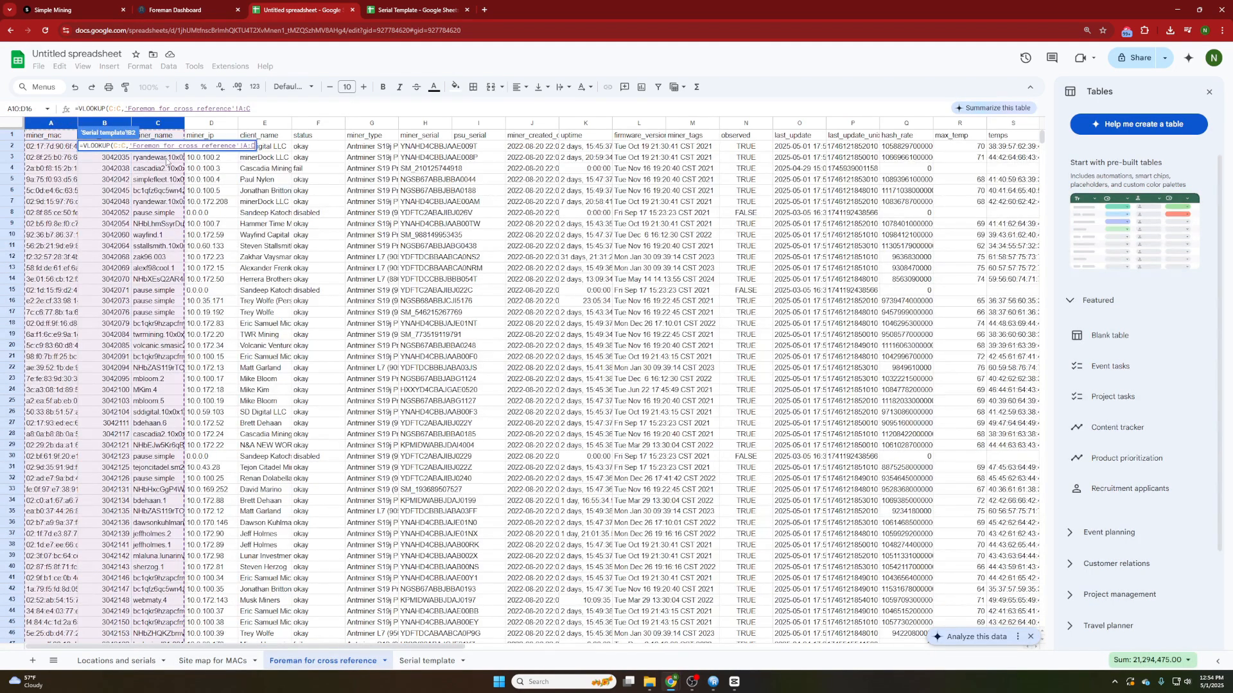
pyautogui.press('F4')
pyautogui.write(',3,0')
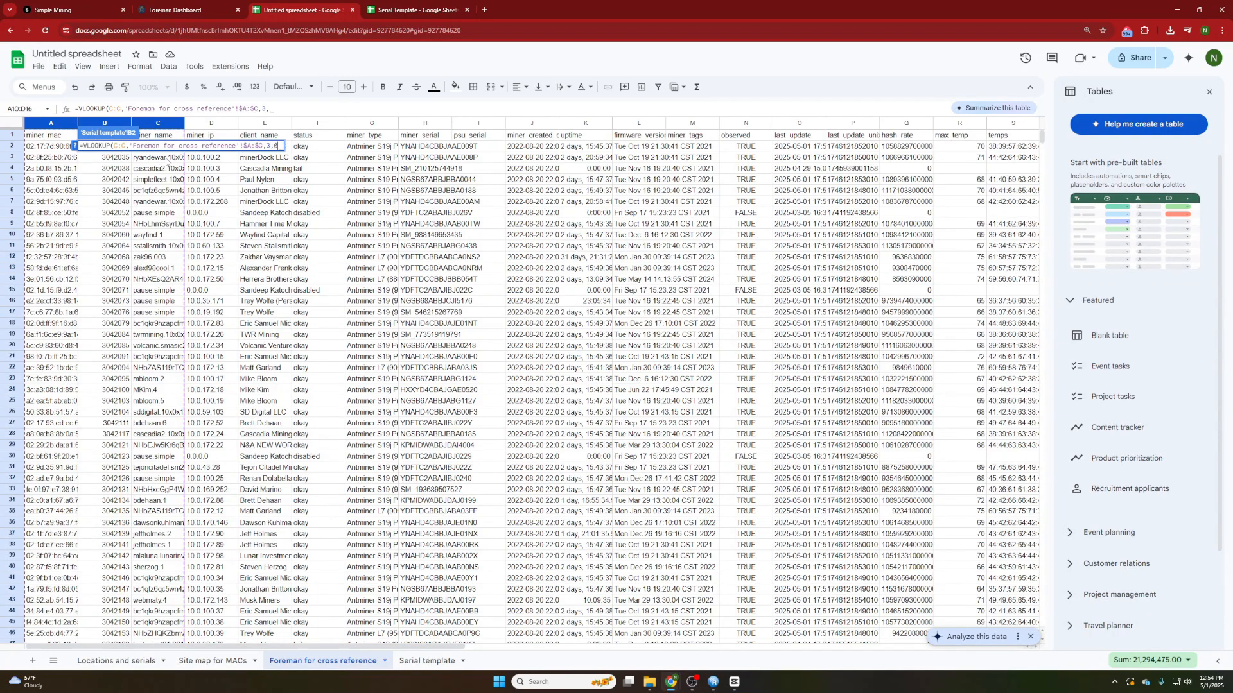
pyautogui.press('Return')
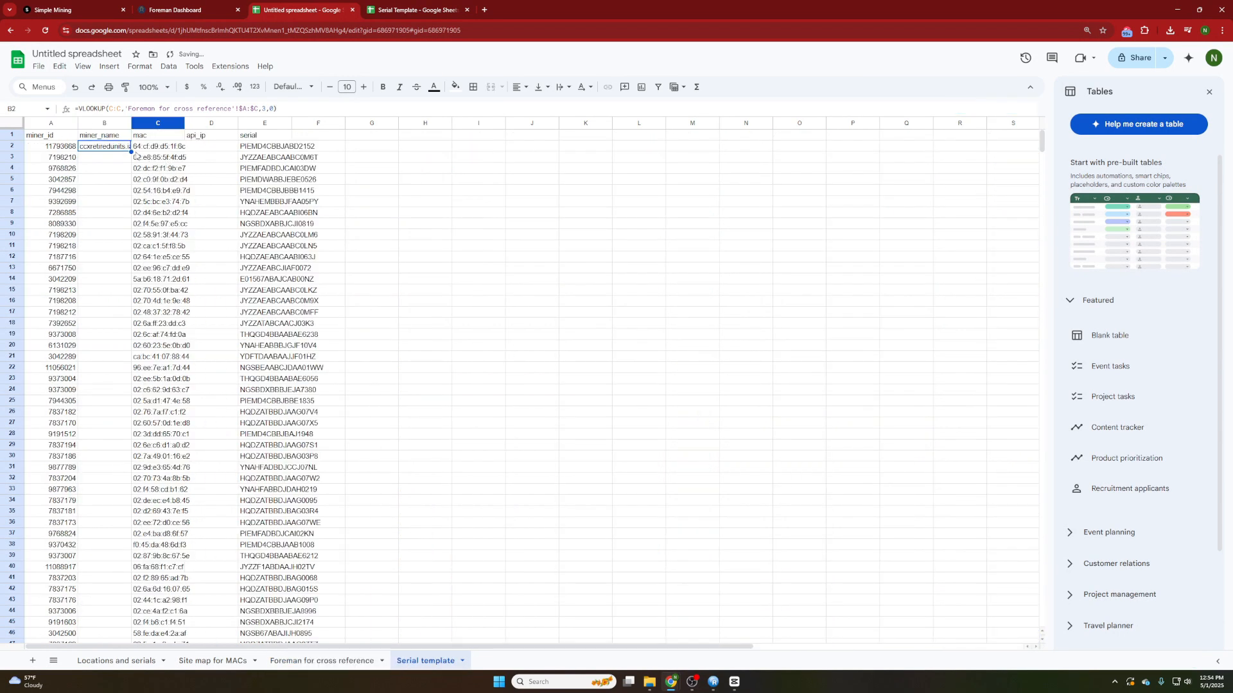
pyautogui.doubleClick(131, 152)
# In D2 of the Serial template sheet, look up the miner IP with =VLOOKUP(C:C,'Foreman for cross reference'!$A:$D,4,0)
pyautogui.click(206, 148)
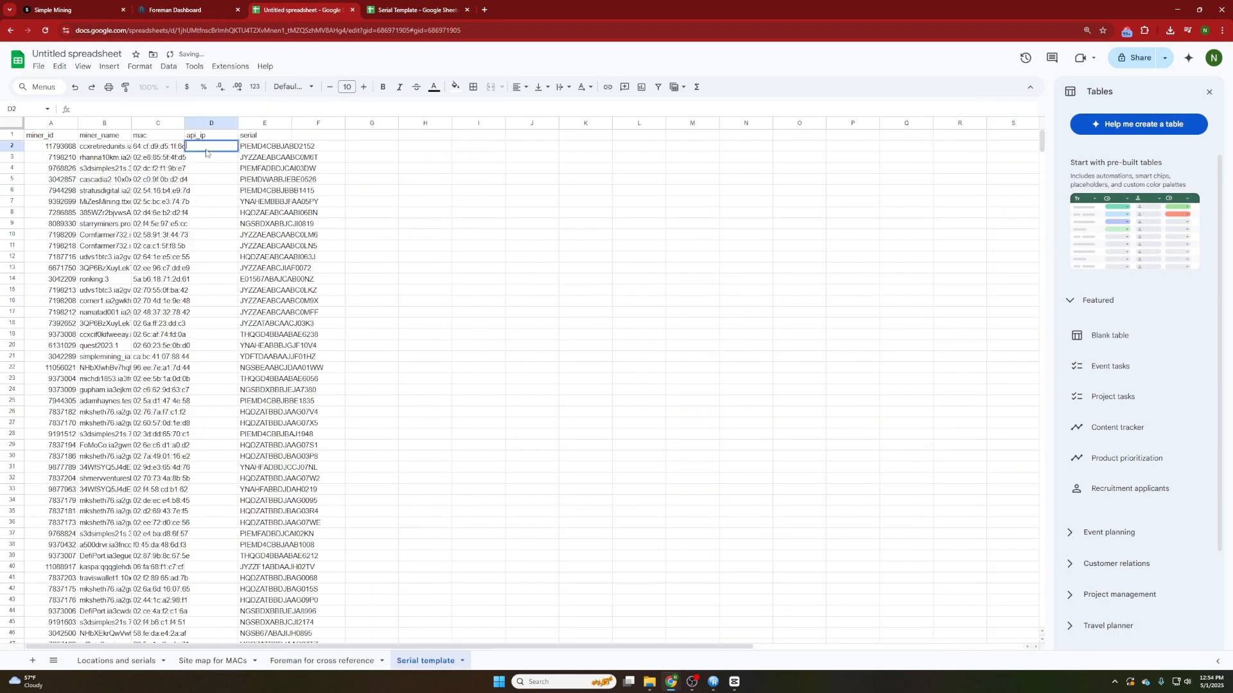
pyautogui.write('=VL')
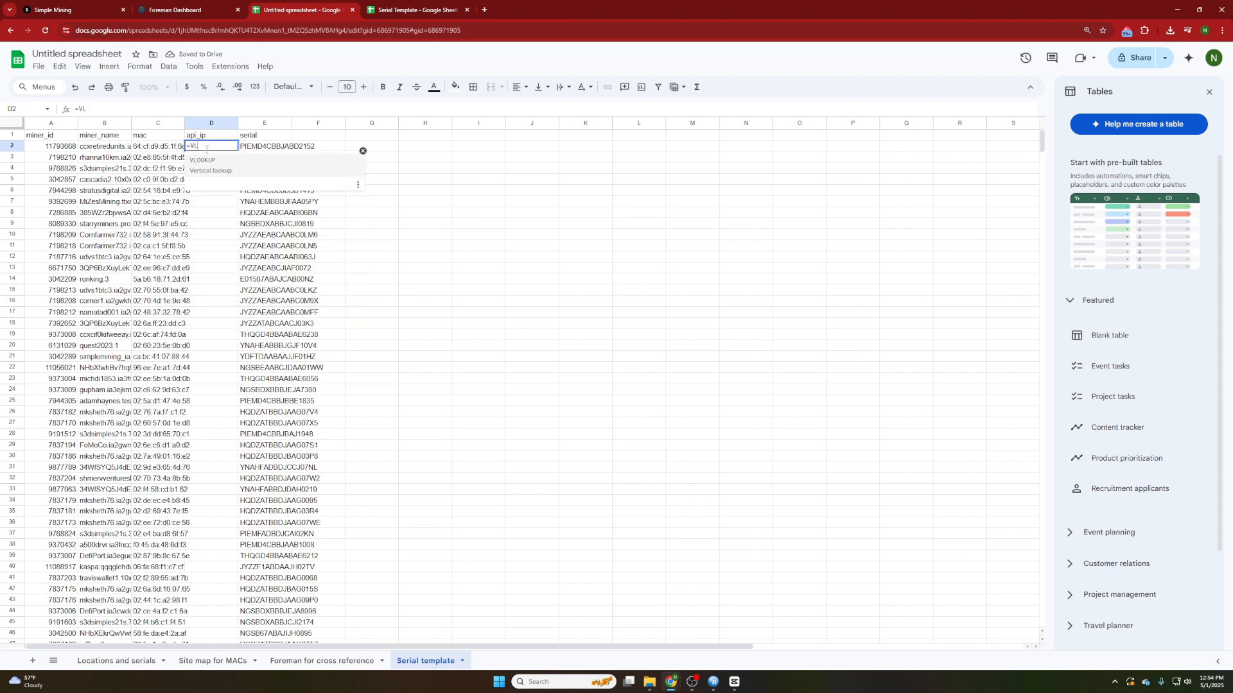
pyautogui.click(201, 171)
pyautogui.click(154, 123)
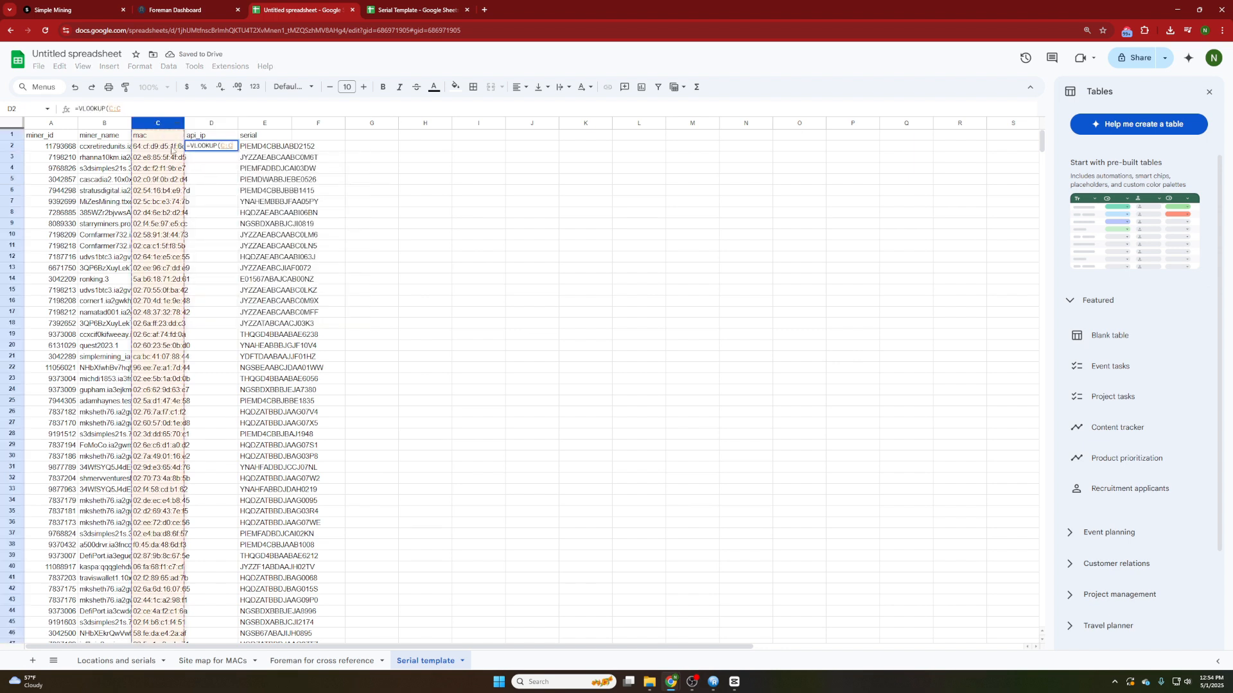
pyautogui.write(',')
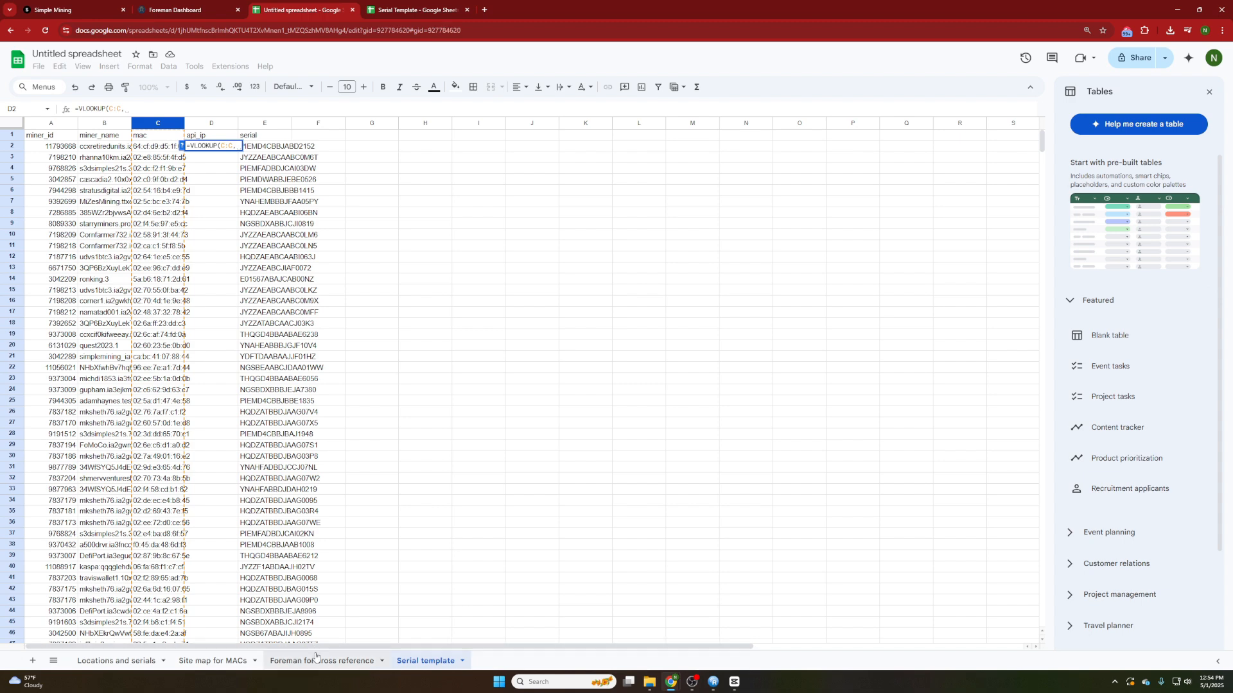
pyautogui.click(318, 660)
pyautogui.moveTo(70, 123); pyautogui.dragTo(233, 174)
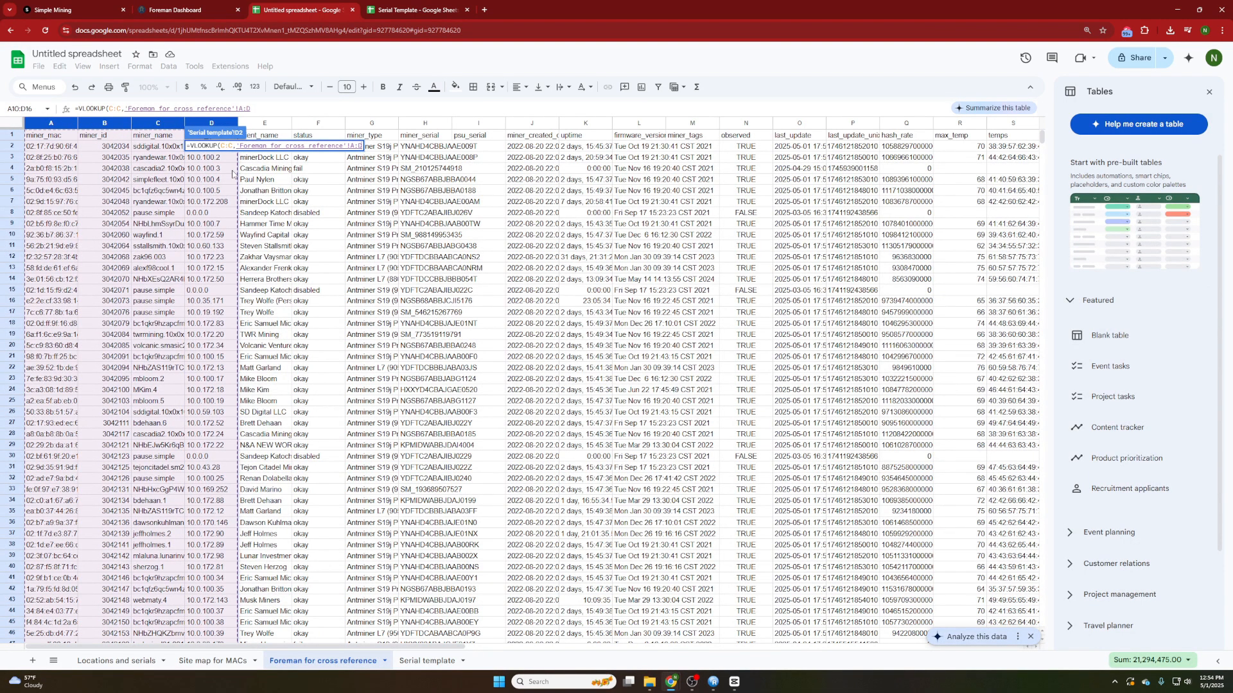
pyautogui.press('F4')
pyautogui.write(',4,0')
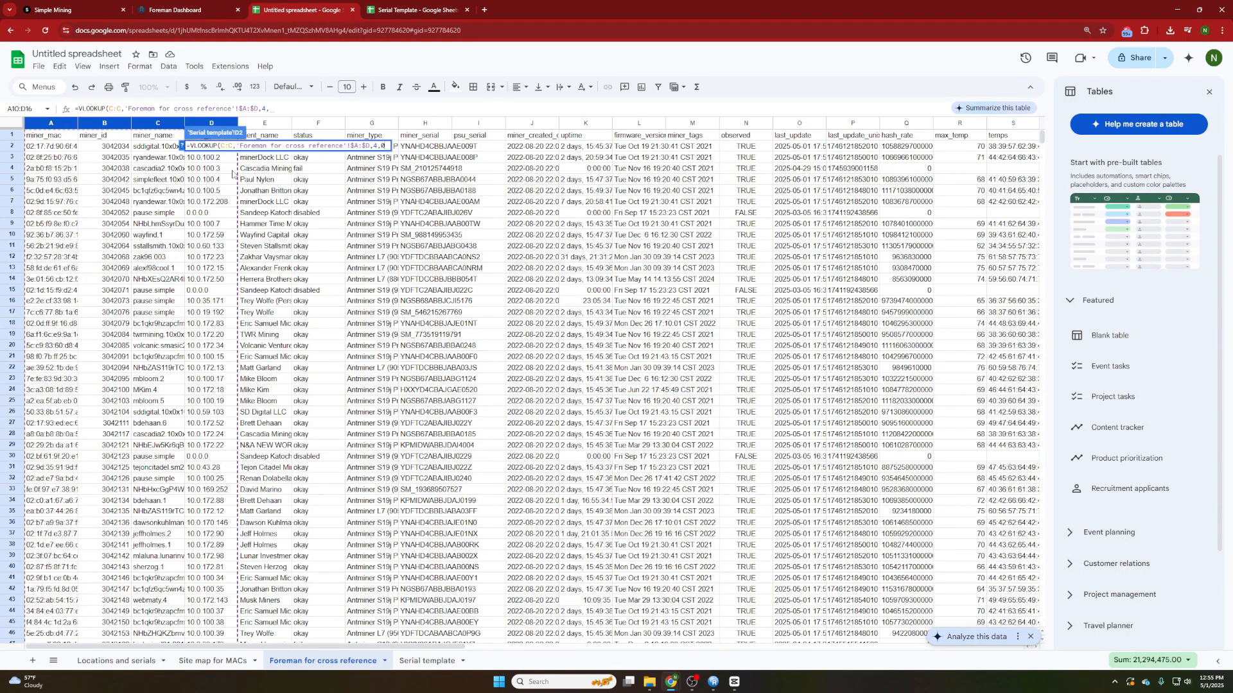
pyautogui.press('Return')
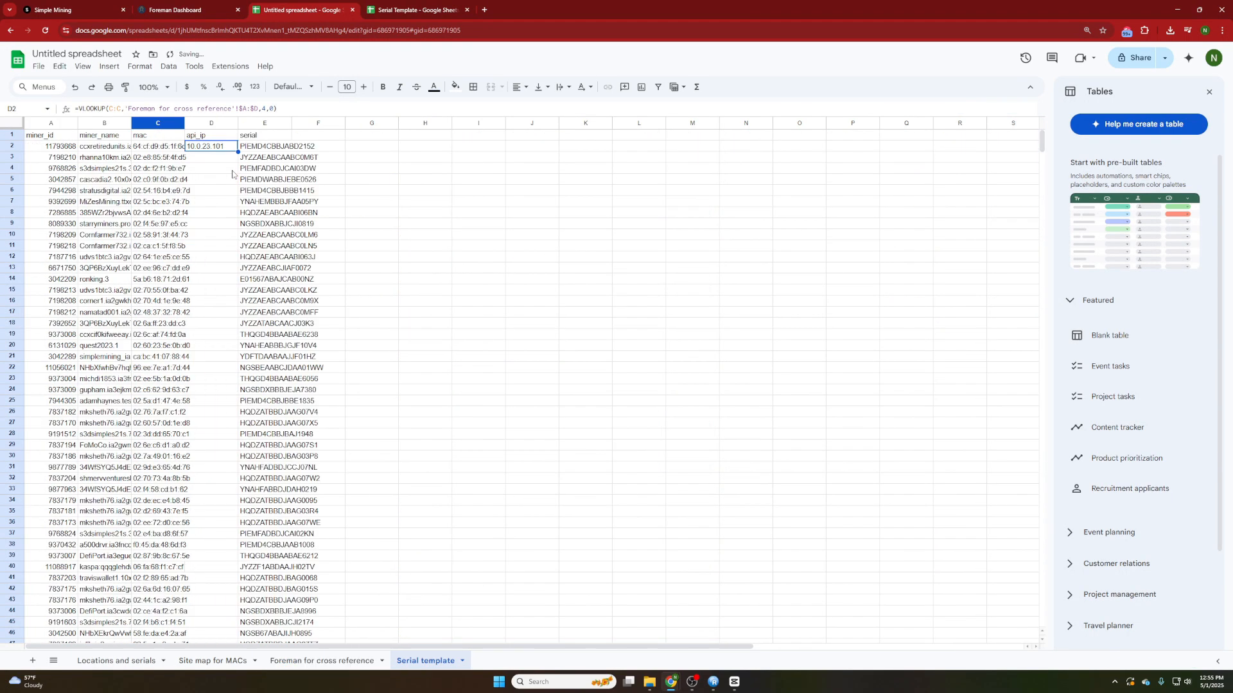
# Fill the IP lookup from D2 down the api_ip column and check the rows through the end of the list
pyautogui.doubleClick(238, 150)
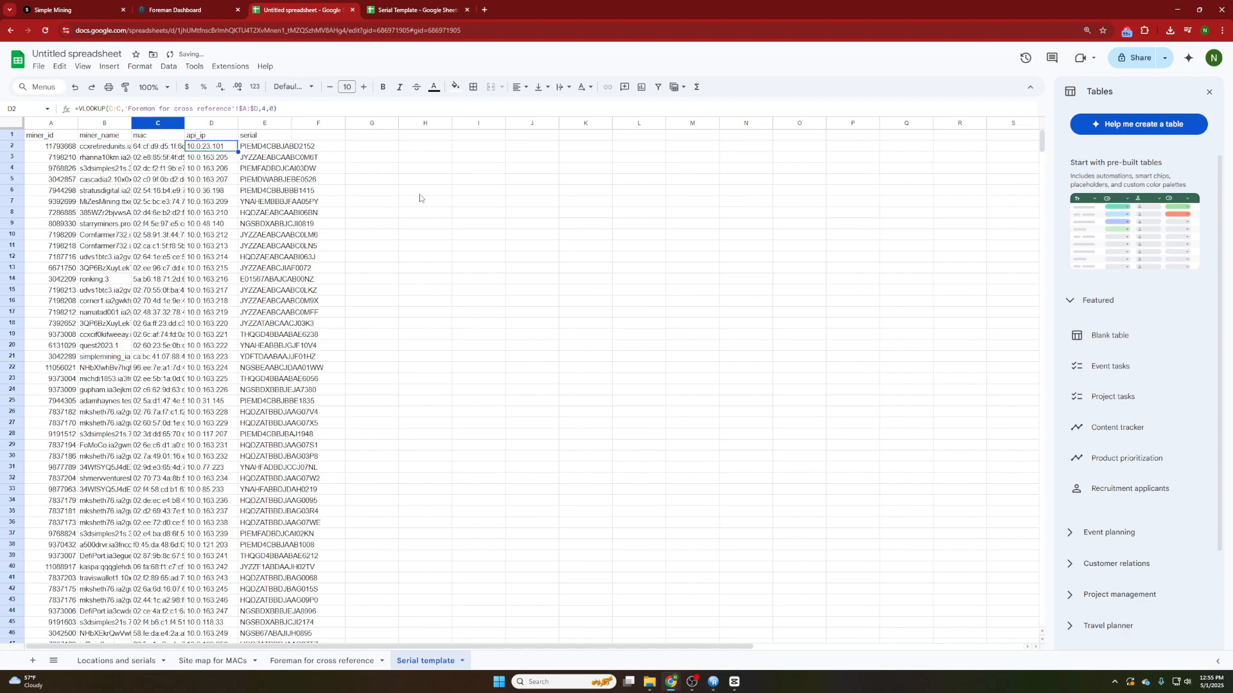
pyautogui.click(421, 190)
pyautogui.scroll(-15, 315, 357)
pyautogui.scroll(5, 315, 356)
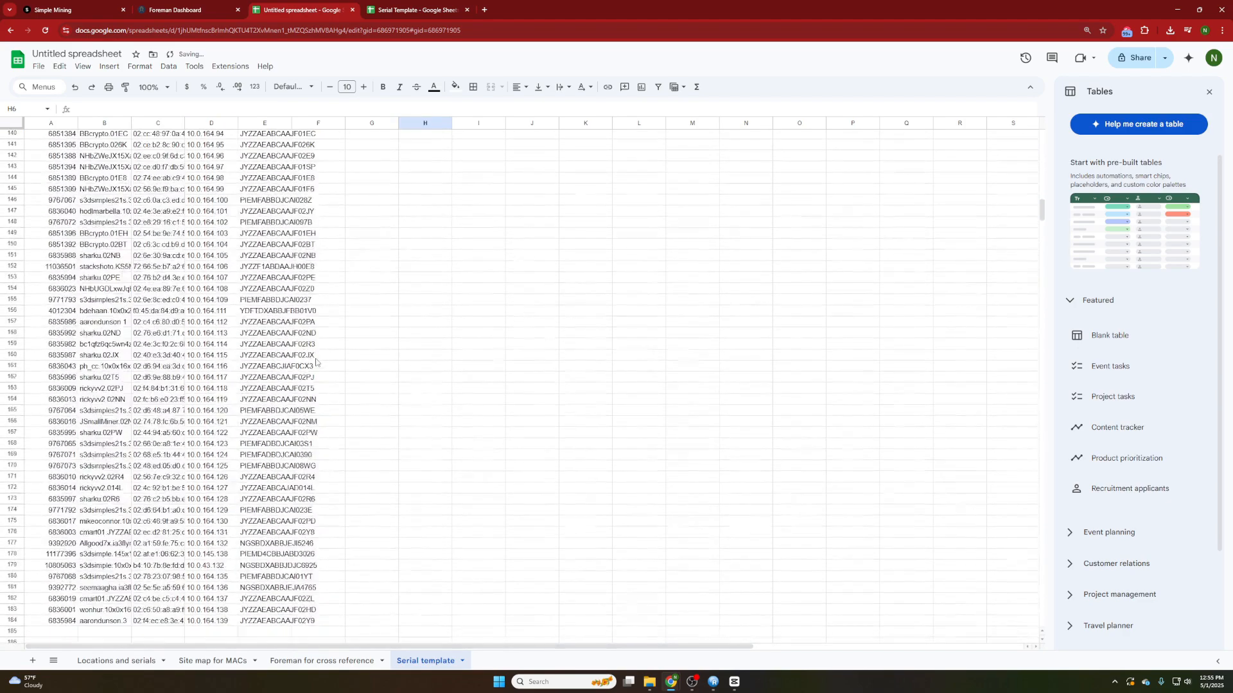
pyautogui.scroll(11, 316, 362)
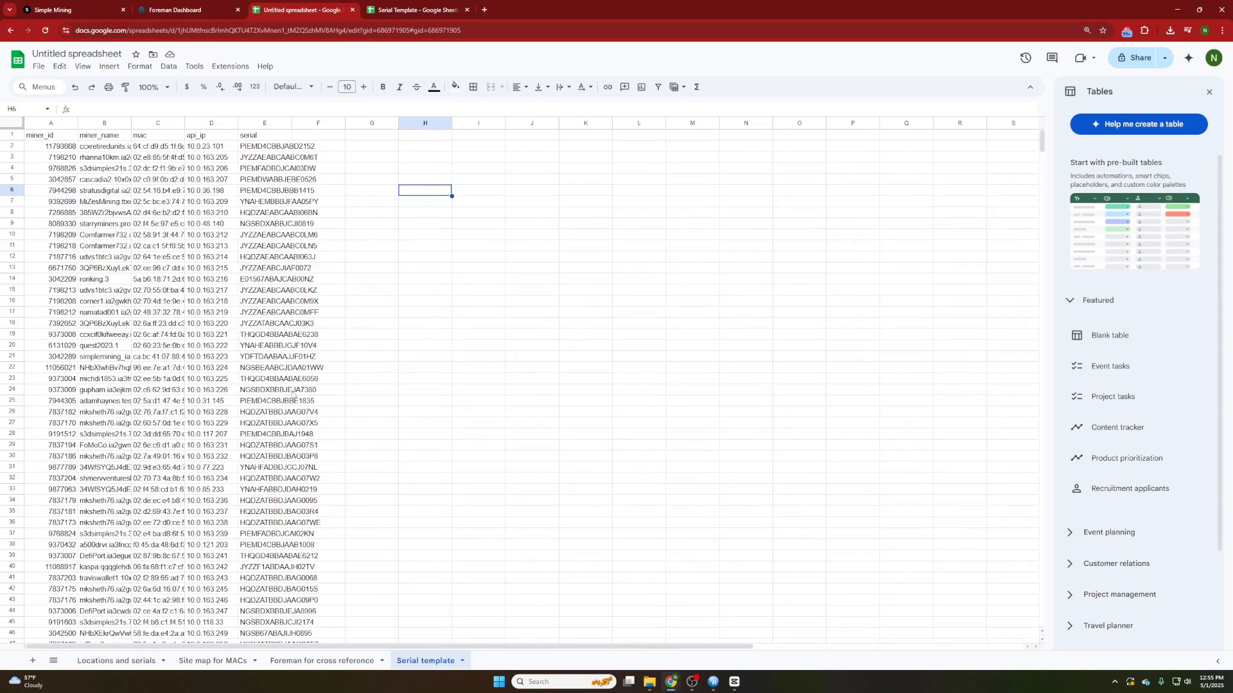
# Download the Serial template sheet as a comma-separated values (.csv) file
pyautogui.click(39, 66)
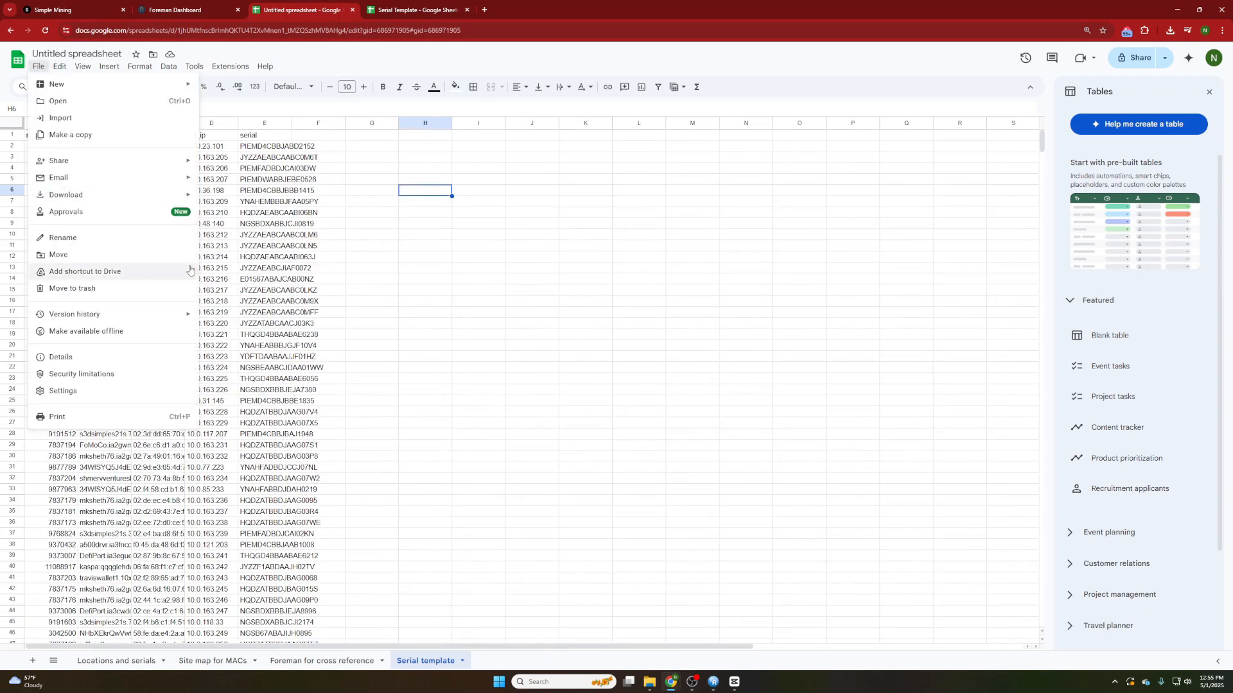
pyautogui.moveTo(90, 195)
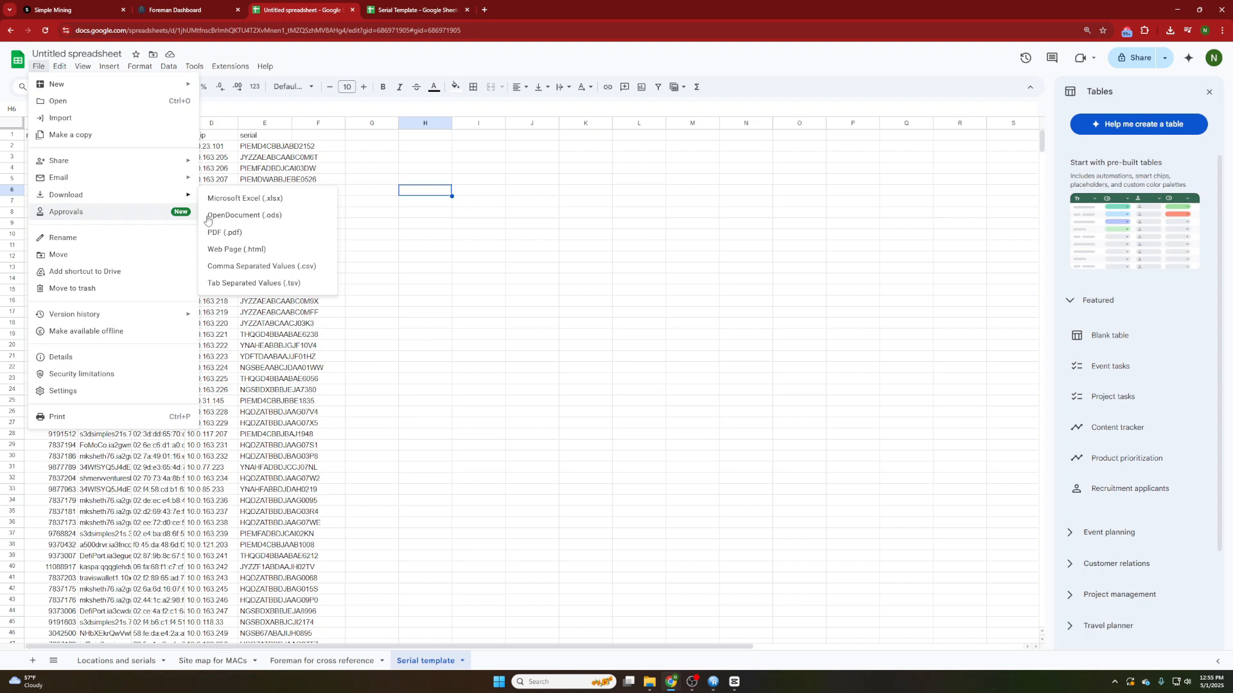
pyautogui.click(312, 273)
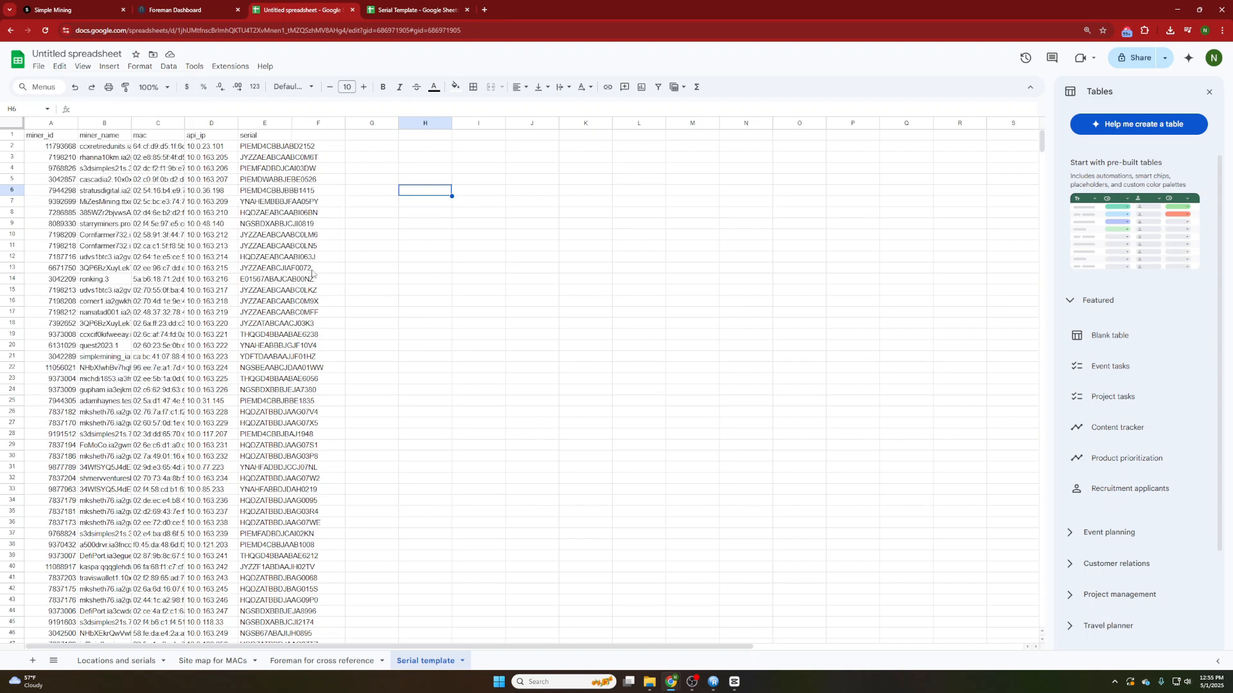
pyautogui.click(443, 278)
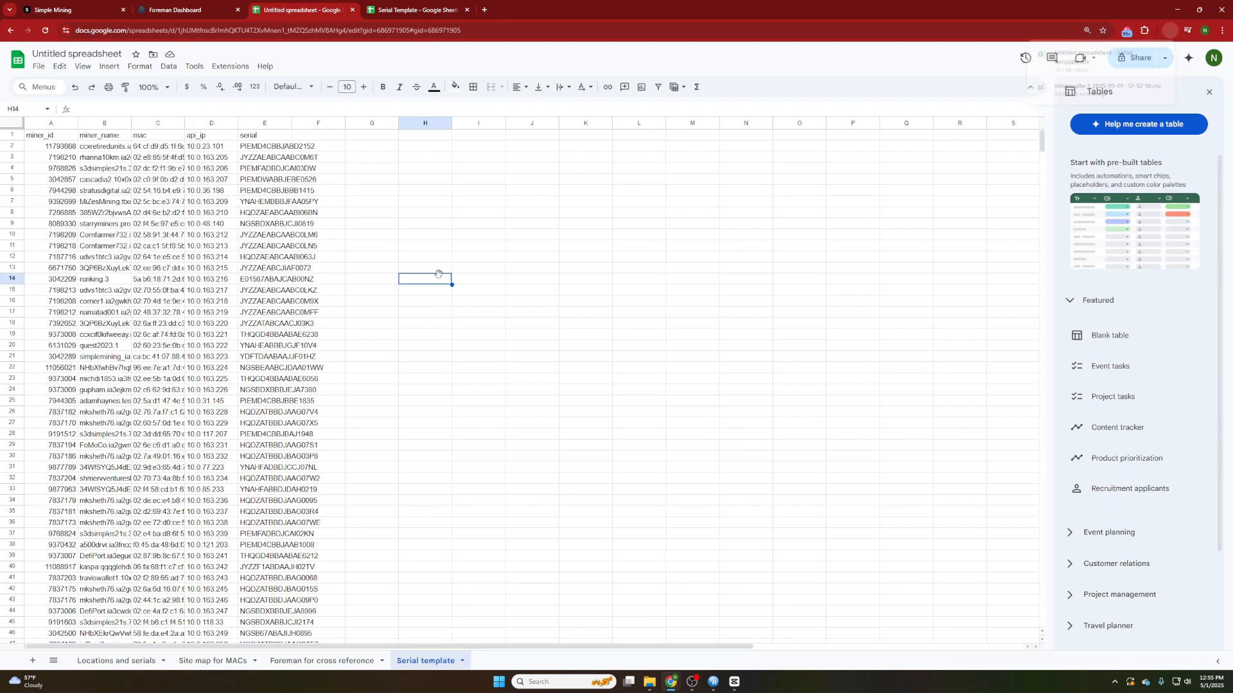
# Switch to the Foreman dashboard, select all miners for bulk editing and choose Serials as the item to edit
pyautogui.click(152, 5)
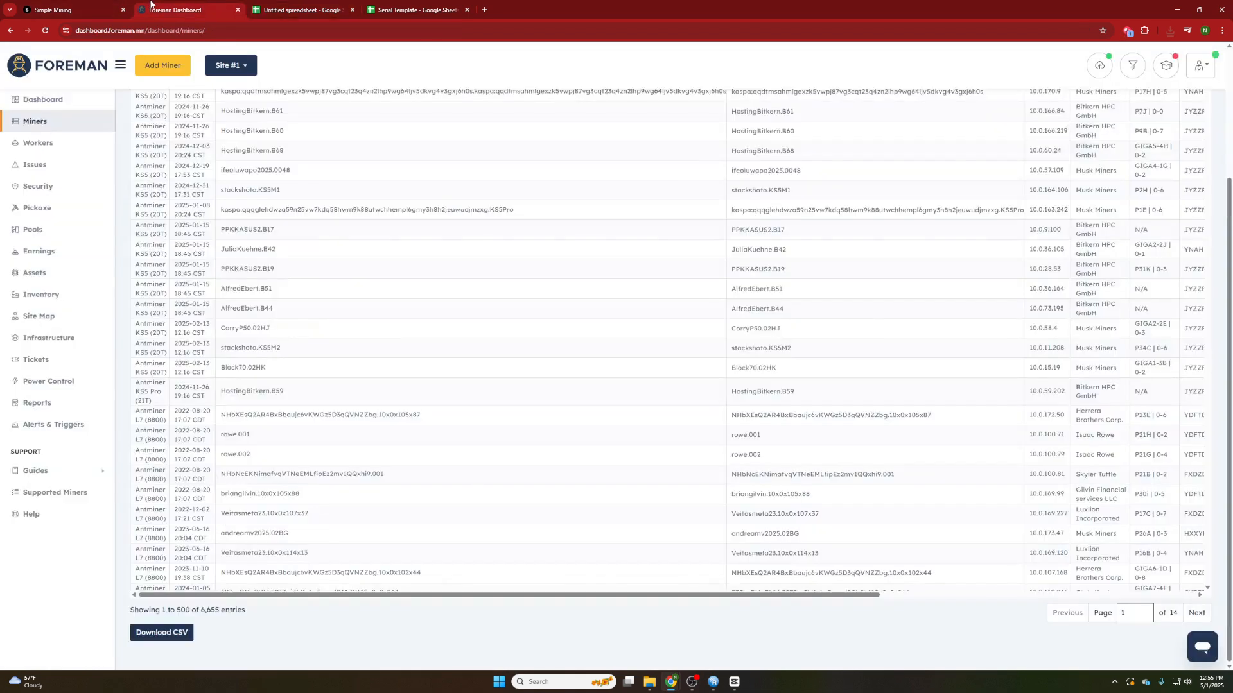
pyautogui.scroll(3, 361, 382)
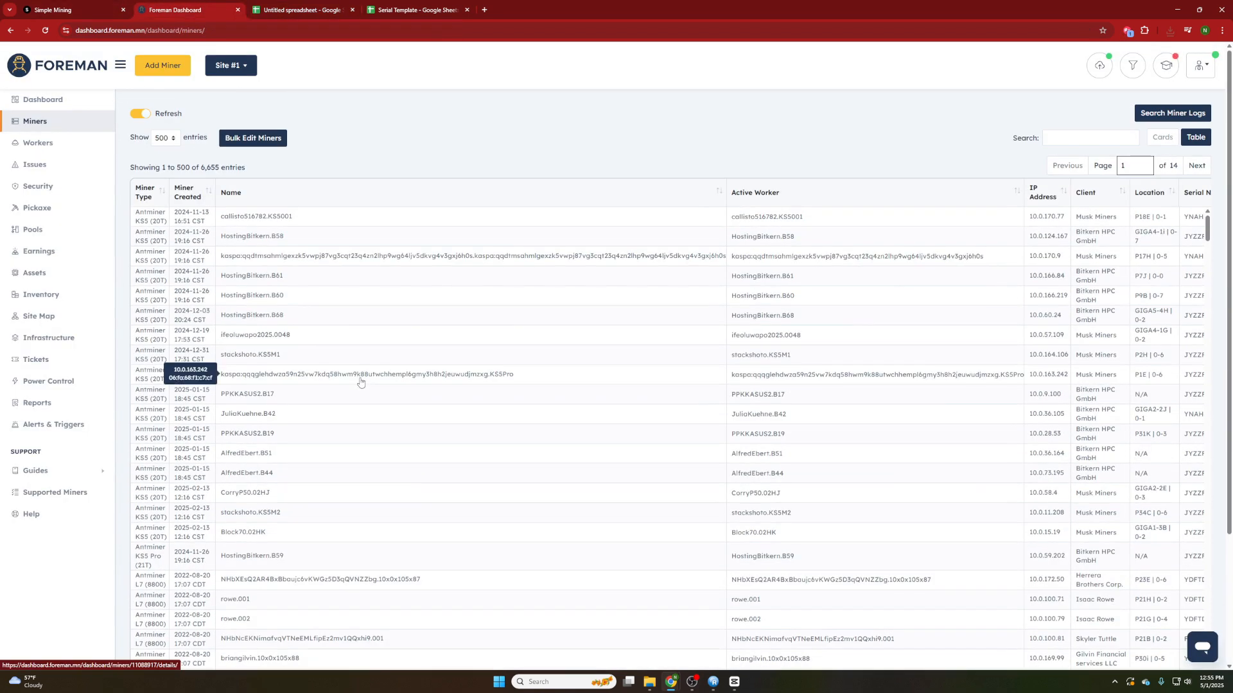
pyautogui.click(255, 140)
pyautogui.click(140, 194)
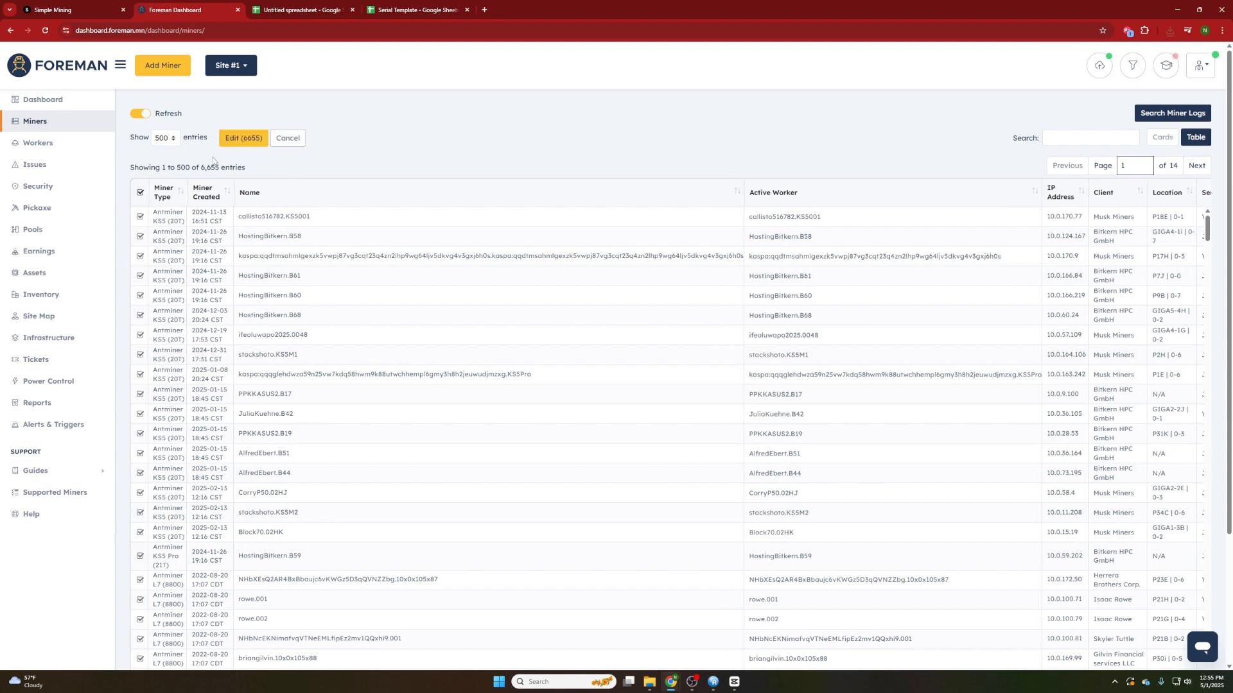
pyautogui.click(247, 139)
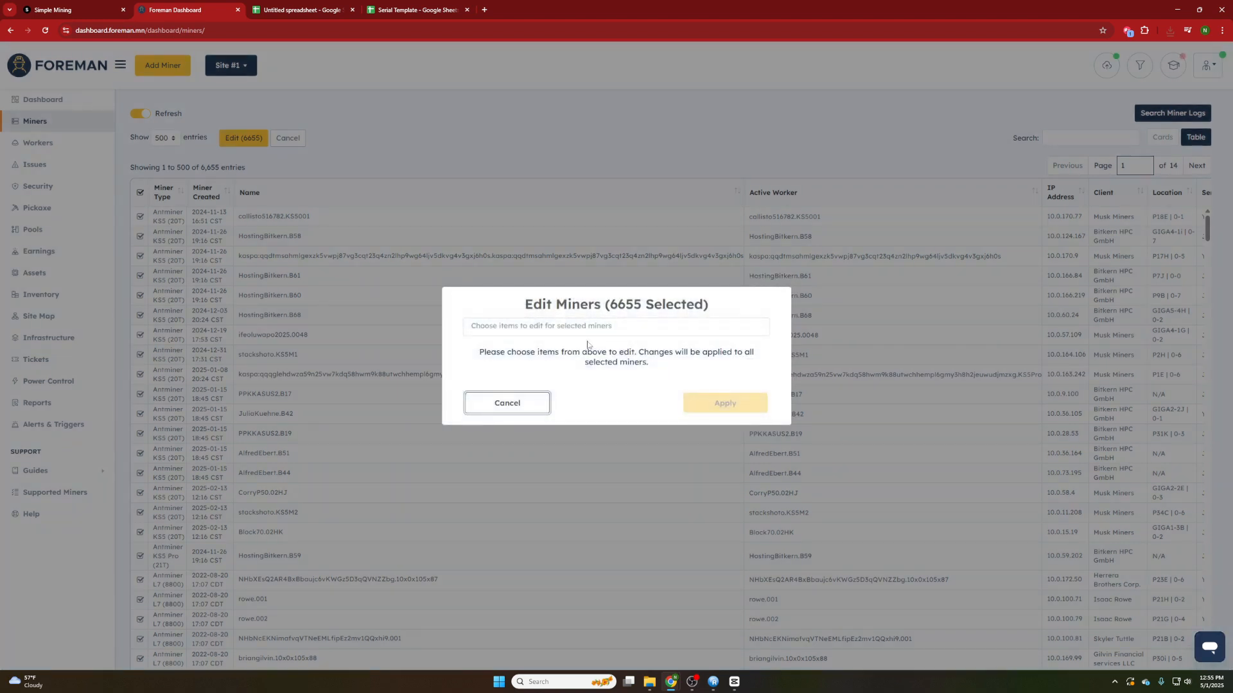
pyautogui.click(597, 325)
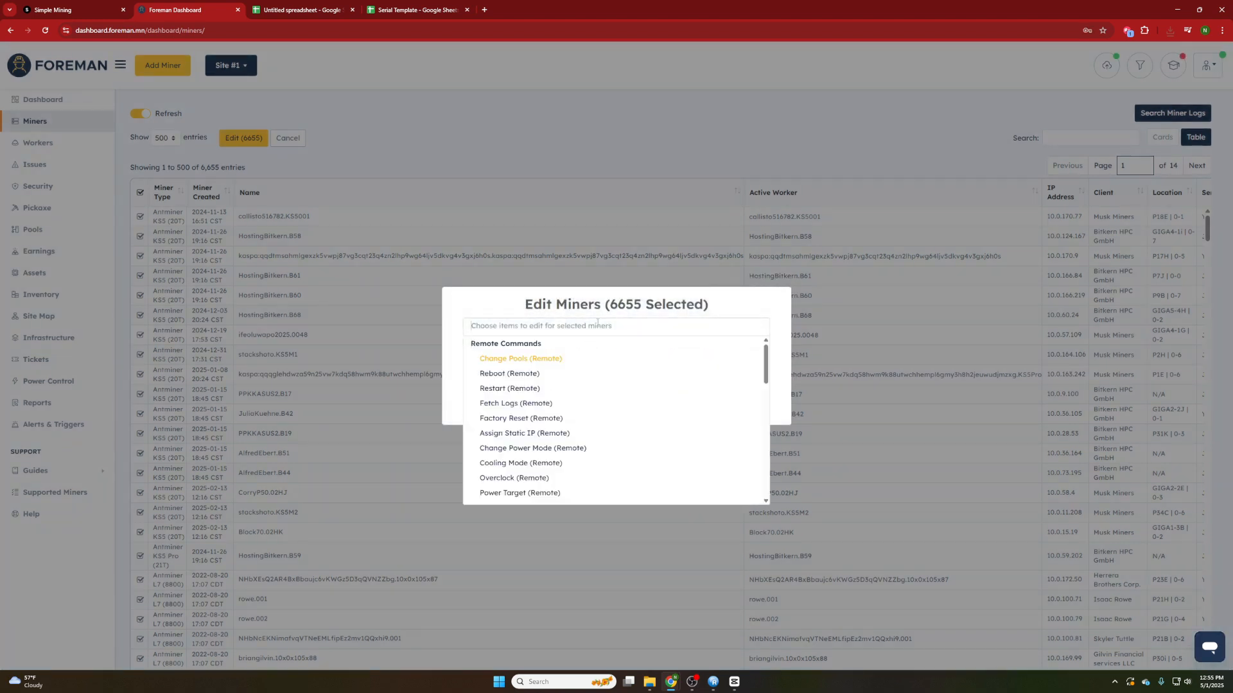
pyautogui.write('seri')
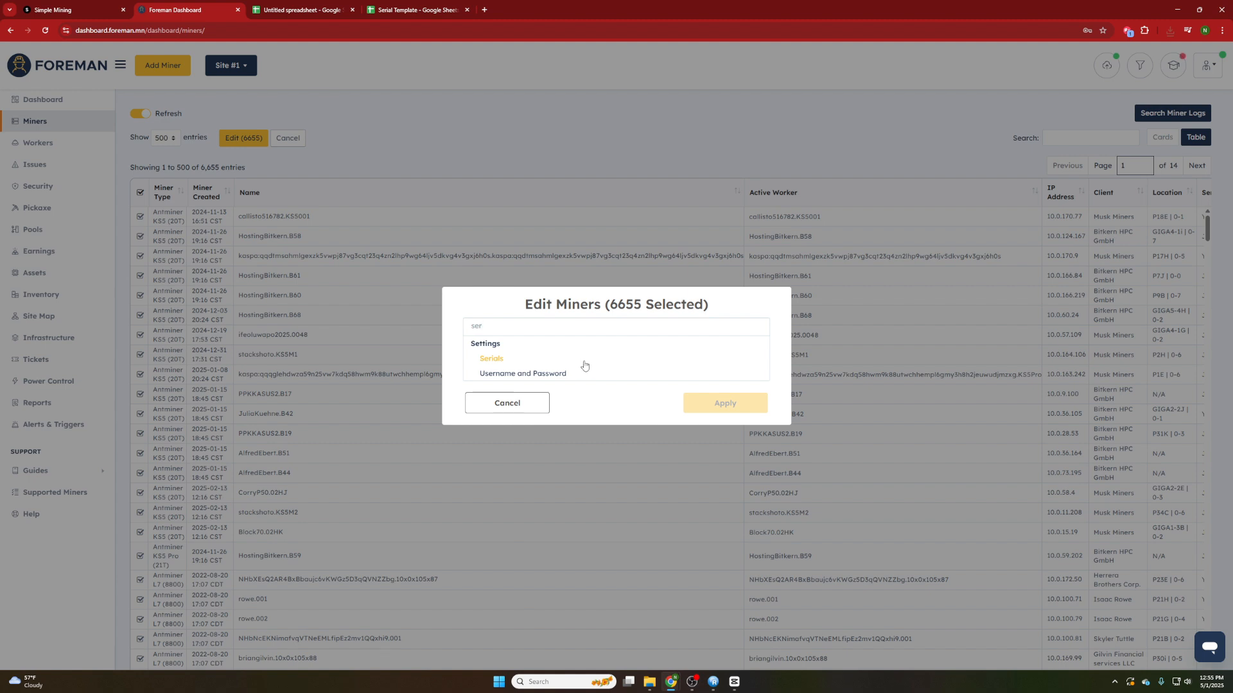
pyautogui.click(584, 373)
# Upload "Untitled spreadsheet - Serial template.csv" for the serials, then confirm and apply the bulk edit on all selected miners
pyautogui.click(599, 392)
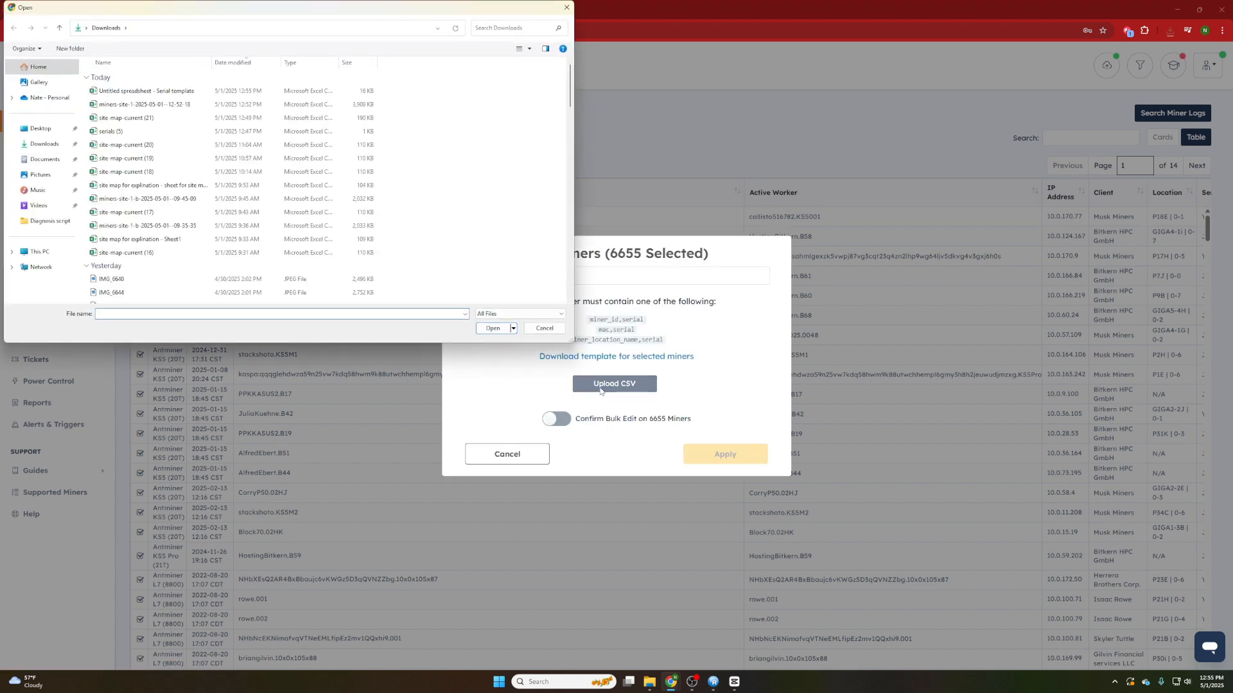
pyautogui.doubleClick(159, 92)
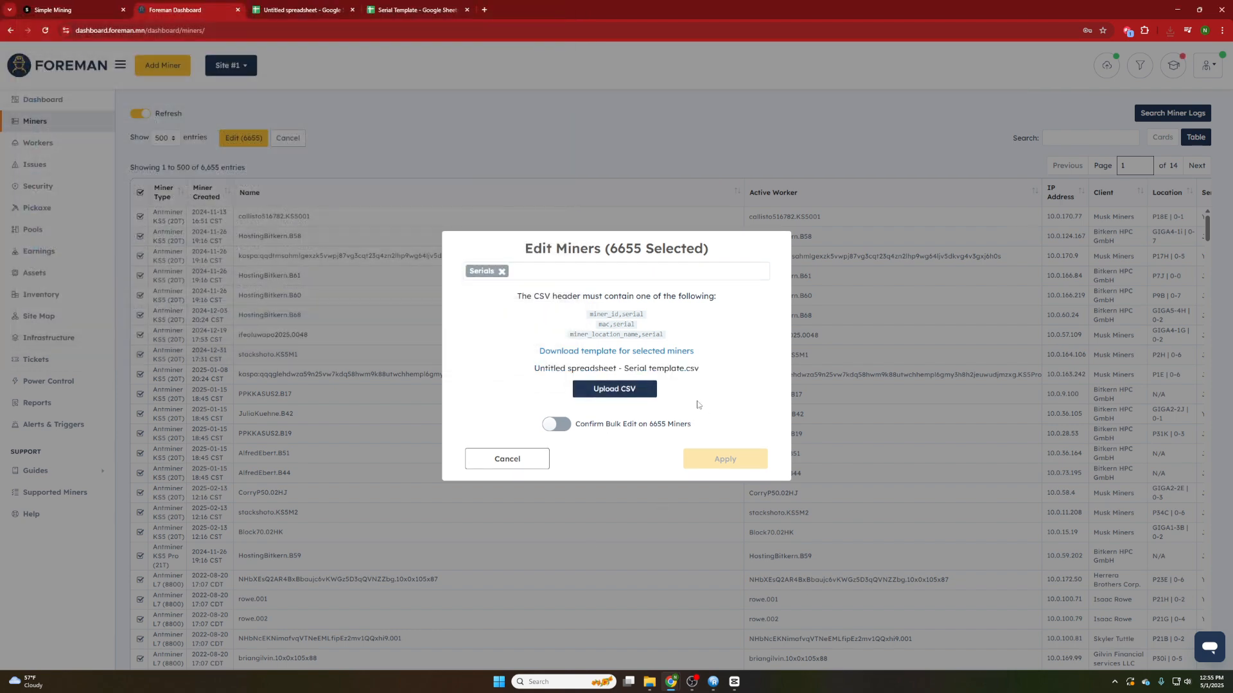
pyautogui.click(552, 426)
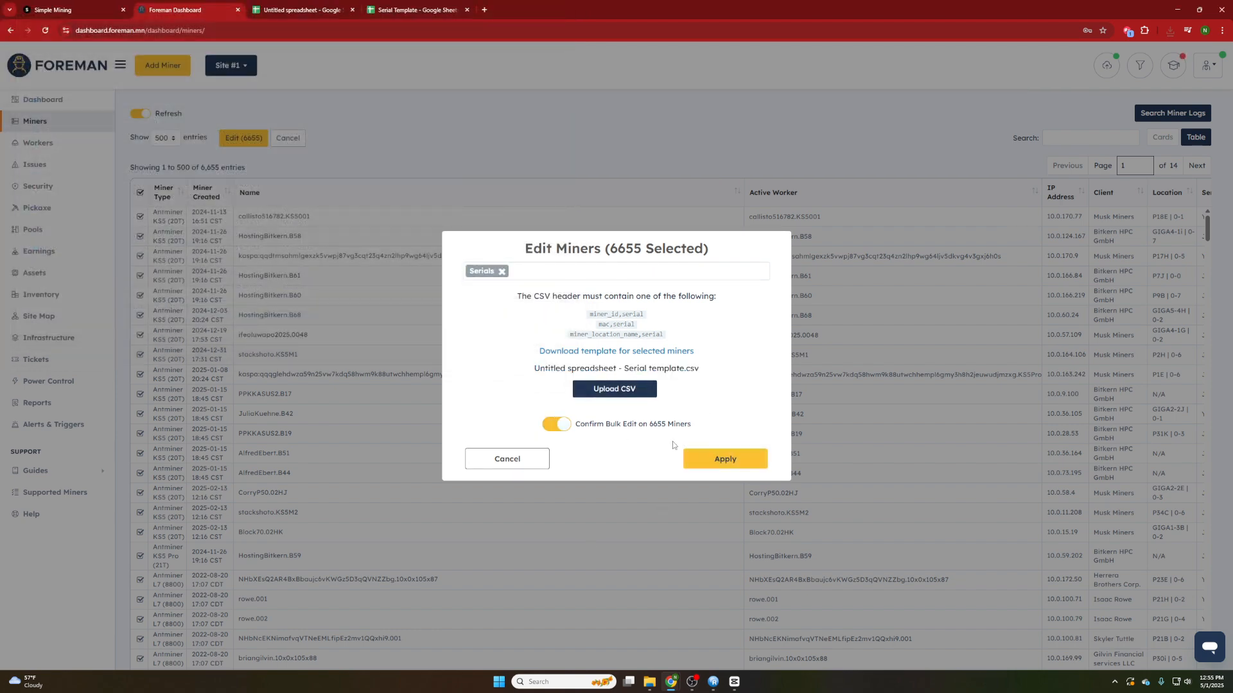
pyautogui.click(724, 458)
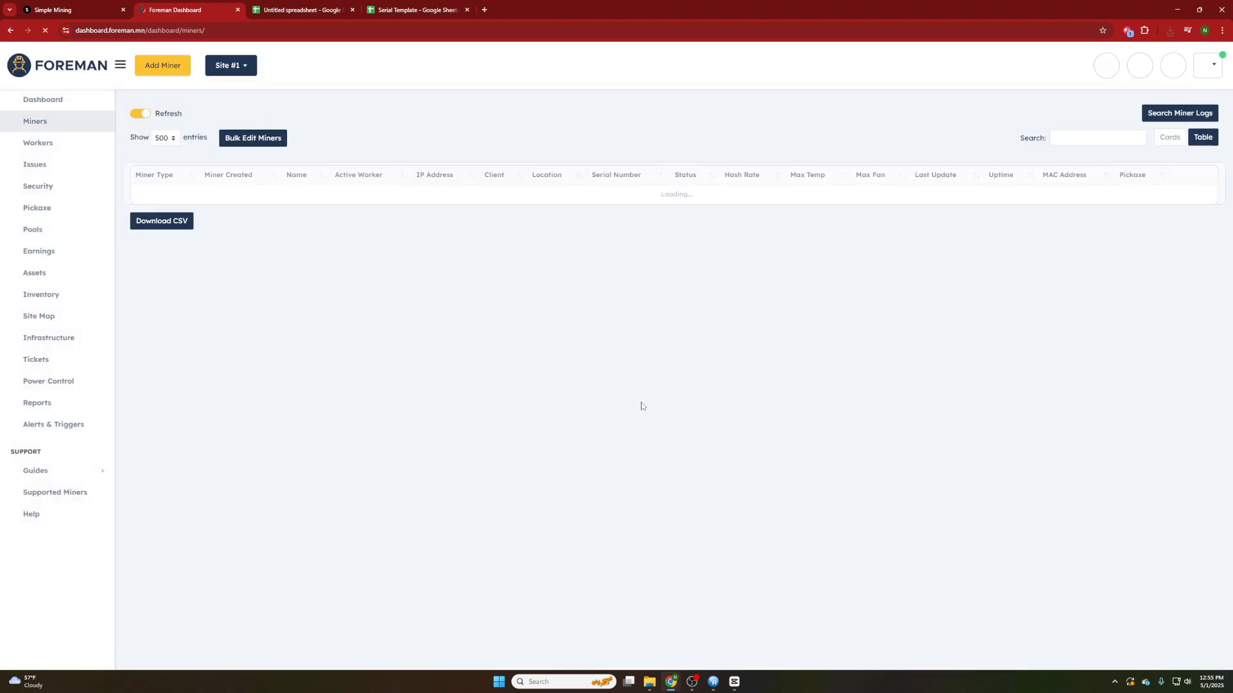
# Switch back to the Untitled spreadsheet and review the Locations and serials sheet from its first row
pyautogui.click(417, 9)
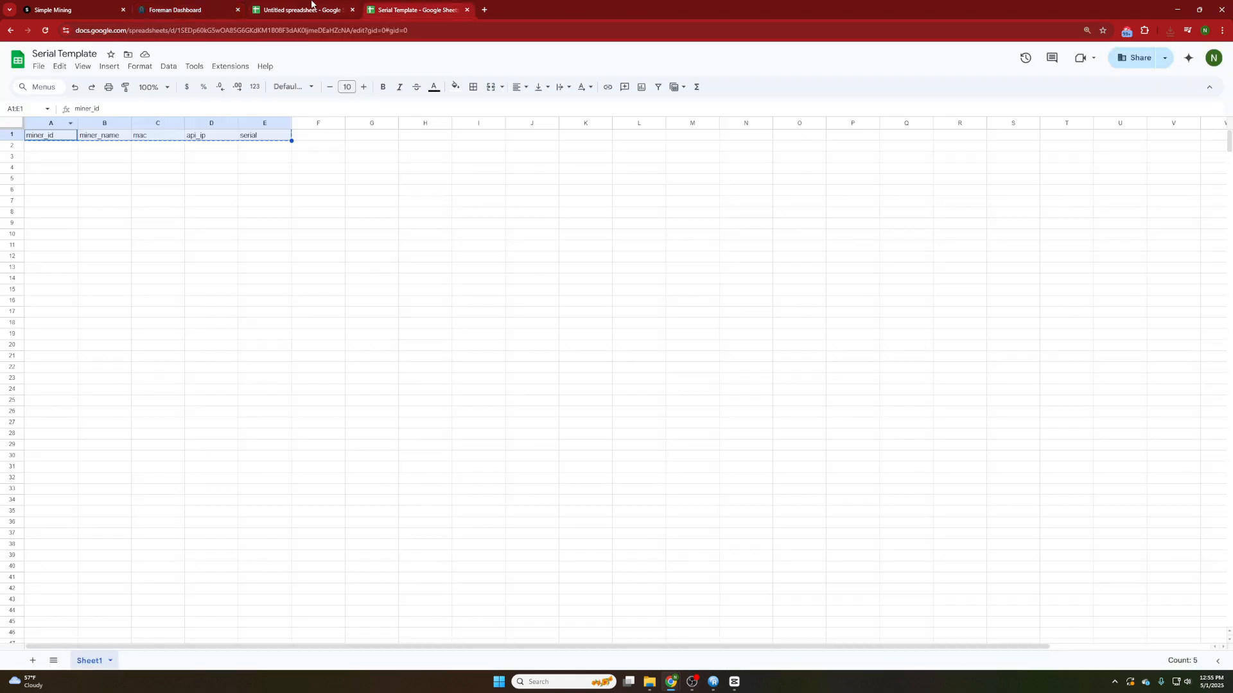
pyautogui.click(275, 7)
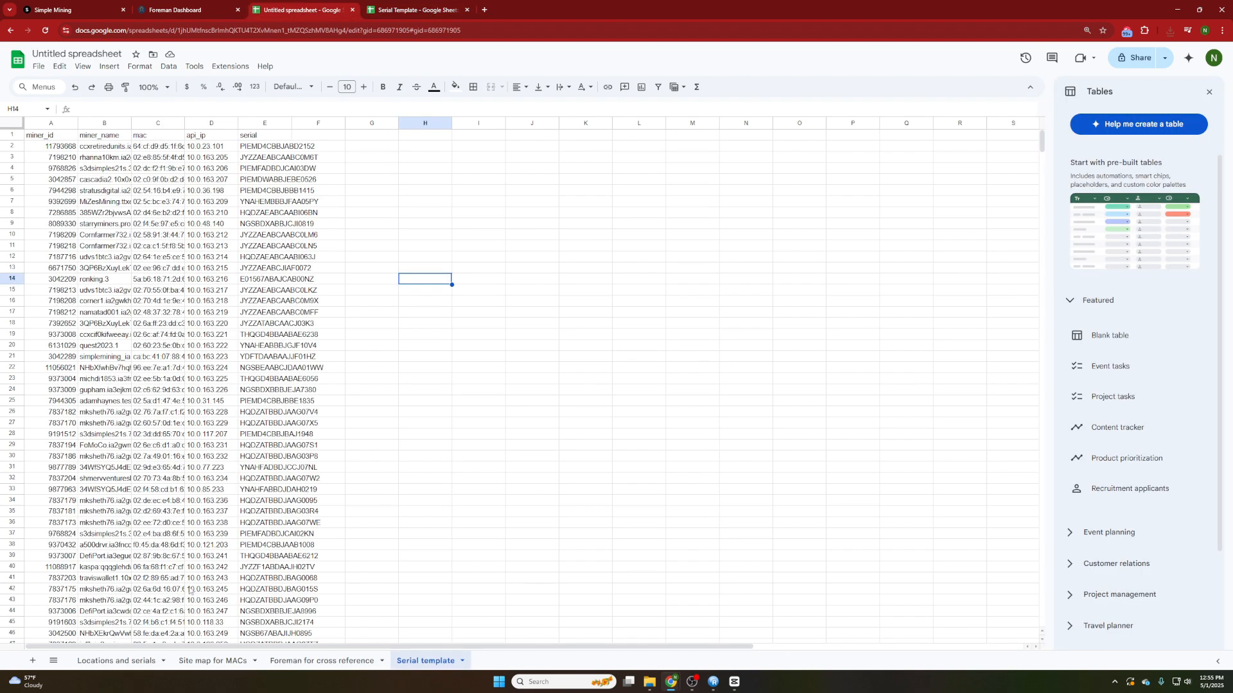
pyautogui.click(117, 661)
pyautogui.scroll(20, 105, 332)
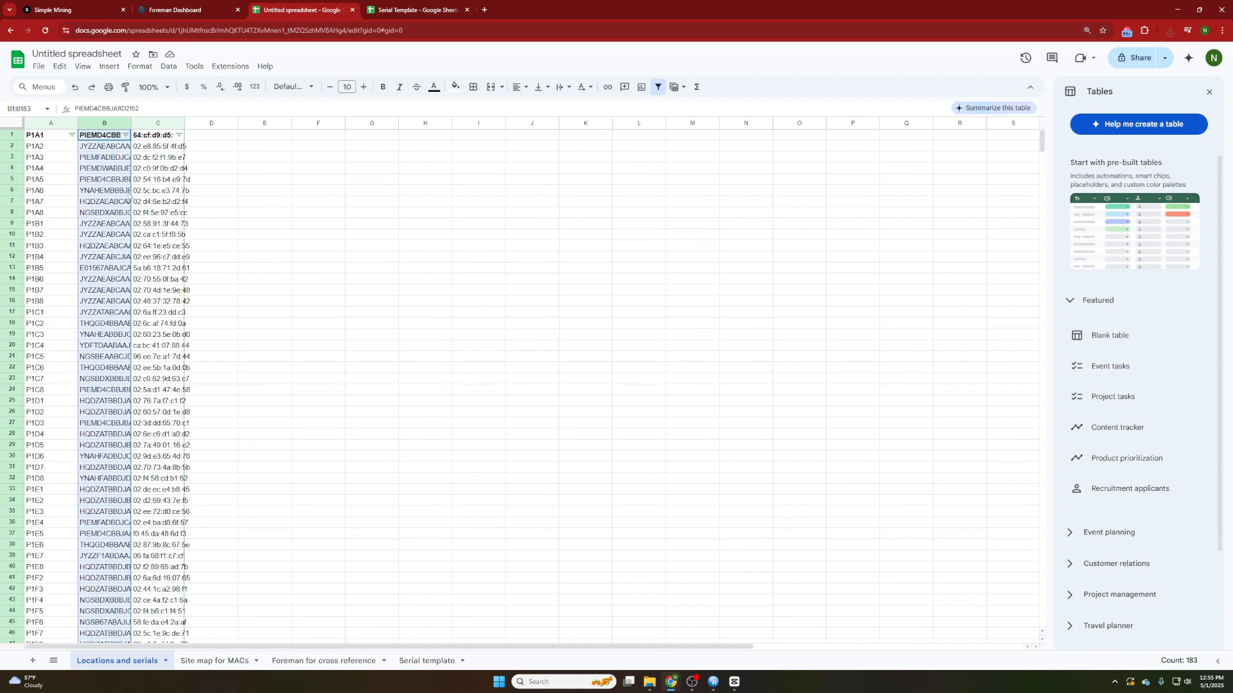
# Fit column B's width to its serial numbers and copy the serial in cell B3 for location P1A3
pyautogui.doubleClick(131, 123)
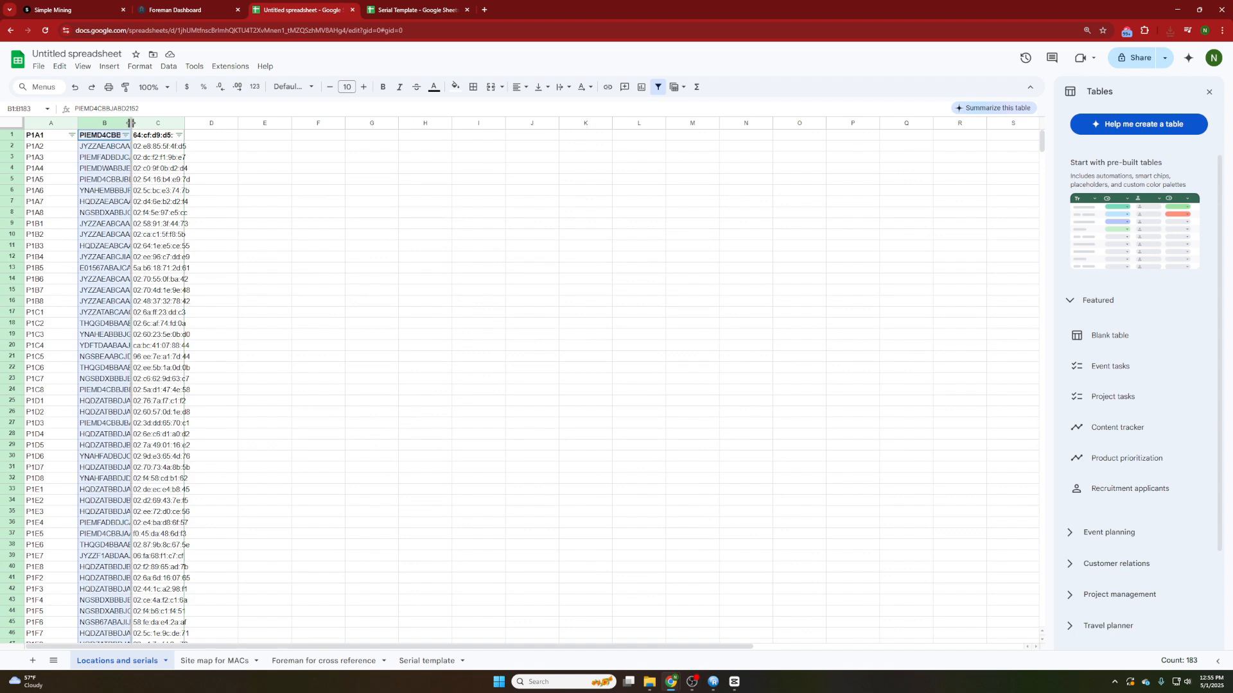
pyautogui.click(108, 159)
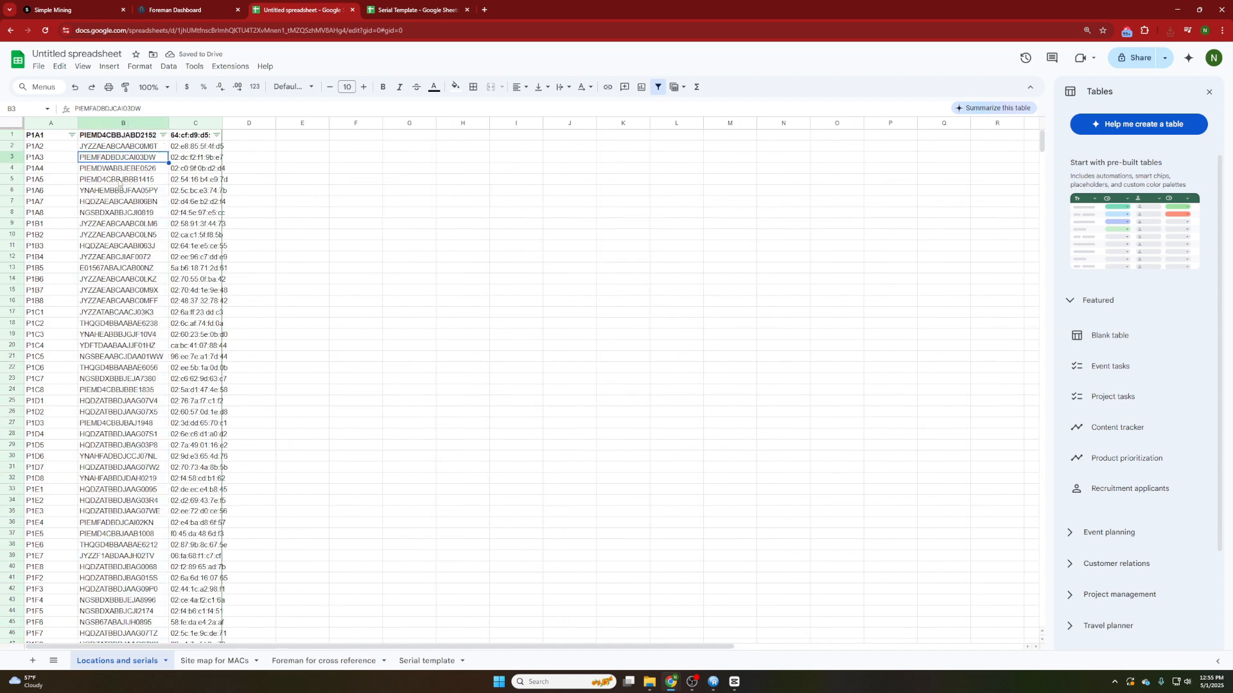
pyautogui.hotkey('ctrl', 'c')
# Search the miners on the Foreman dashboard for the copied serial PIEMFADBDJCAI03DW to check its location, and return to the Untitled spreadsheet
pyautogui.hotkey('ctrl', 'shift', 'Tab')
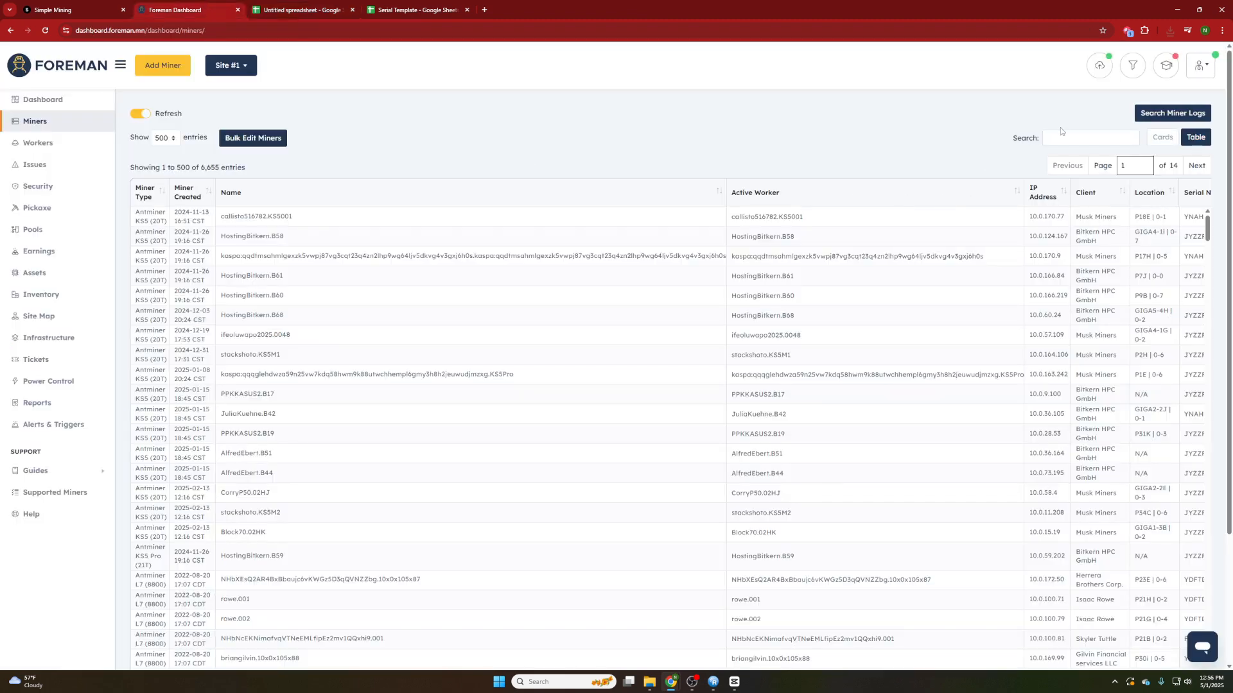
pyautogui.click(1061, 137)
pyautogui.hotkey('ctrl', 'v')
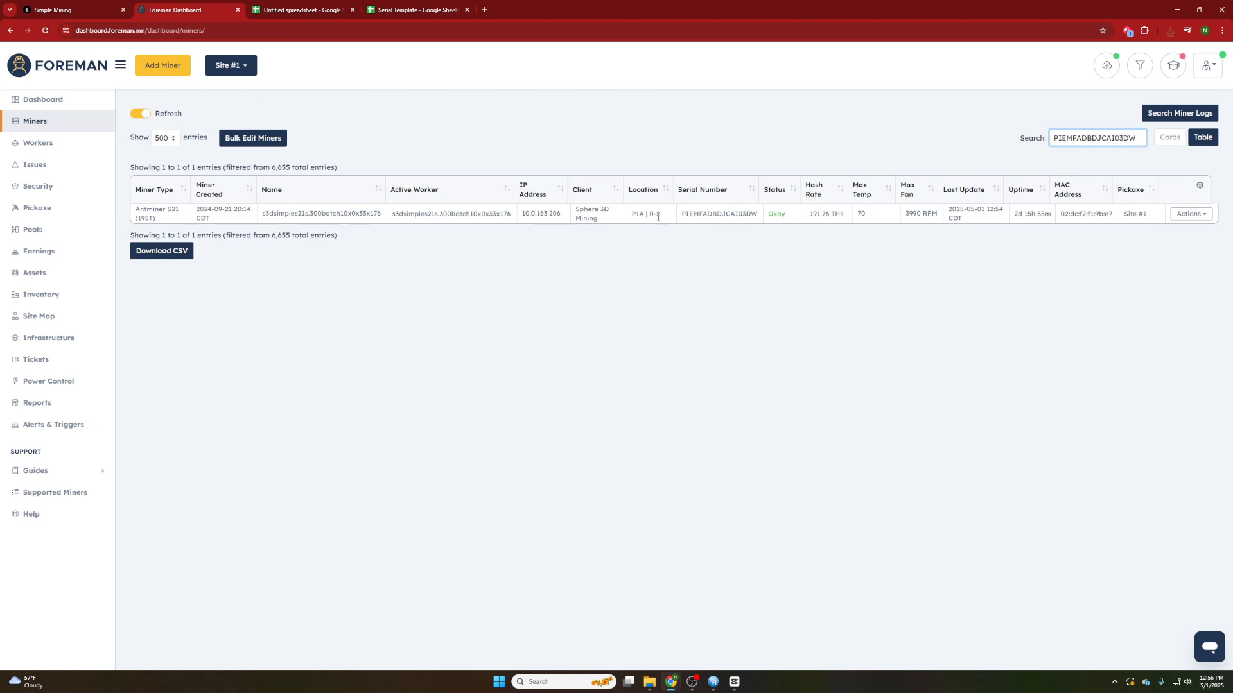
pyautogui.moveTo(659, 216); pyautogui.dragTo(636, 217)
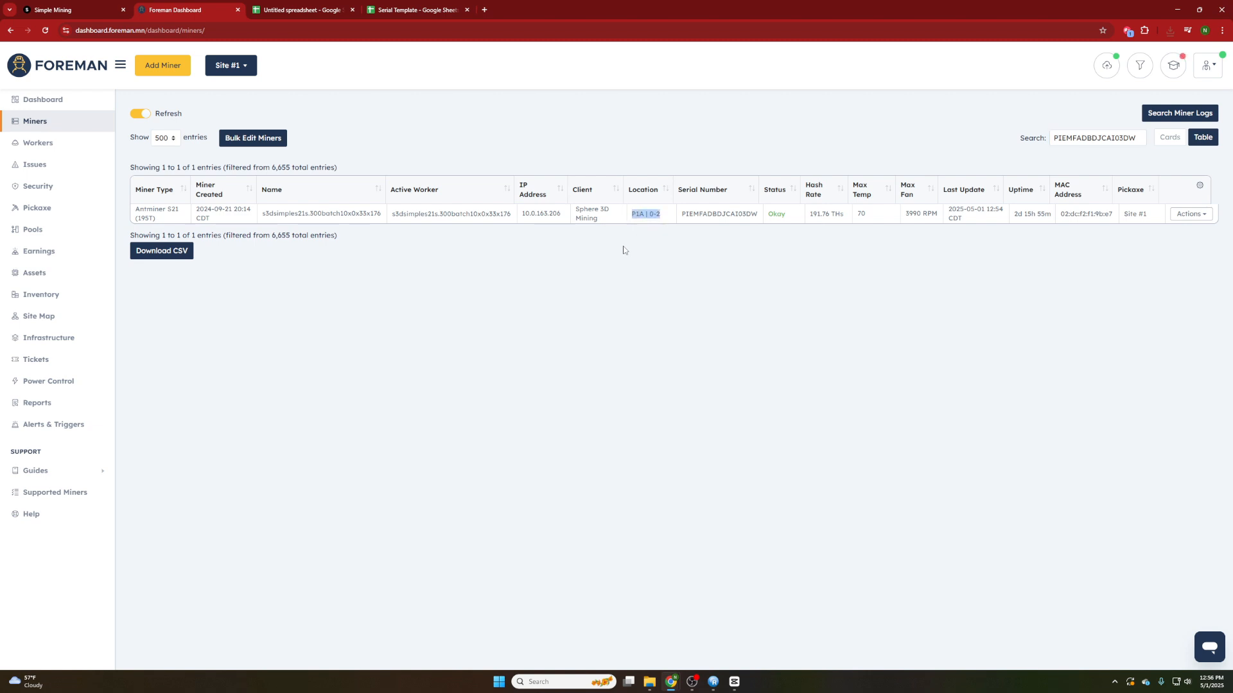
pyautogui.click(286, 5)
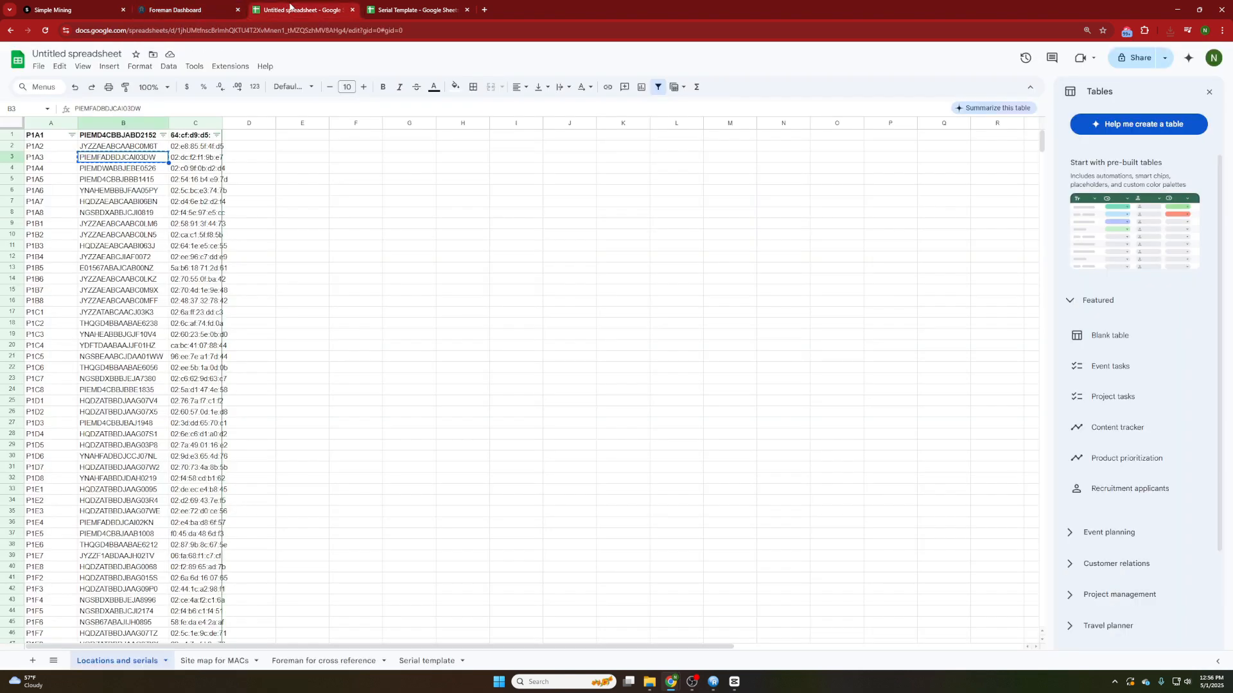